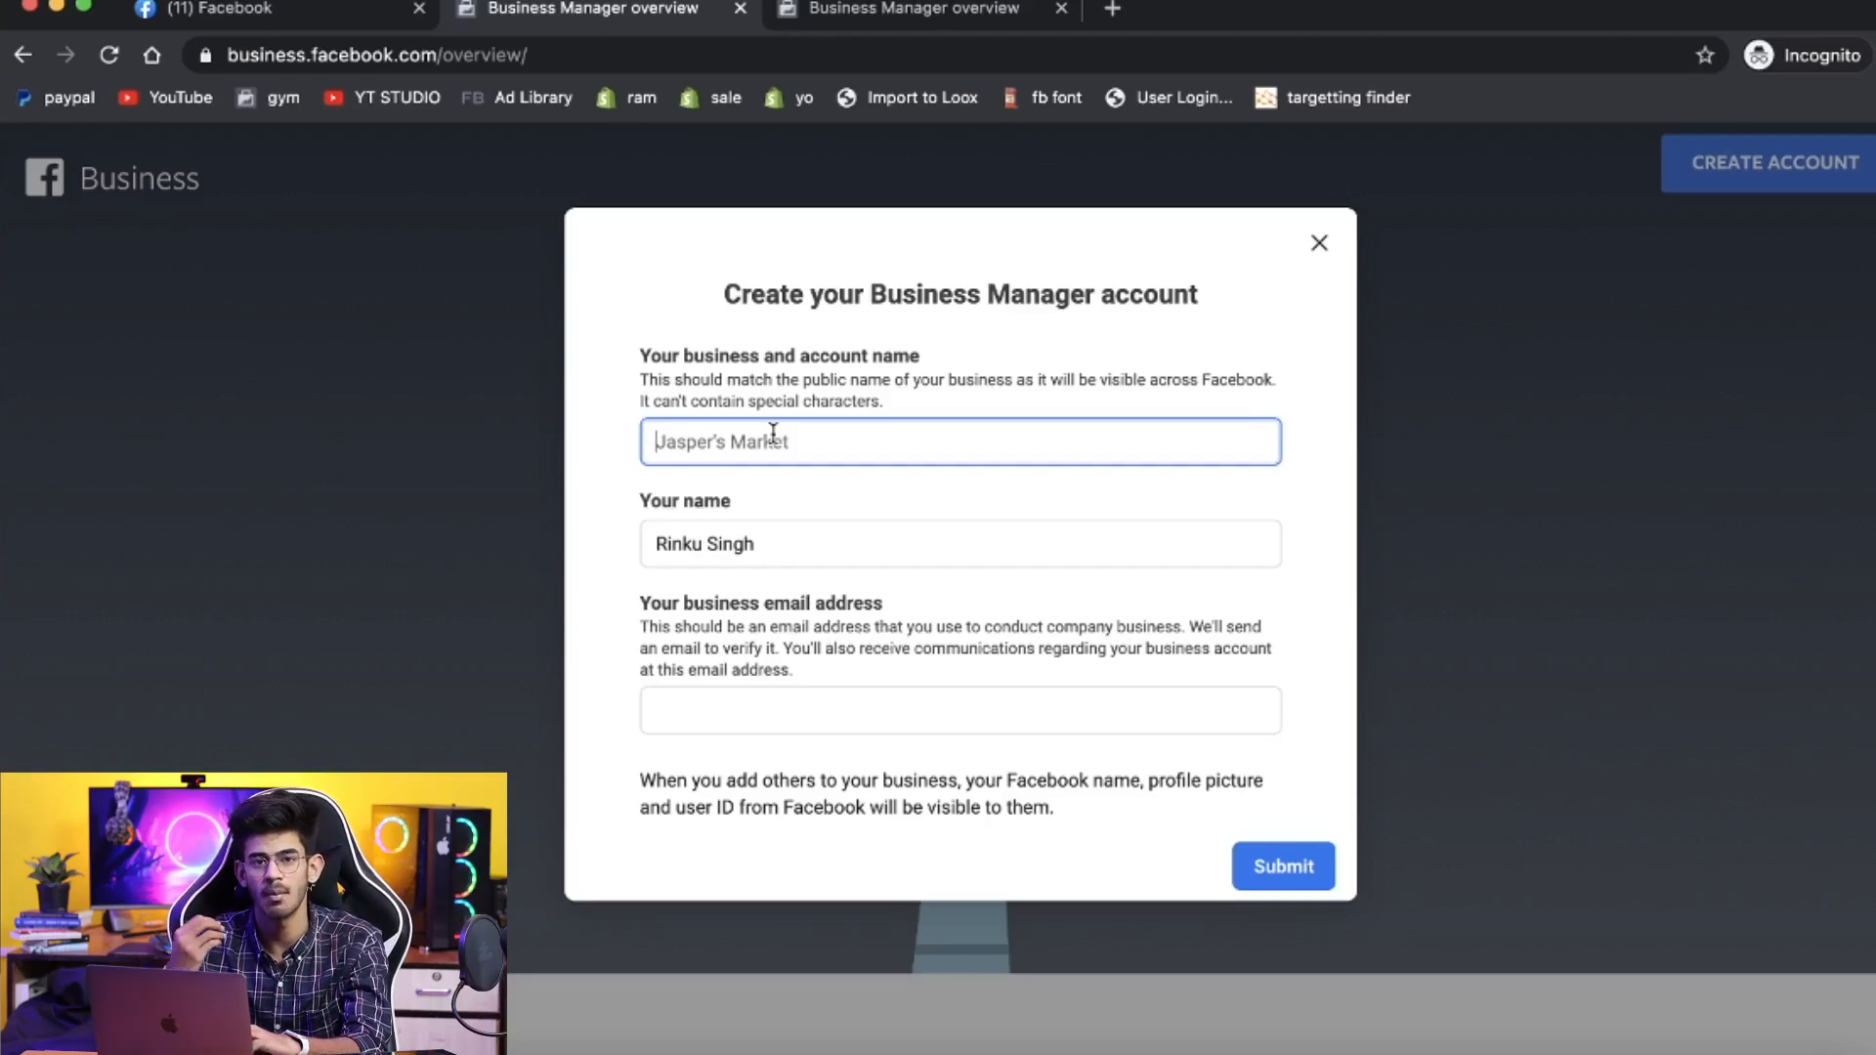
Enter Adymize.com as the business name and Tech Optimizer as your name.
{"action": "type", "text": "Adymize"}
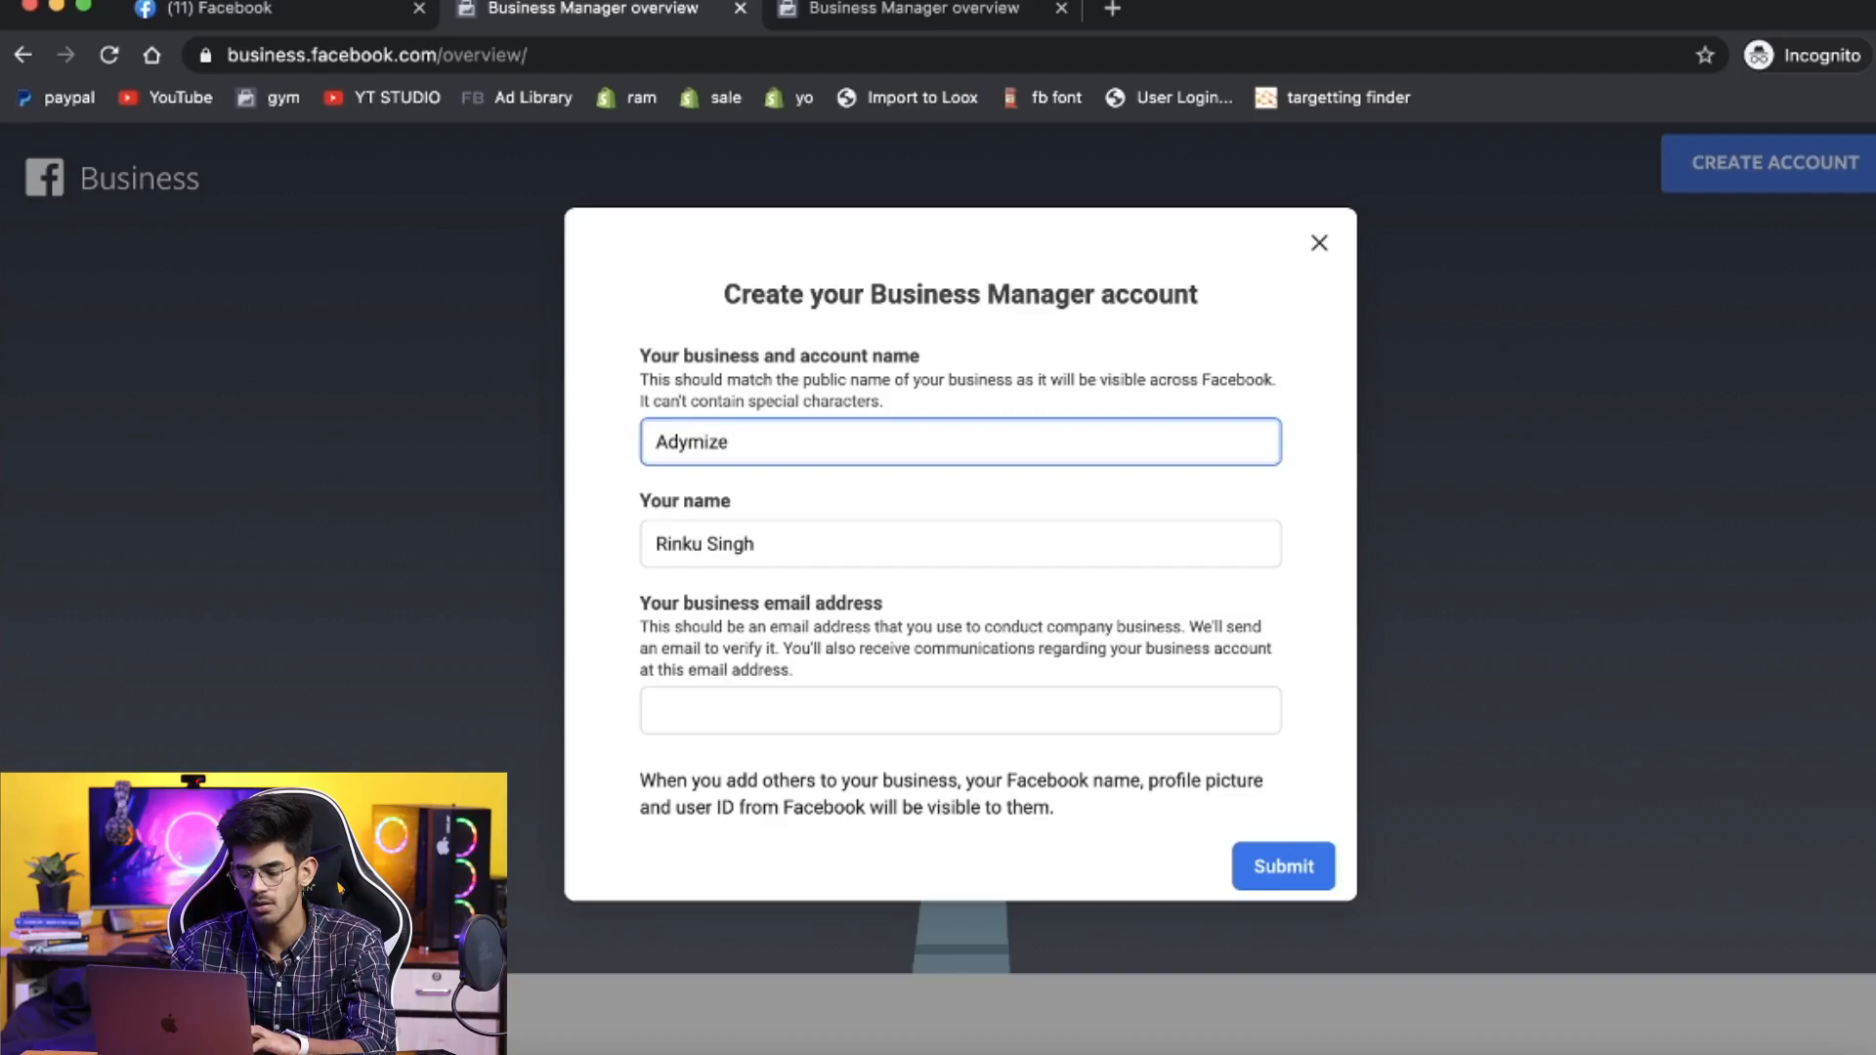
{"action": "type", "text": ".com"}
{"action": "left_click", "coordinate": [795, 557]}
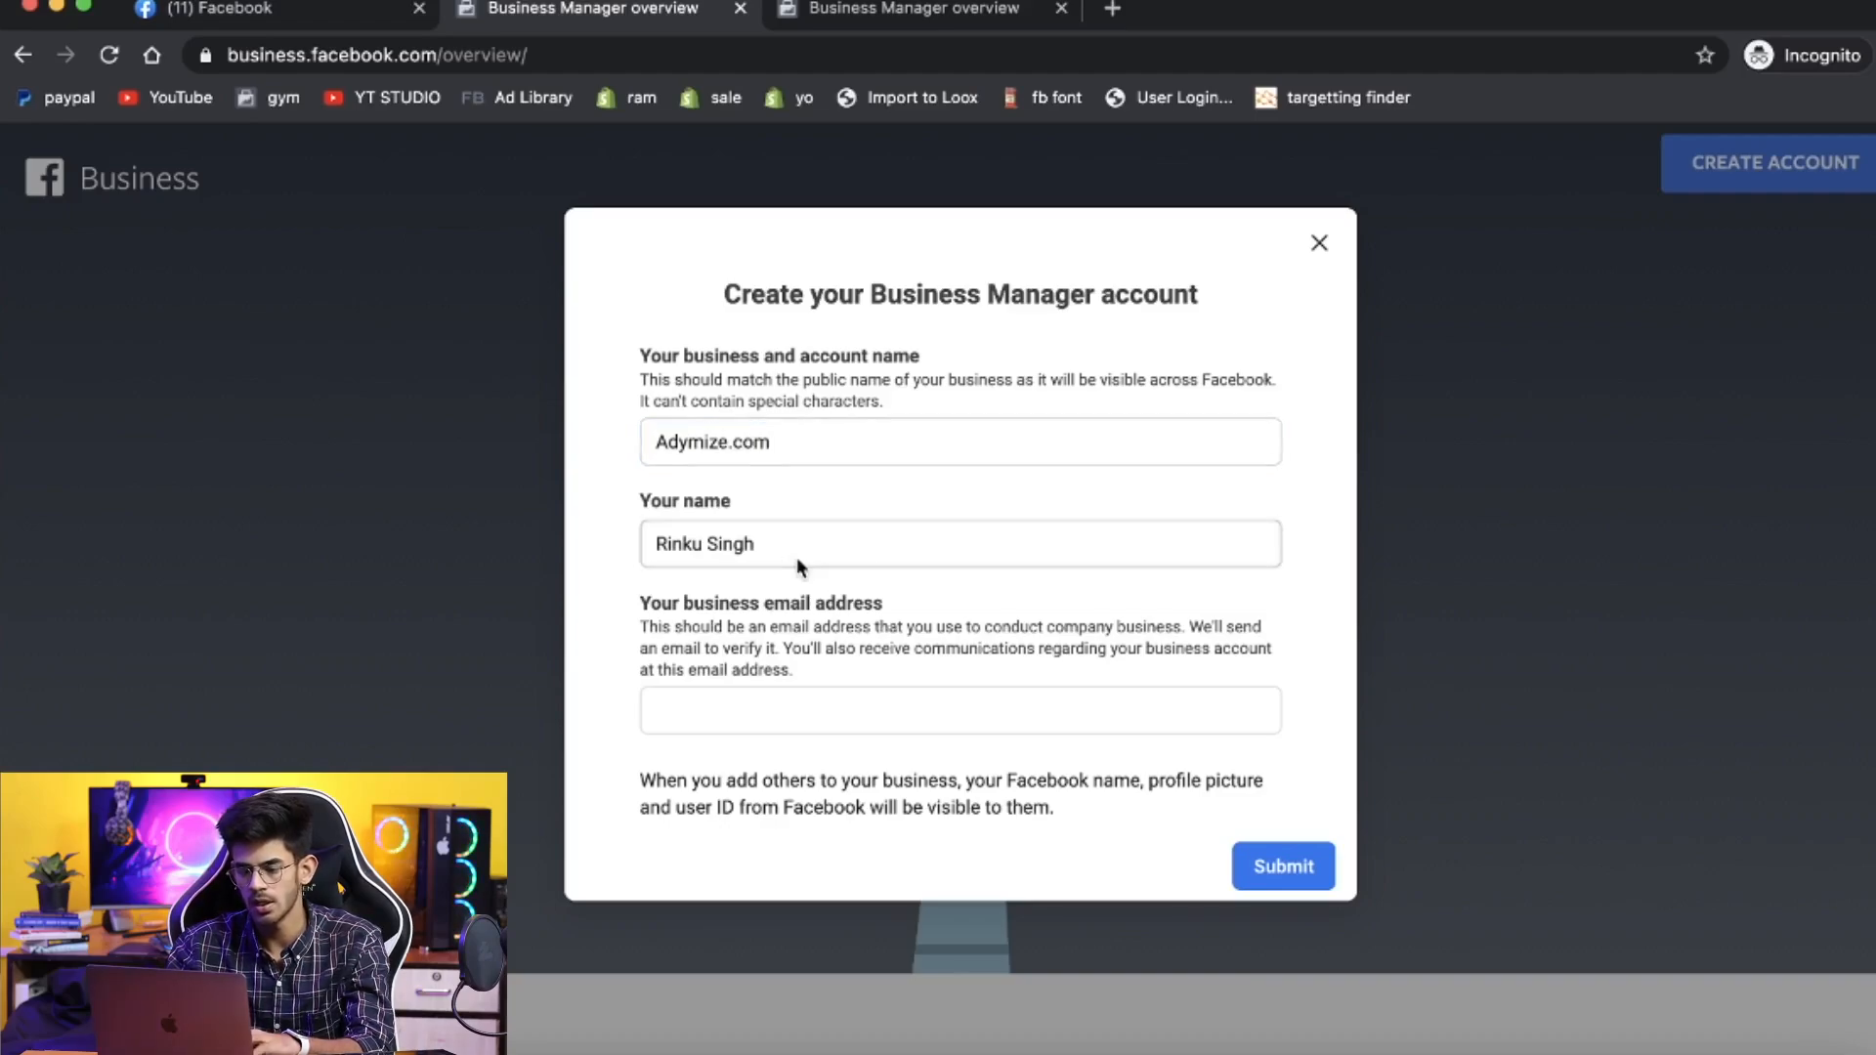
{"action": "left_click", "coordinate": [804, 529]}
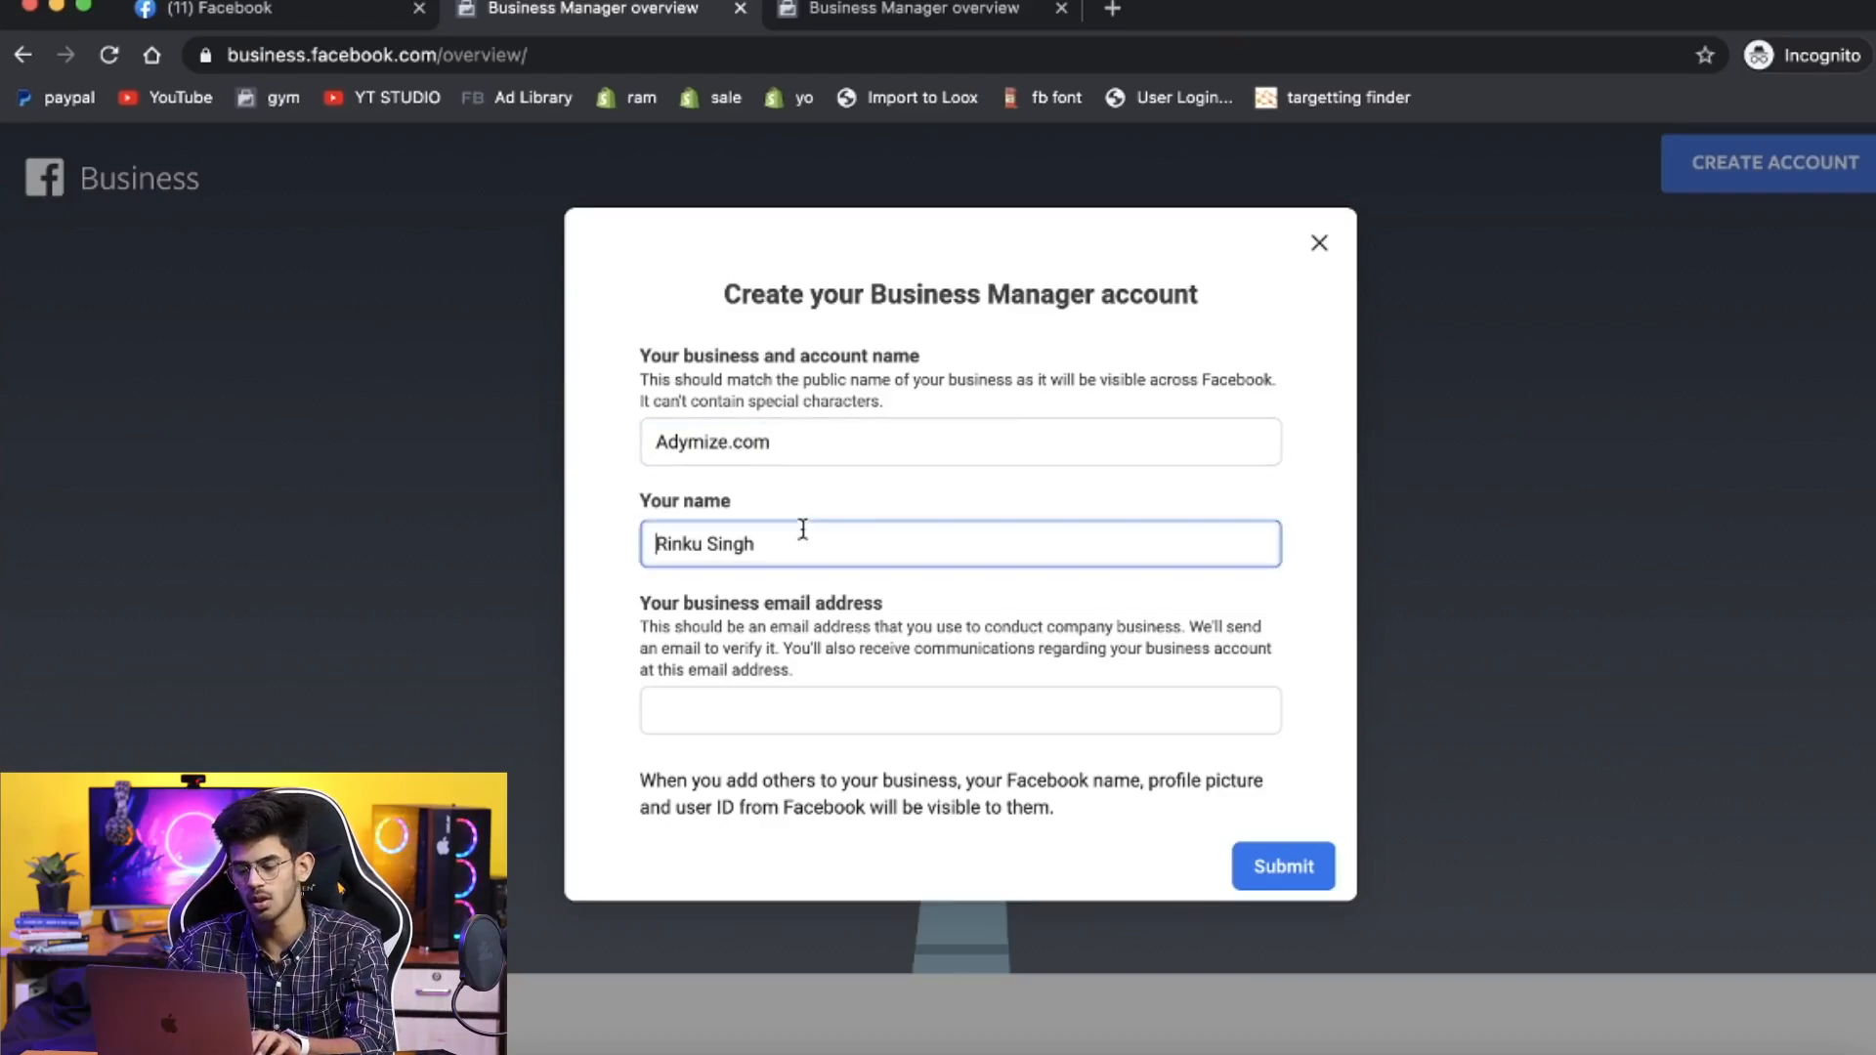
{"action": "key", "text": "super+a"}
{"action": "type", "text": "Aryan Tripah"}
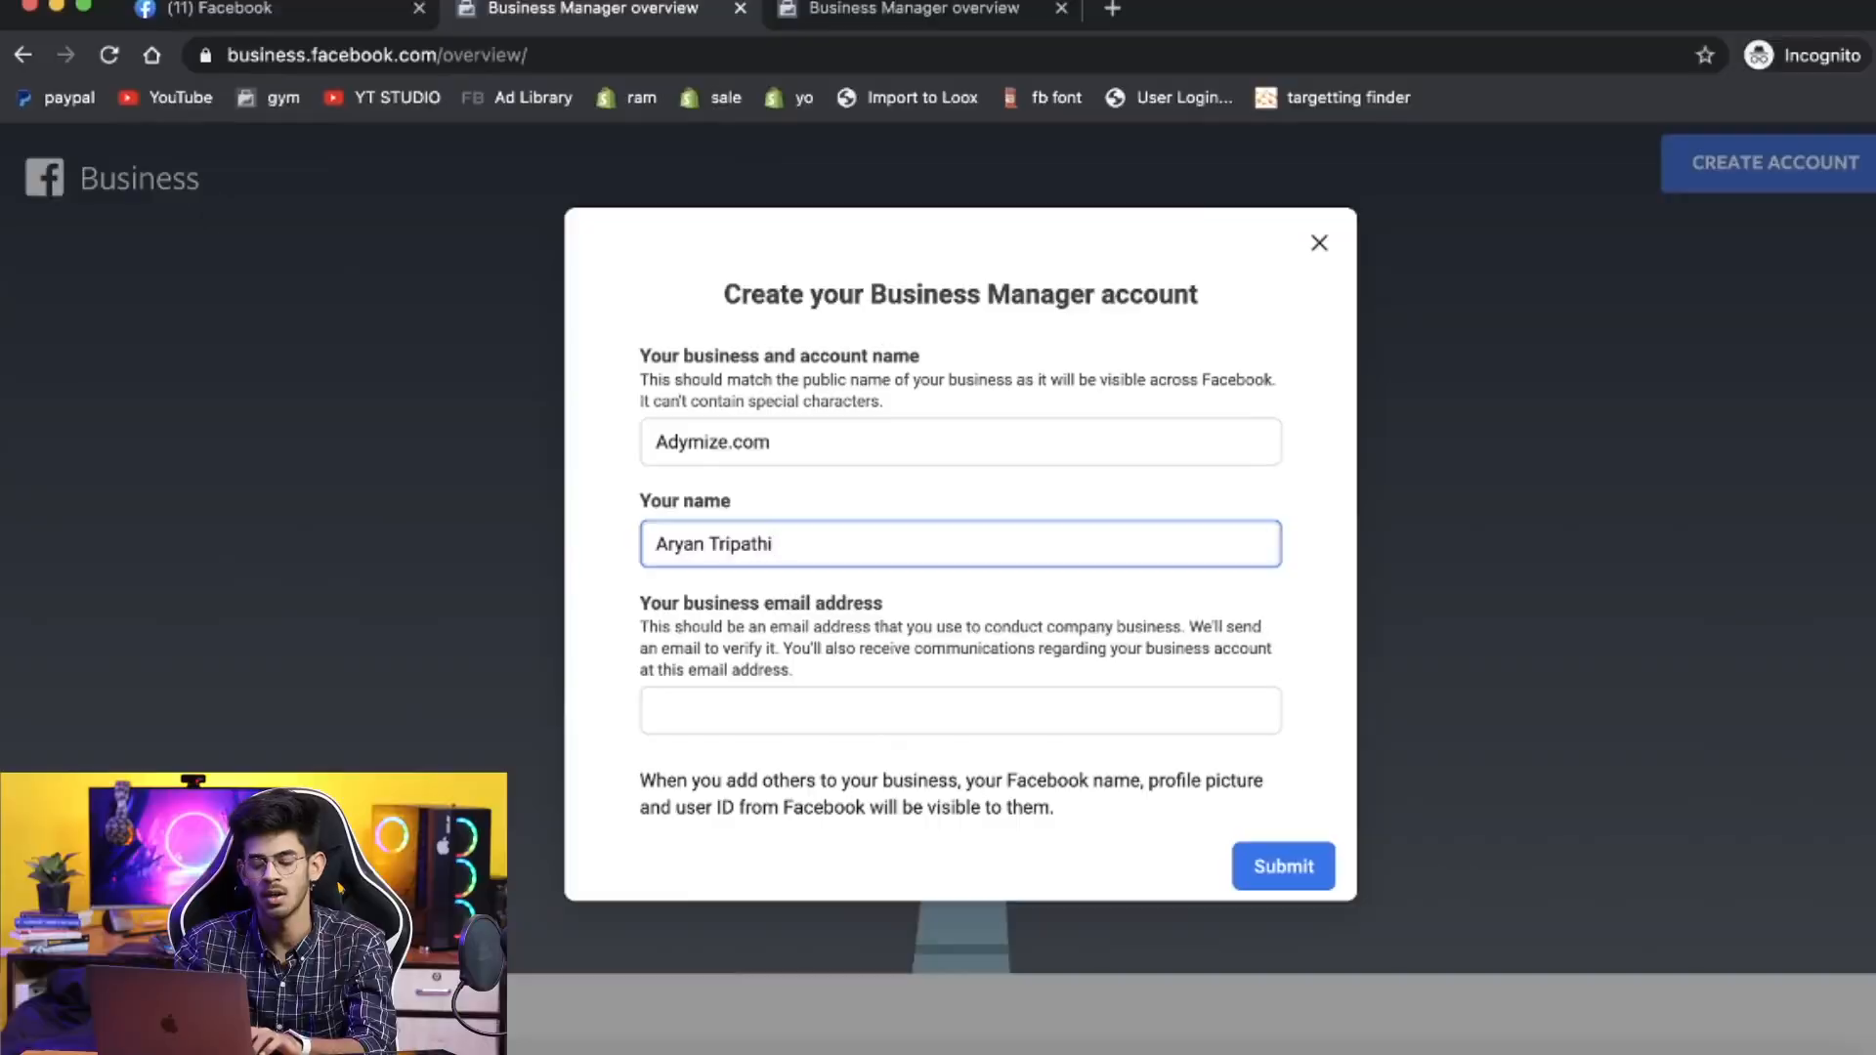
{"action": "key", "text": "super+a"}
{"action": "type", "text": "TEch"}
{"action": "key", "text": "BackSpace"}
{"action": "key", "text": "BackSpace"}
{"action": "key", "text": "BackSpace"}
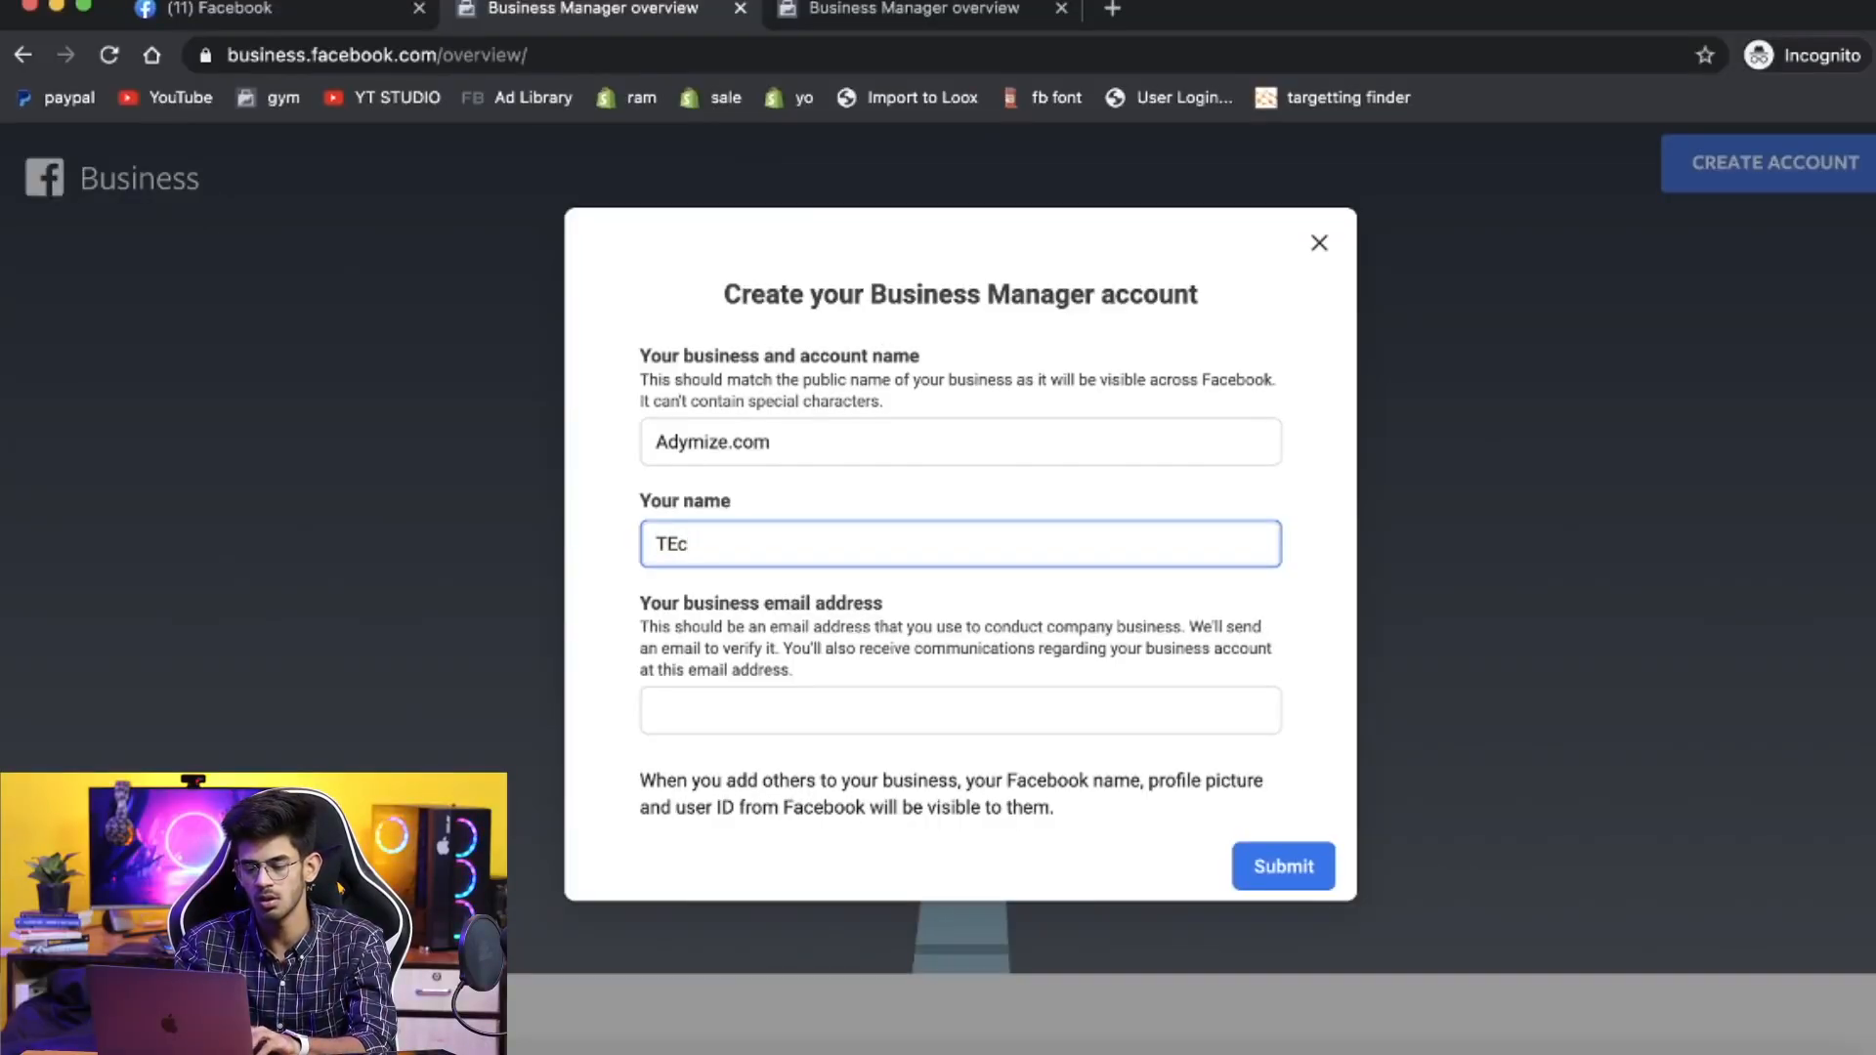
{"action": "type", "text": "ec"}
{"action": "type", "text": "h c"}
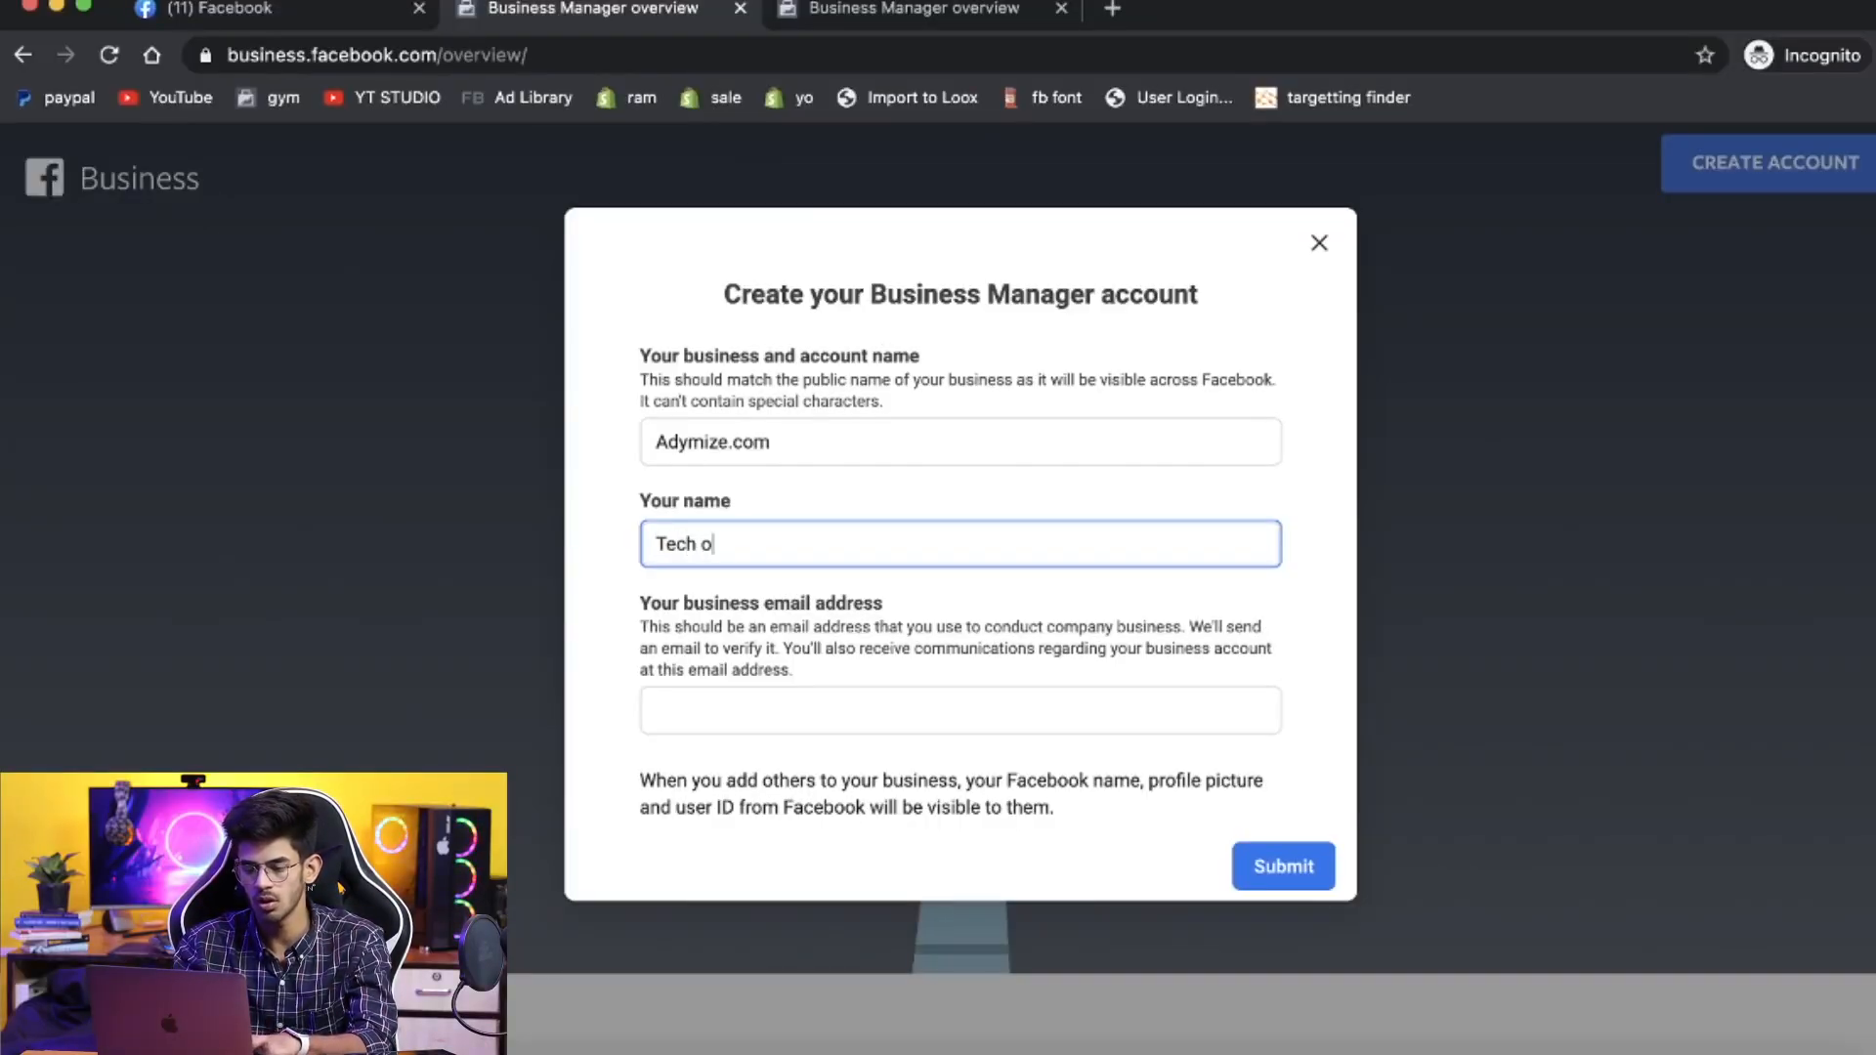
{"action": "key", "text": "BackSpace"}
{"action": "type", "text": "Opti"}
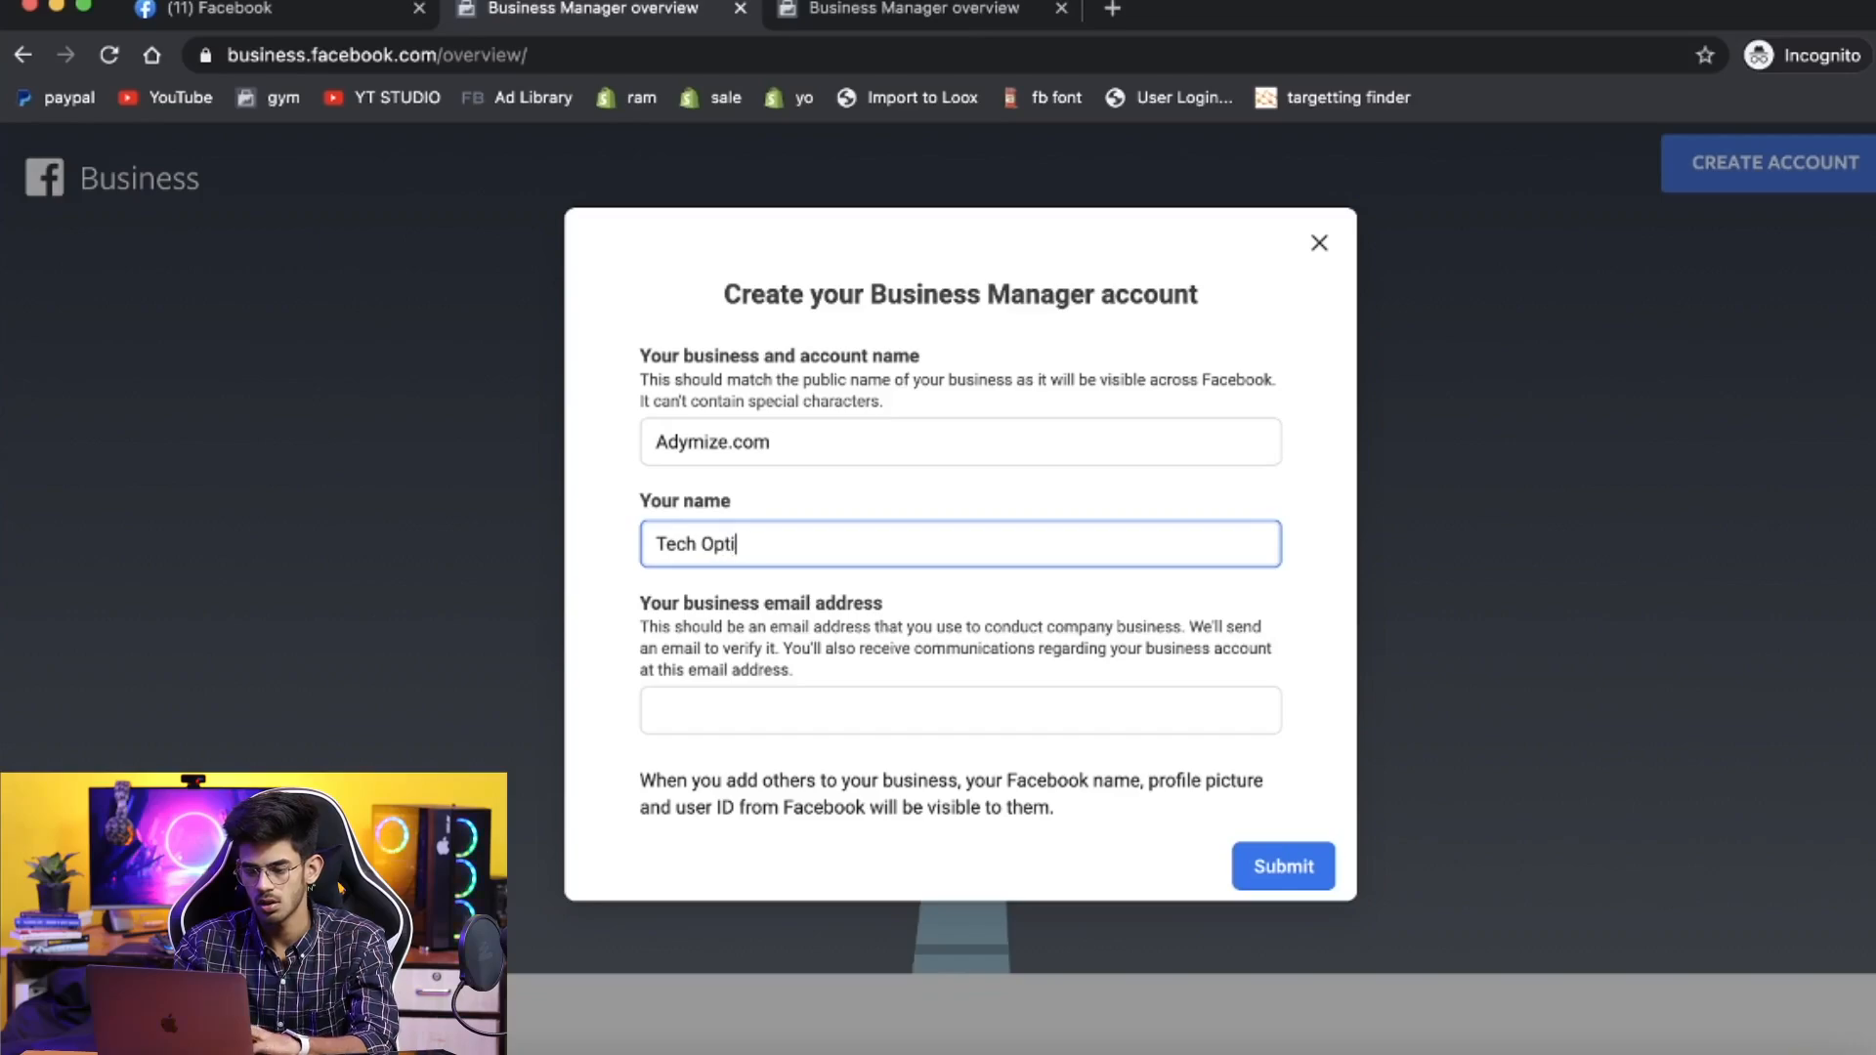
{"action": "type", "text": "mizer"}
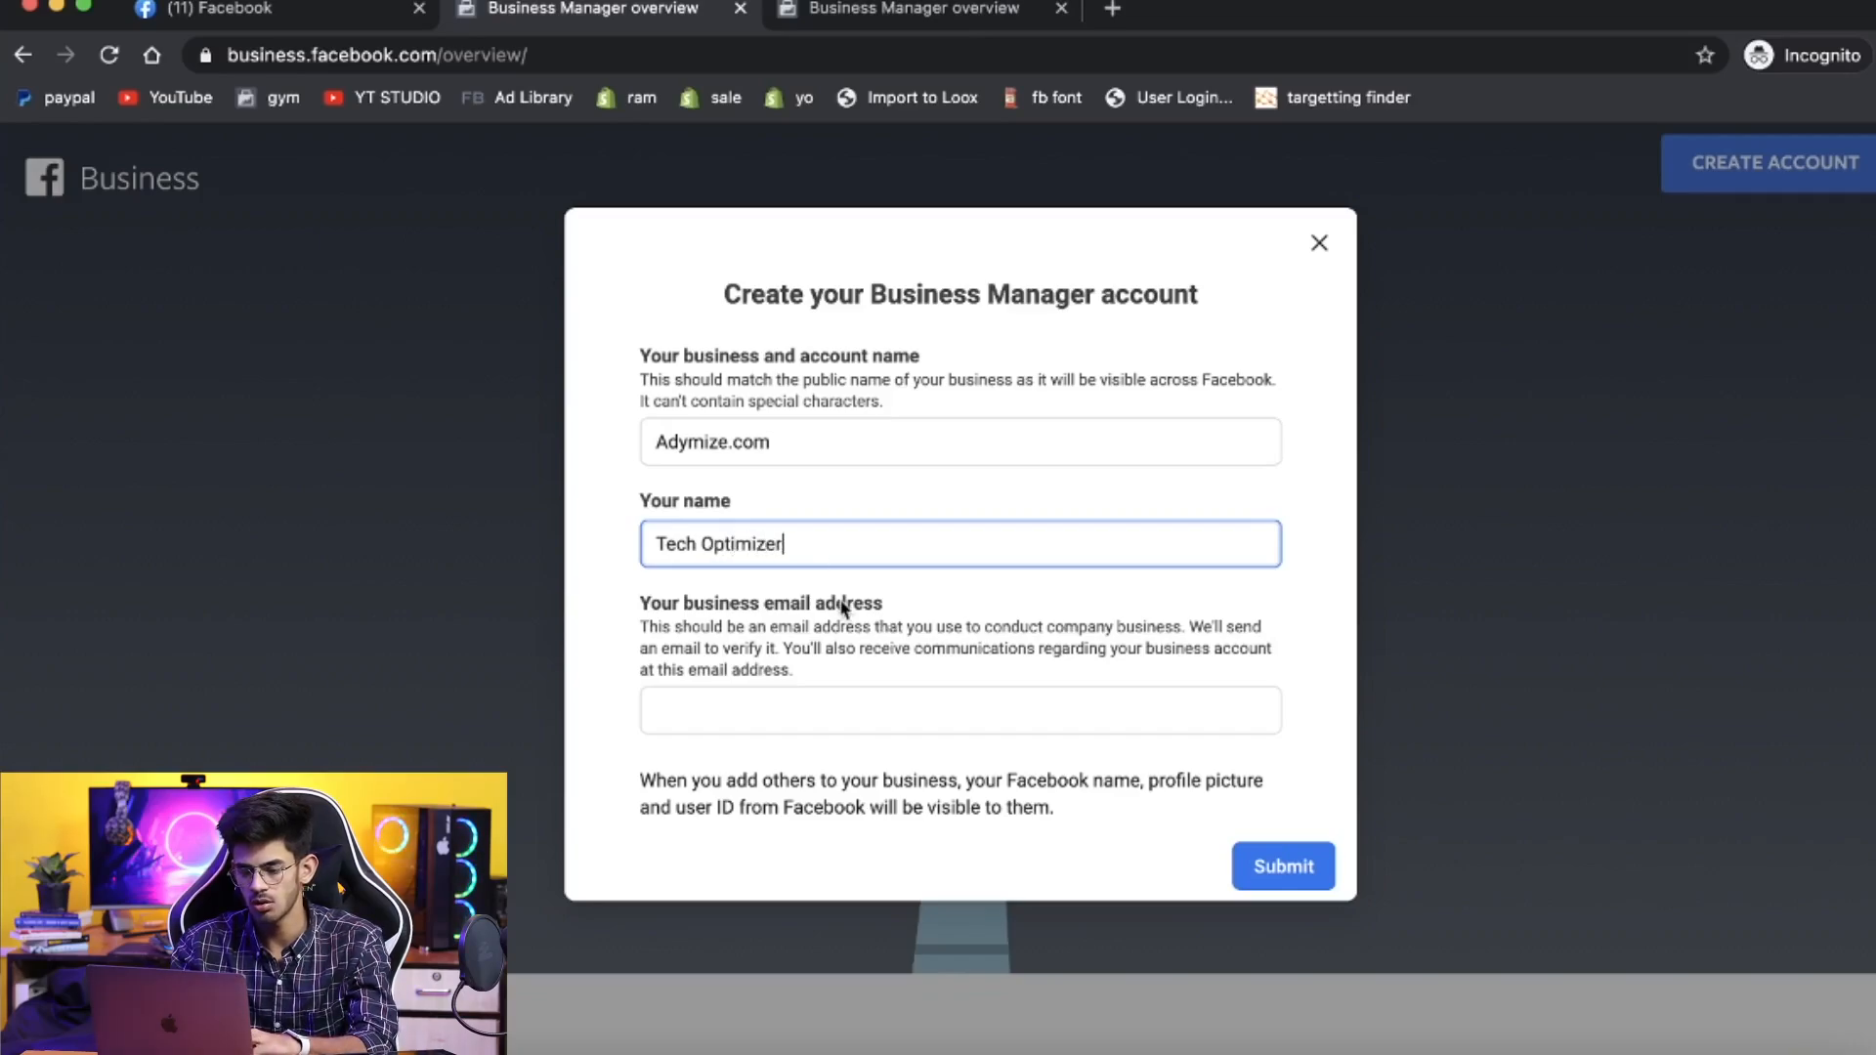
Fill in the business email address and submit the new business account.
{"action": "left_click", "coordinate": [834, 704]}
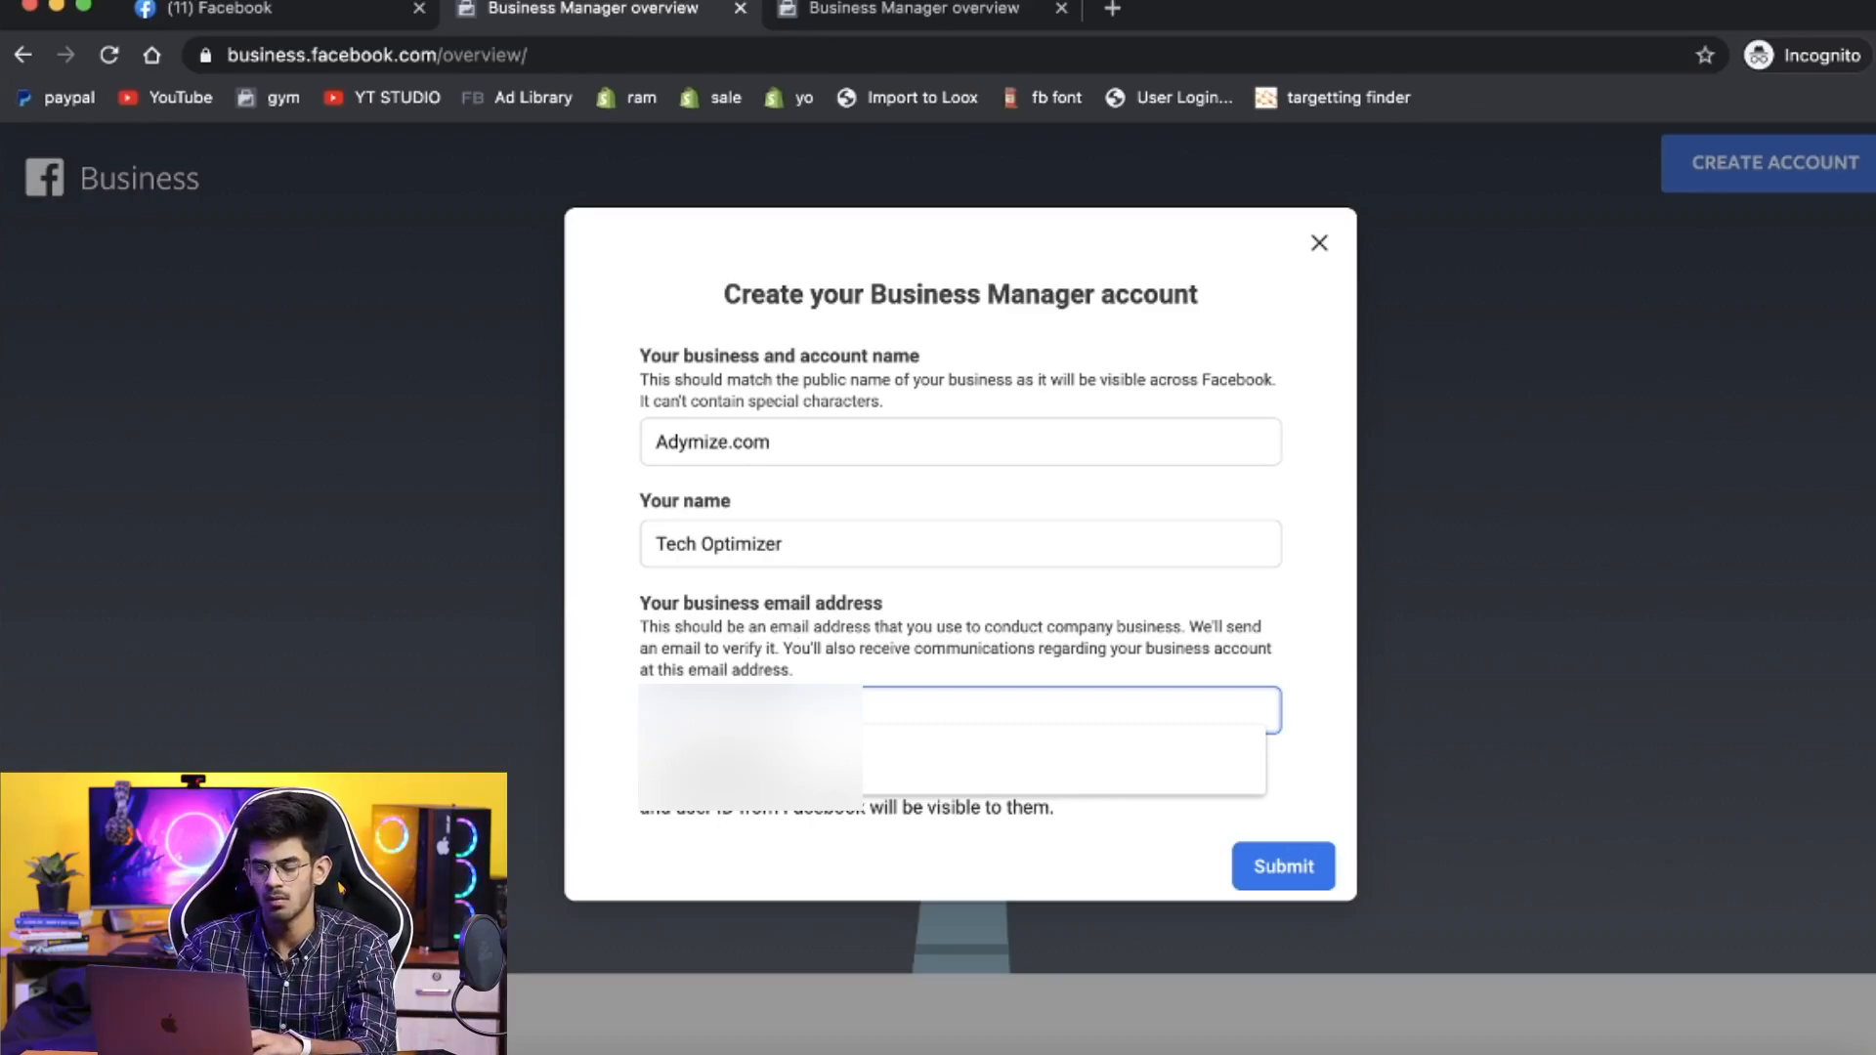
{"action": "type", "text": "t"}
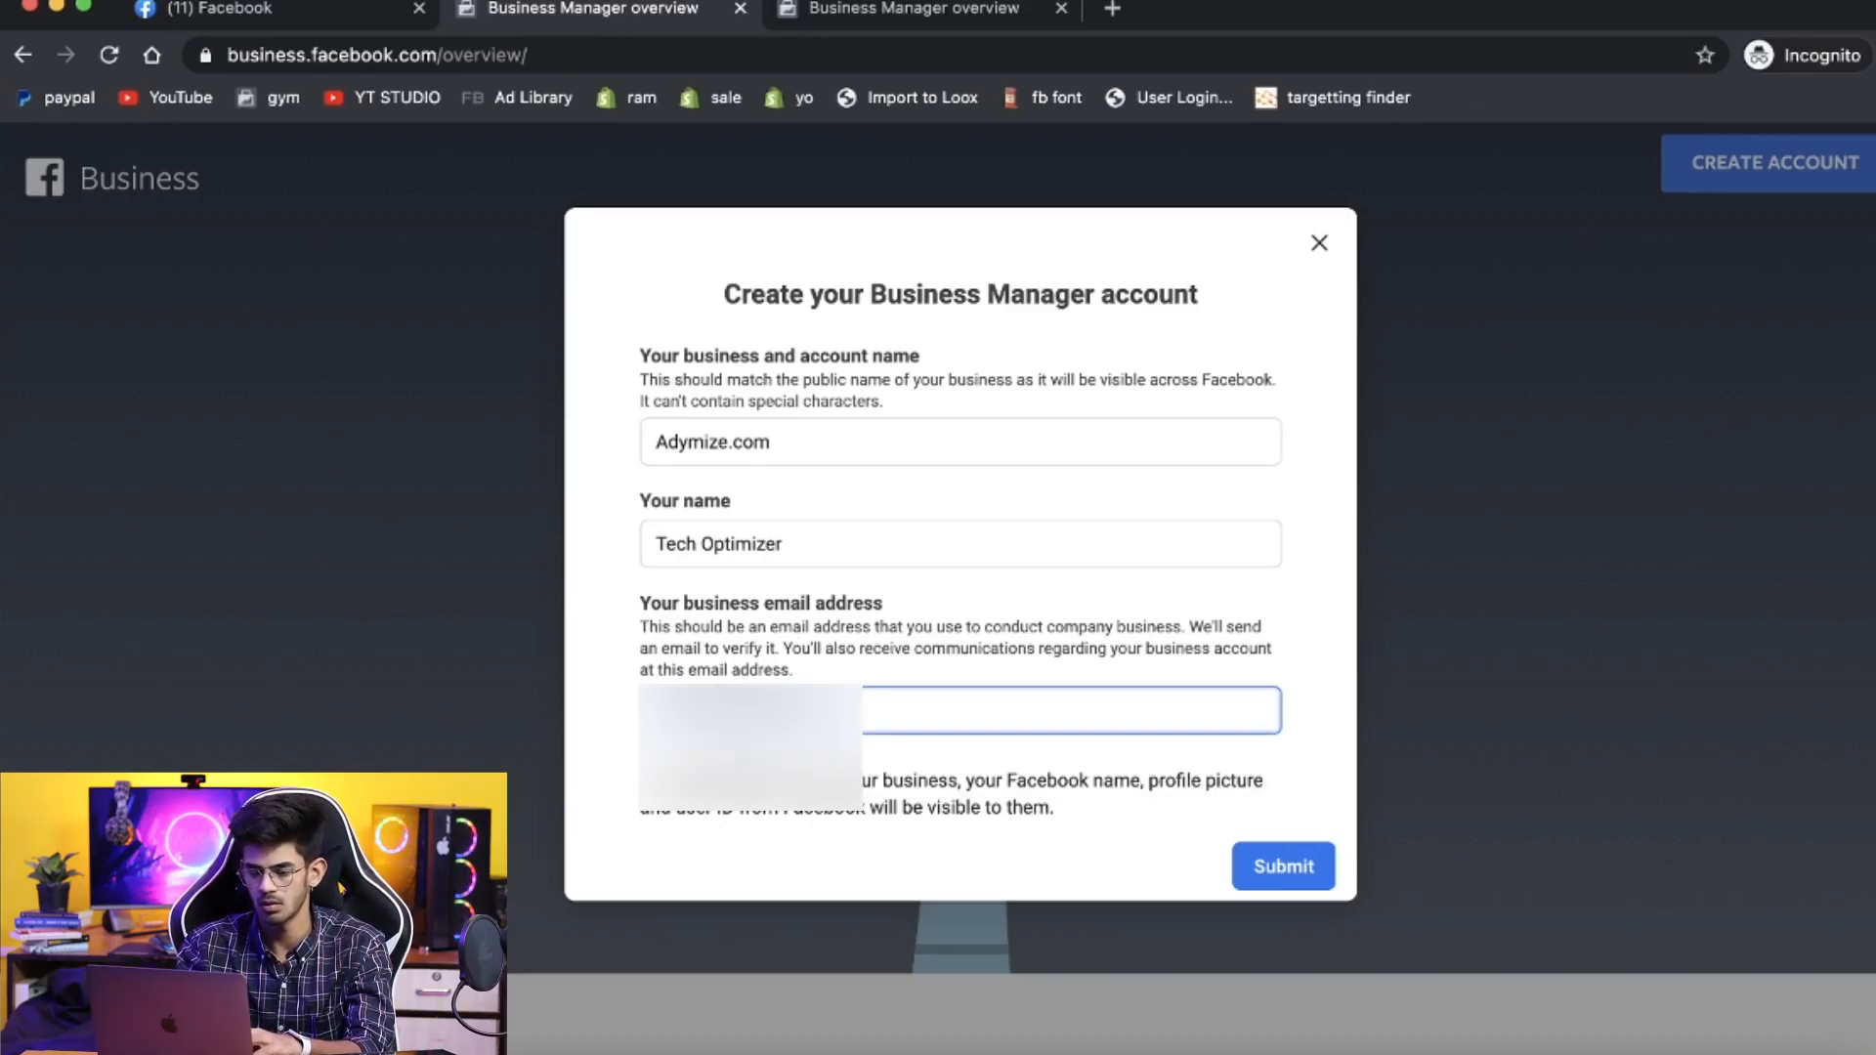
{"action": "left_click", "coordinate": [1329, 885]}
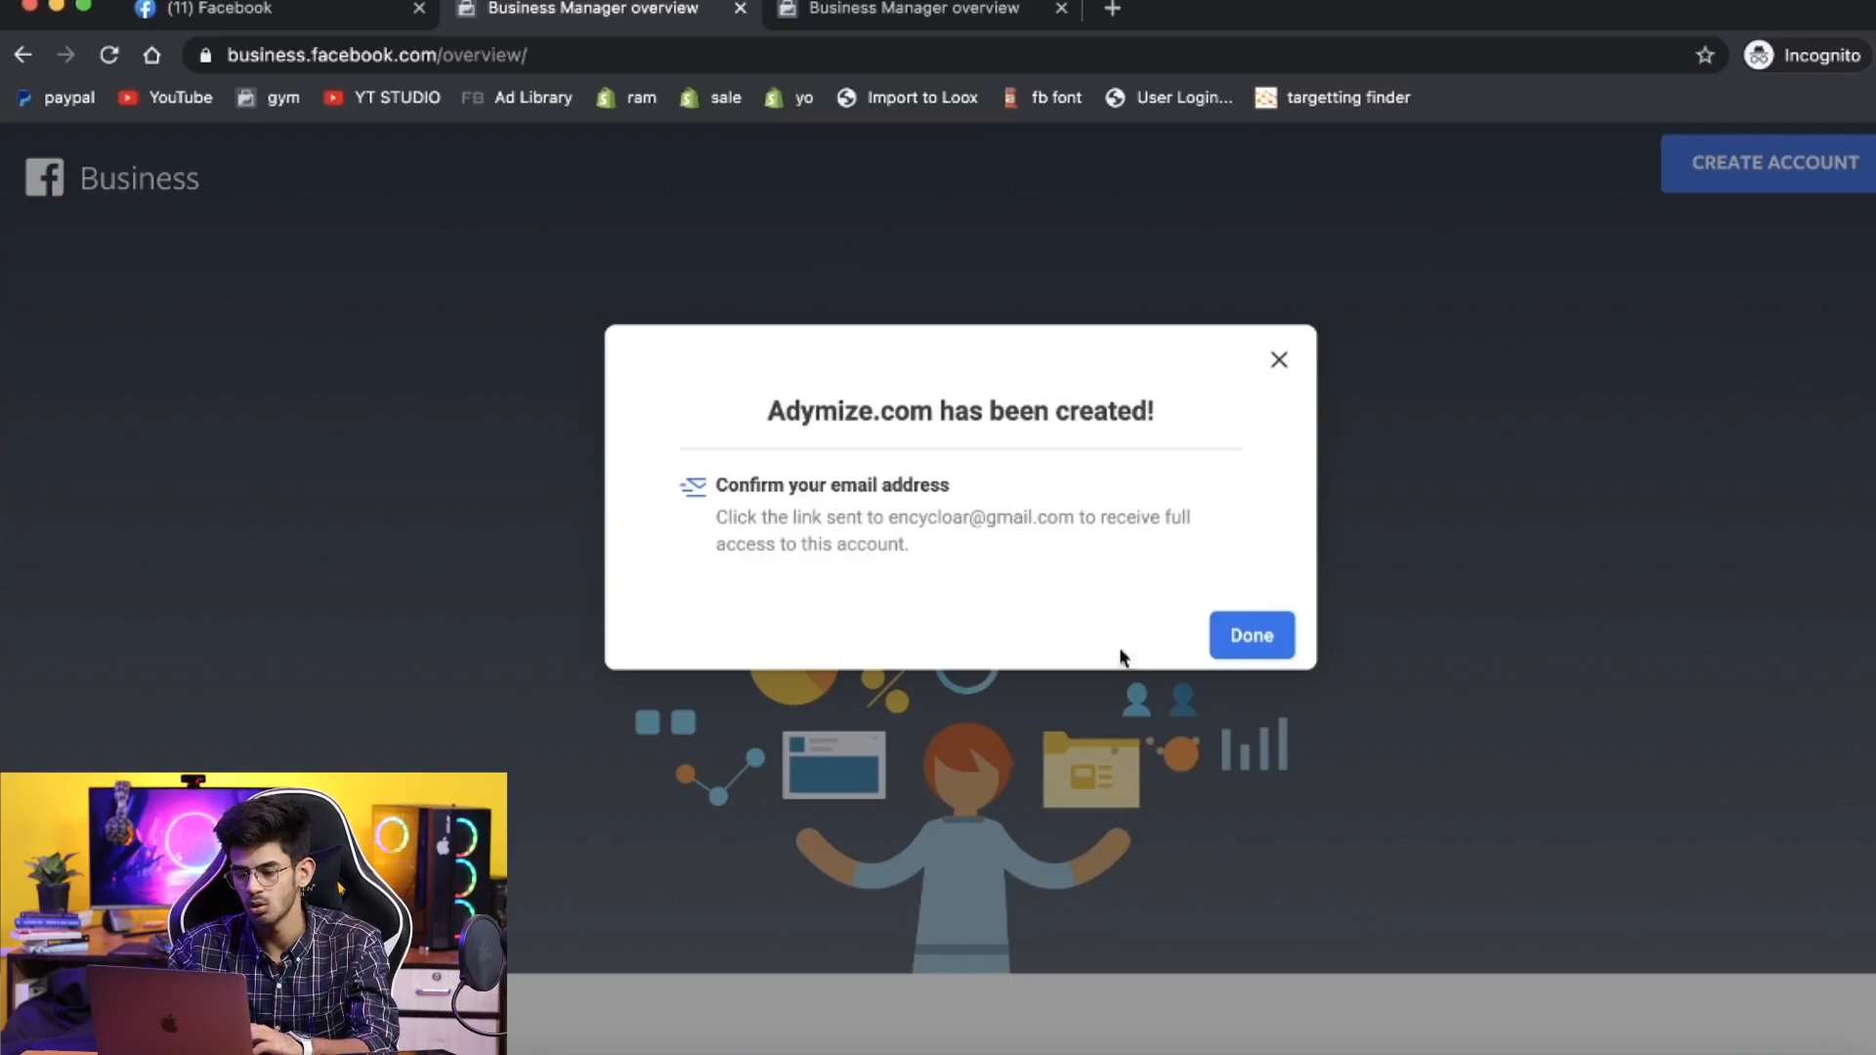
Dismiss the confirmation and go from Ads Manager to the Business settings Ad accounts page.
{"action": "left_click", "coordinate": [1265, 654]}
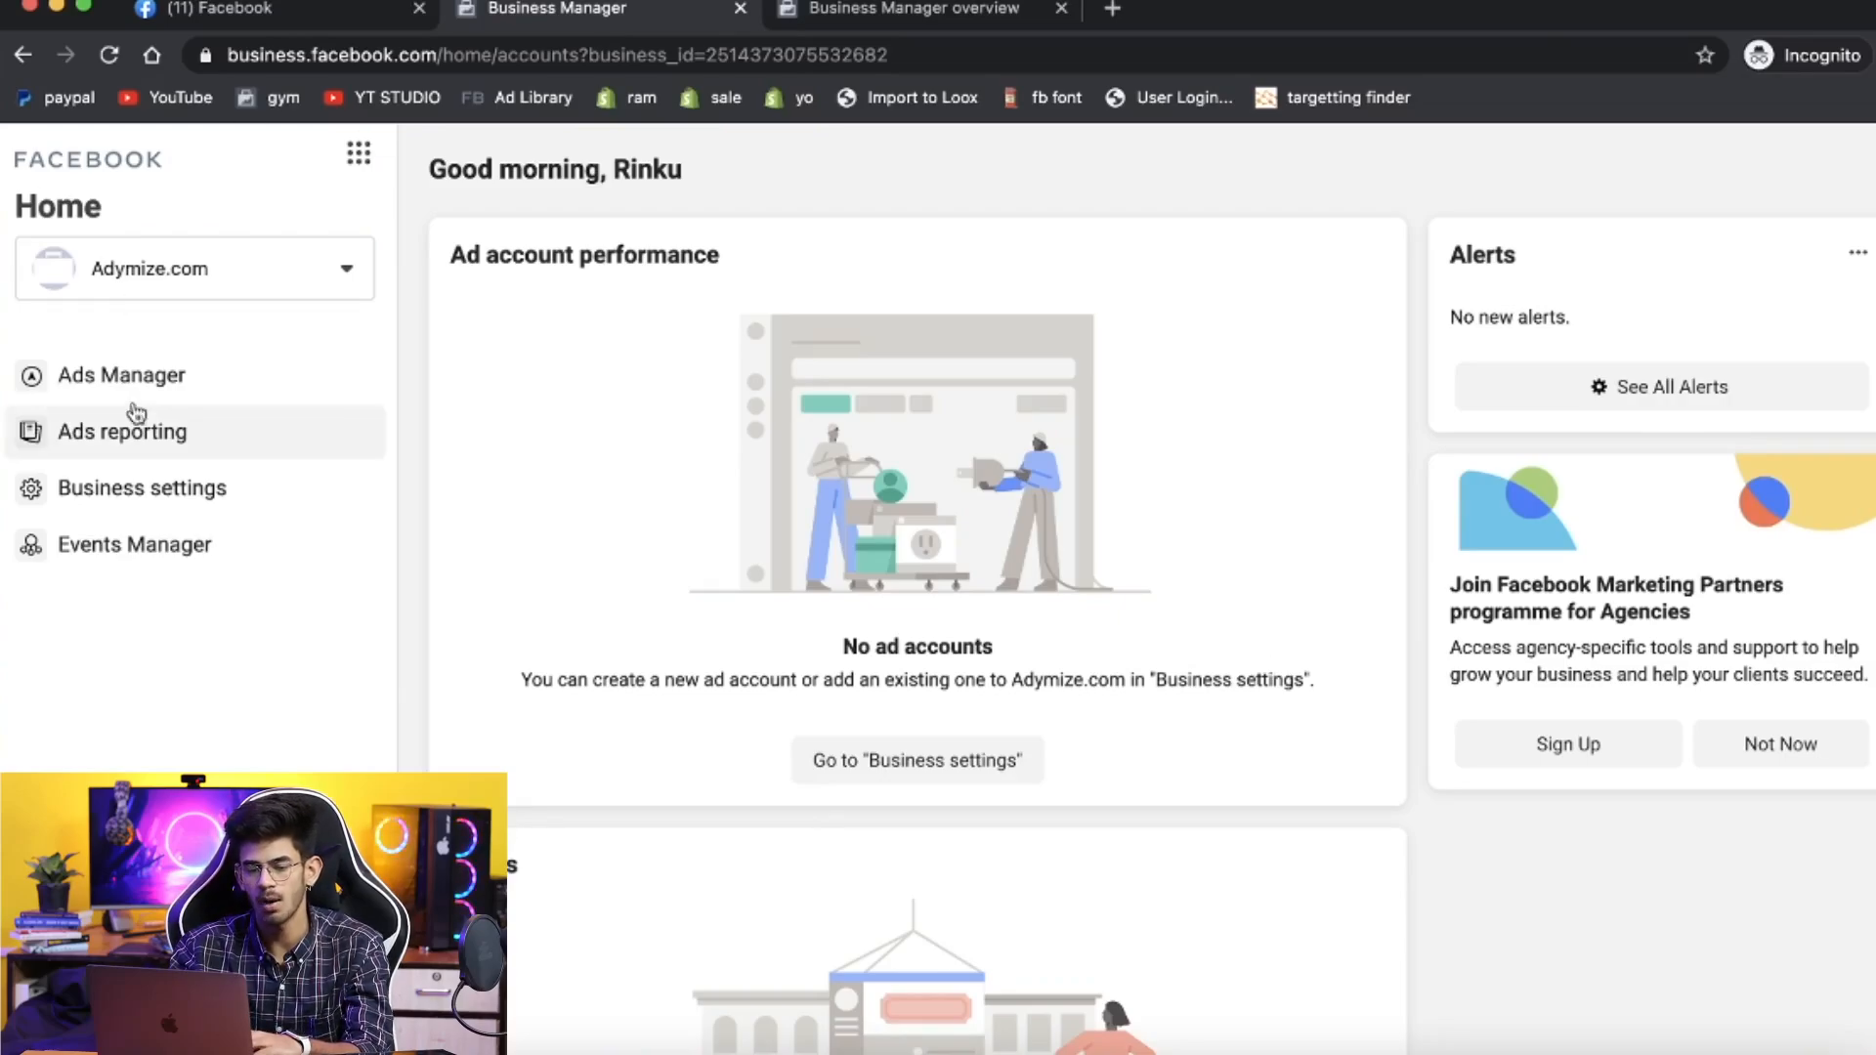
{"action": "left_click", "coordinate": [102, 402]}
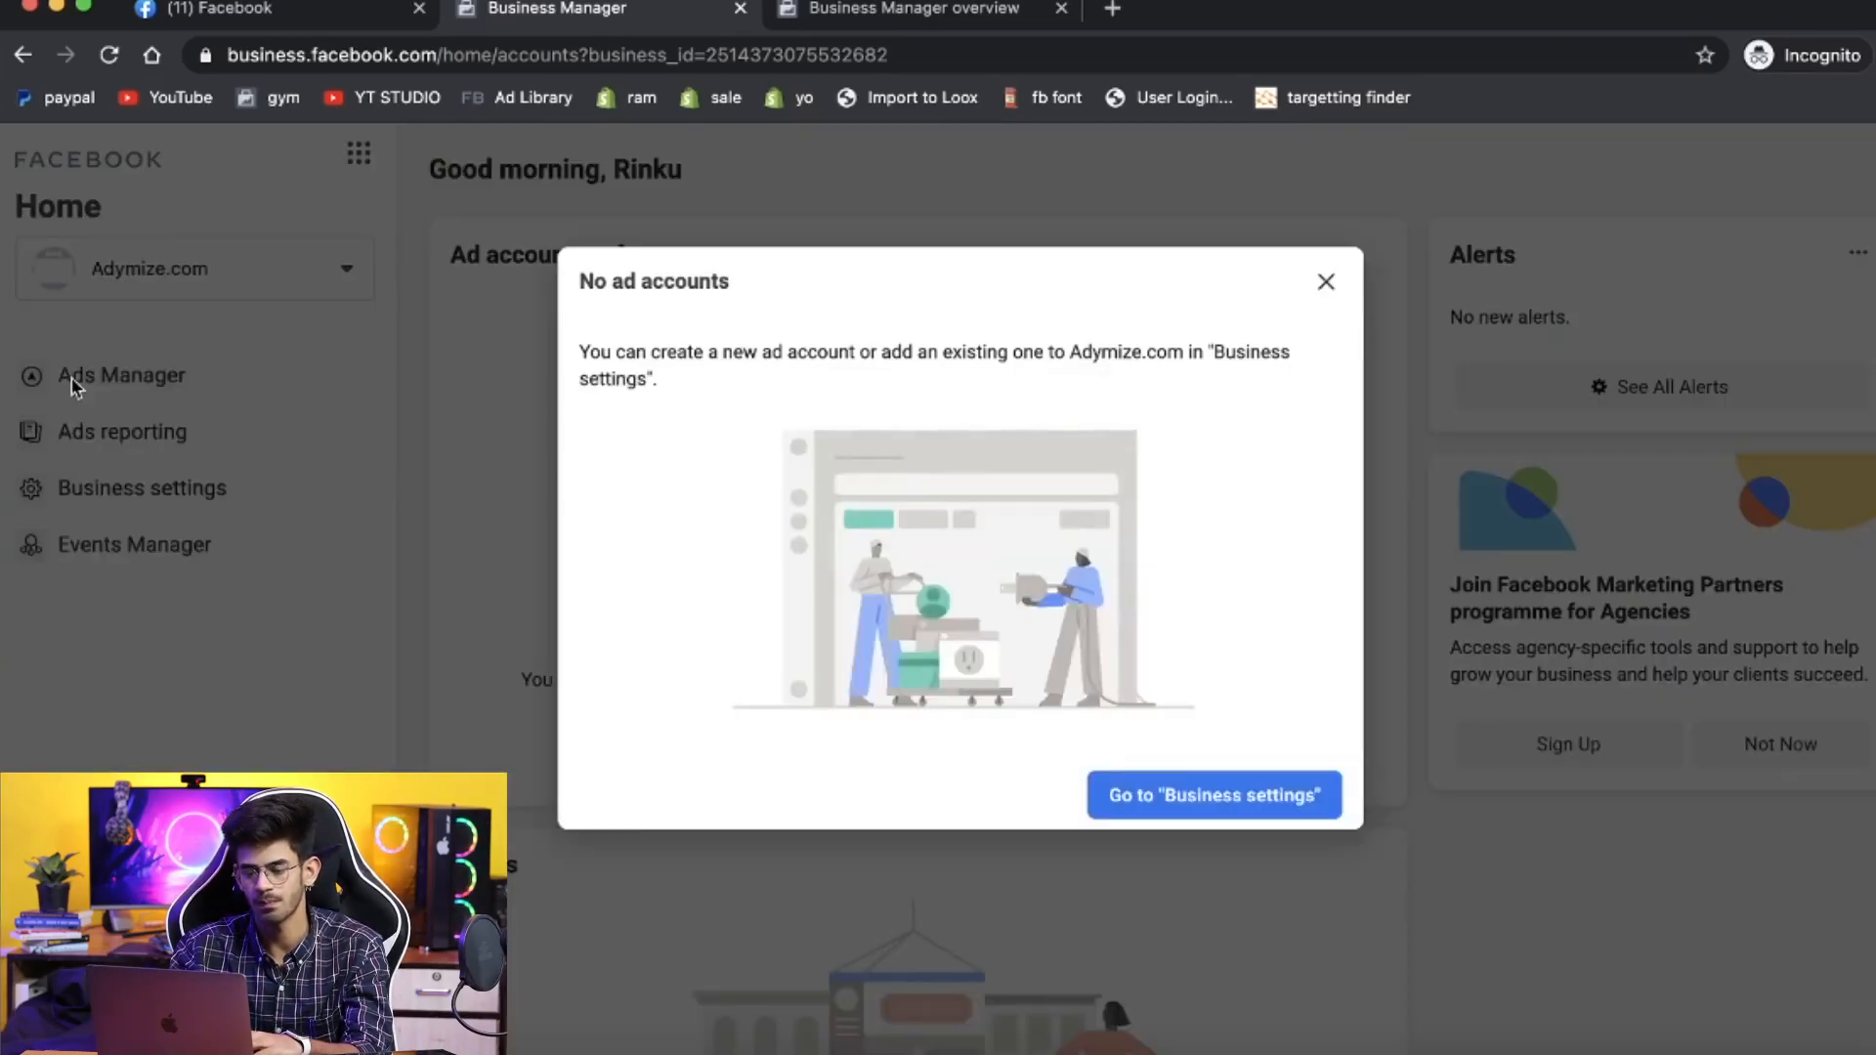
{"action": "left_click", "coordinate": [1314, 812]}
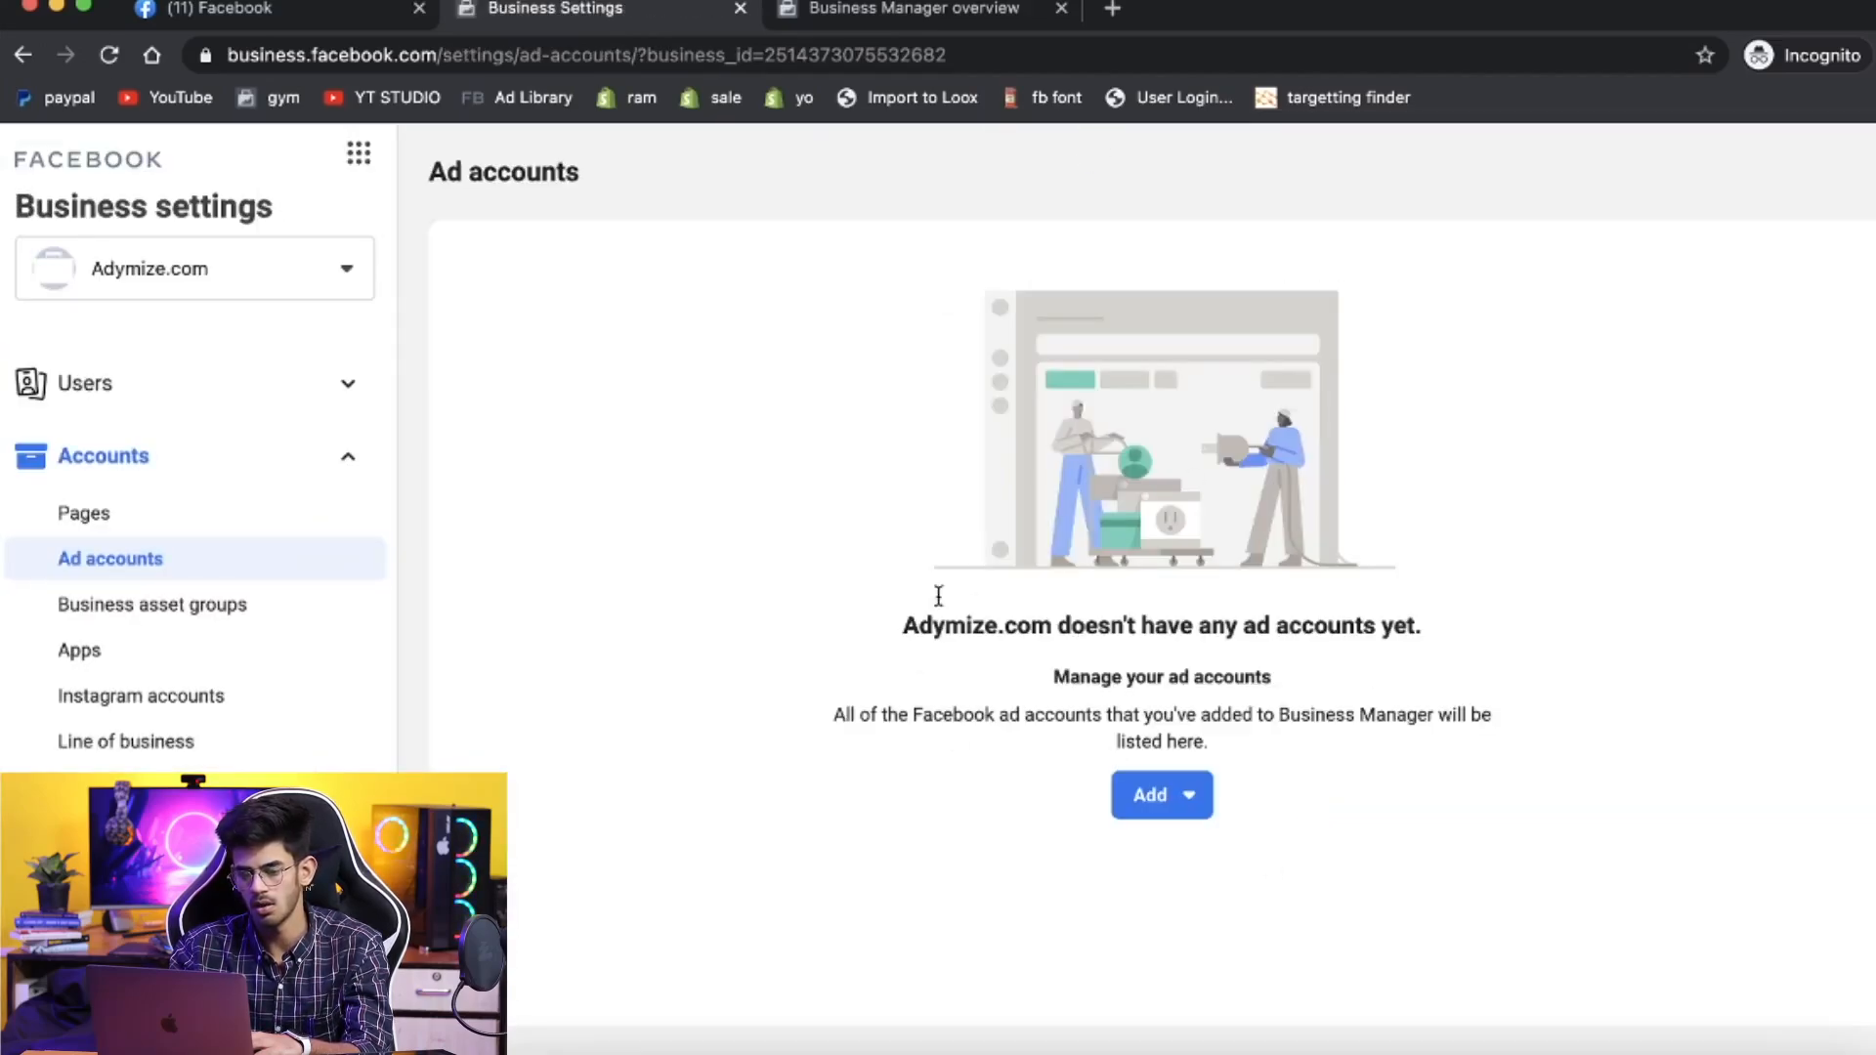
{"action": "left_click", "coordinate": [1166, 803]}
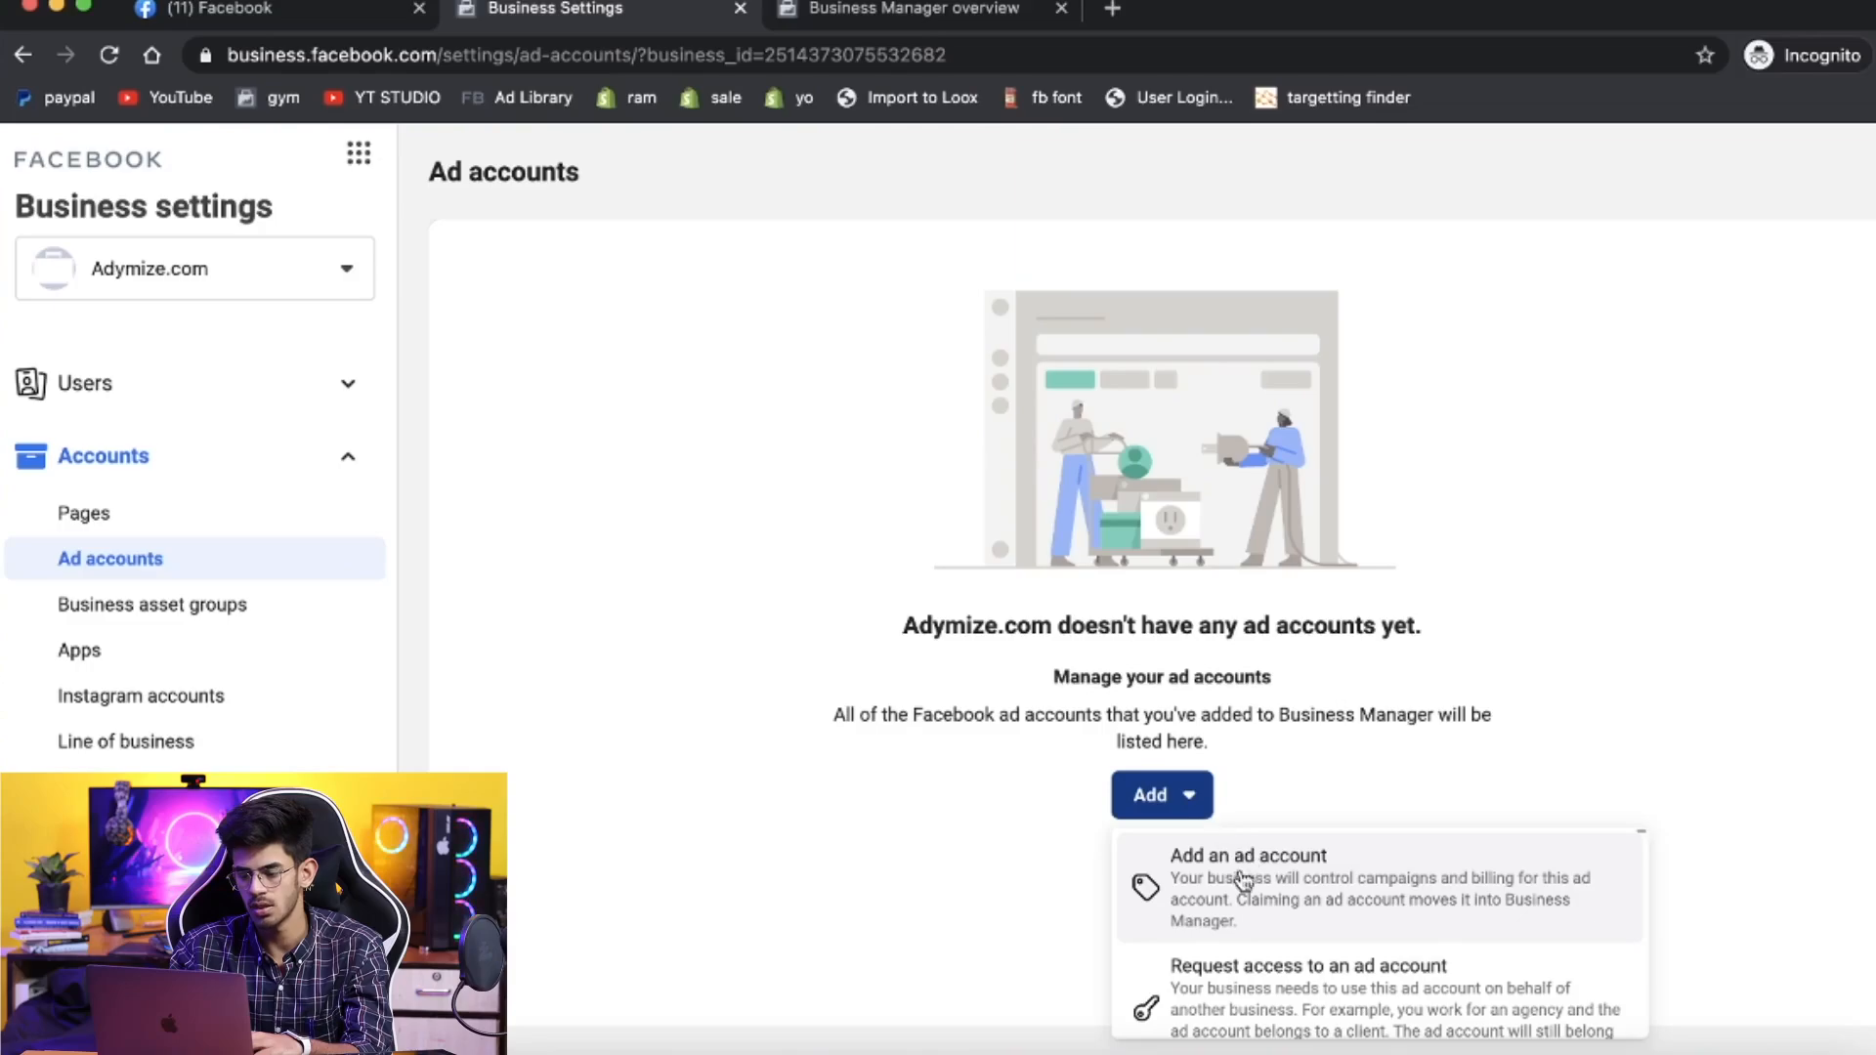
{"action": "left_click", "coordinate": [1537, 523]}
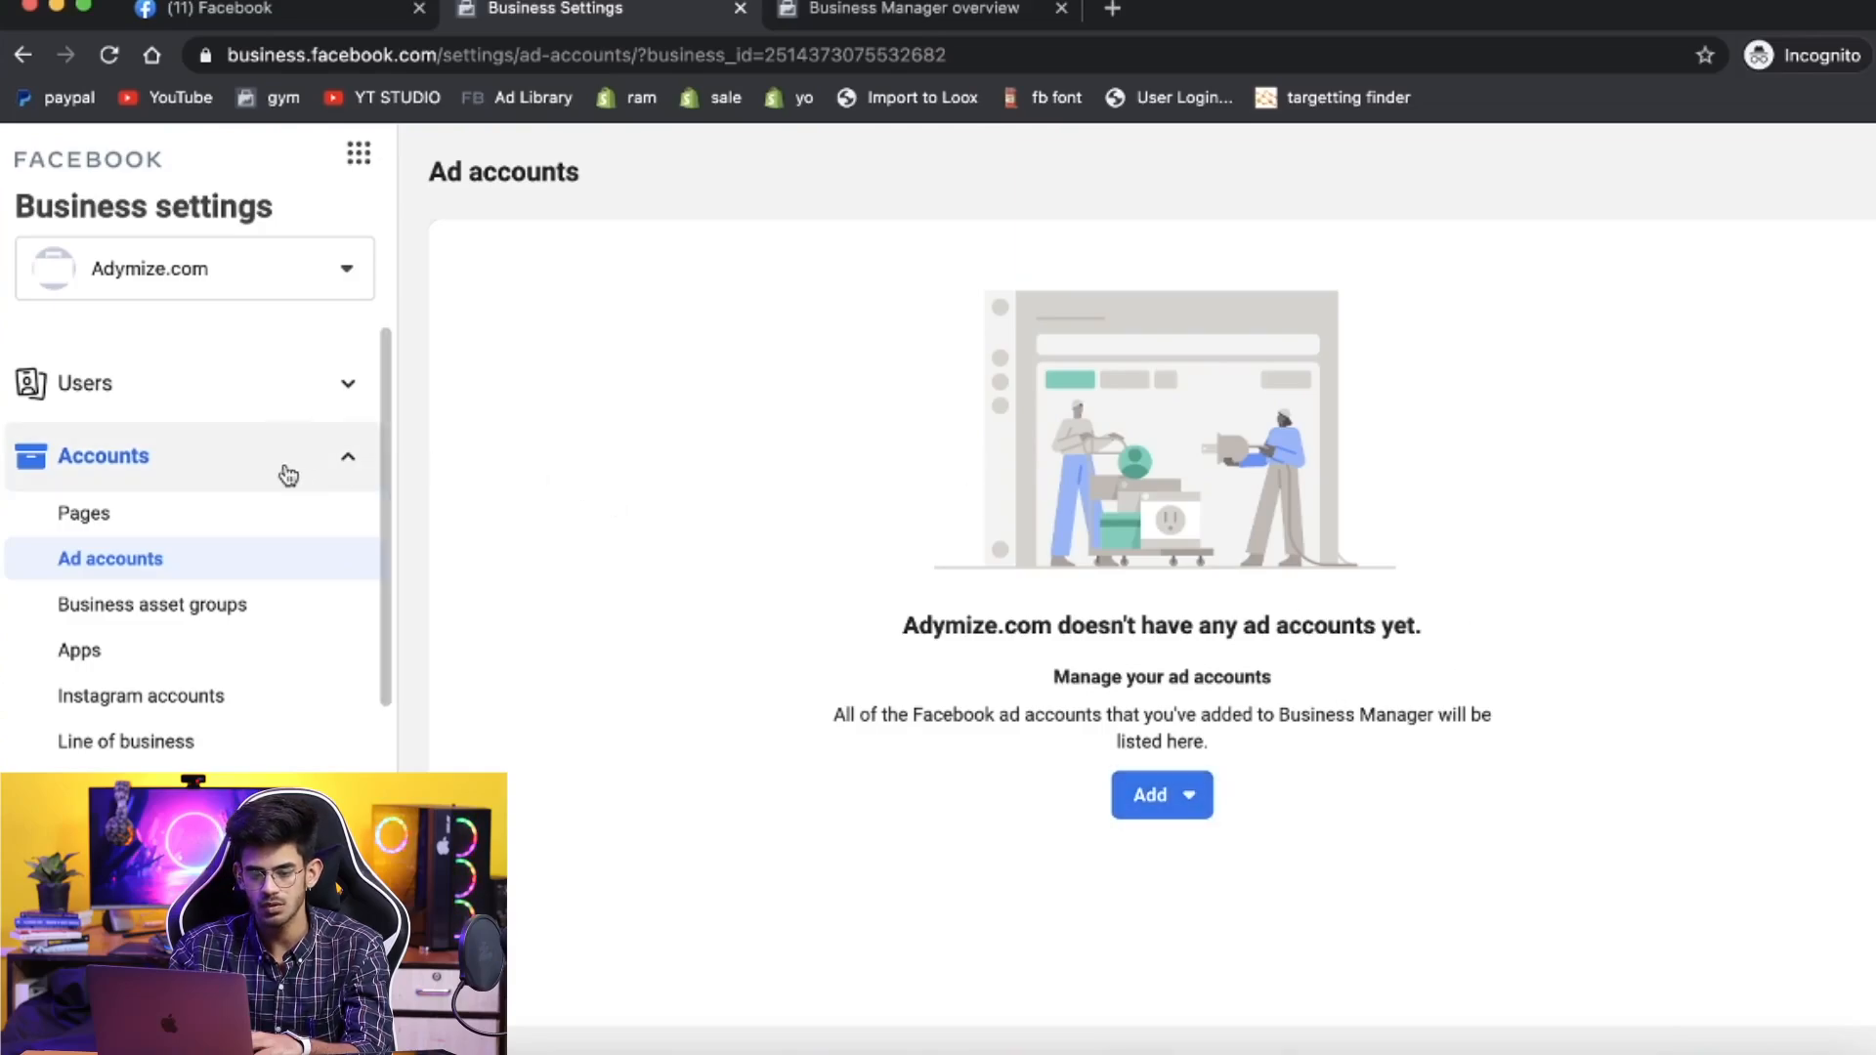
{"action": "scroll", "coordinate": [284, 473], "scroll_direction": "down", "scroll_amount": 3}
{"action": "scroll", "coordinate": [286, 475], "scroll_direction": "up", "scroll_amount": 3}
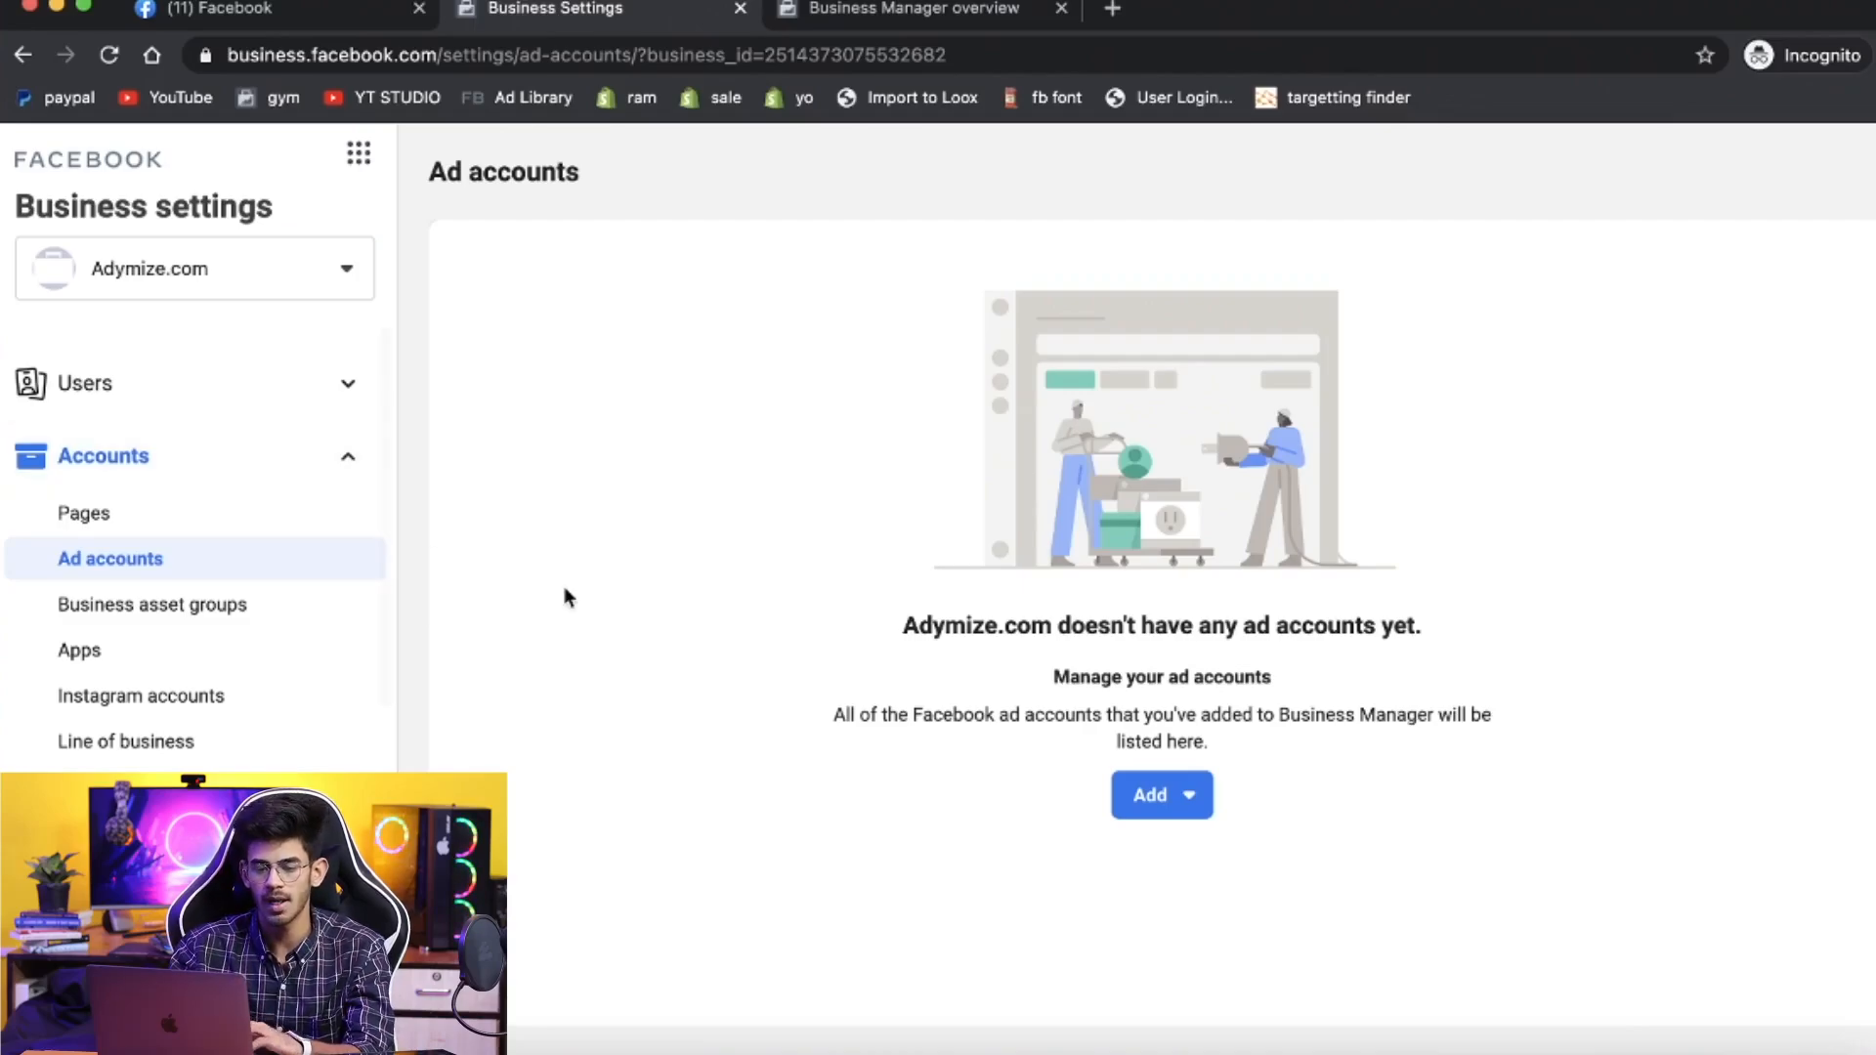
{"action": "left_click", "coordinate": [199, 272]}
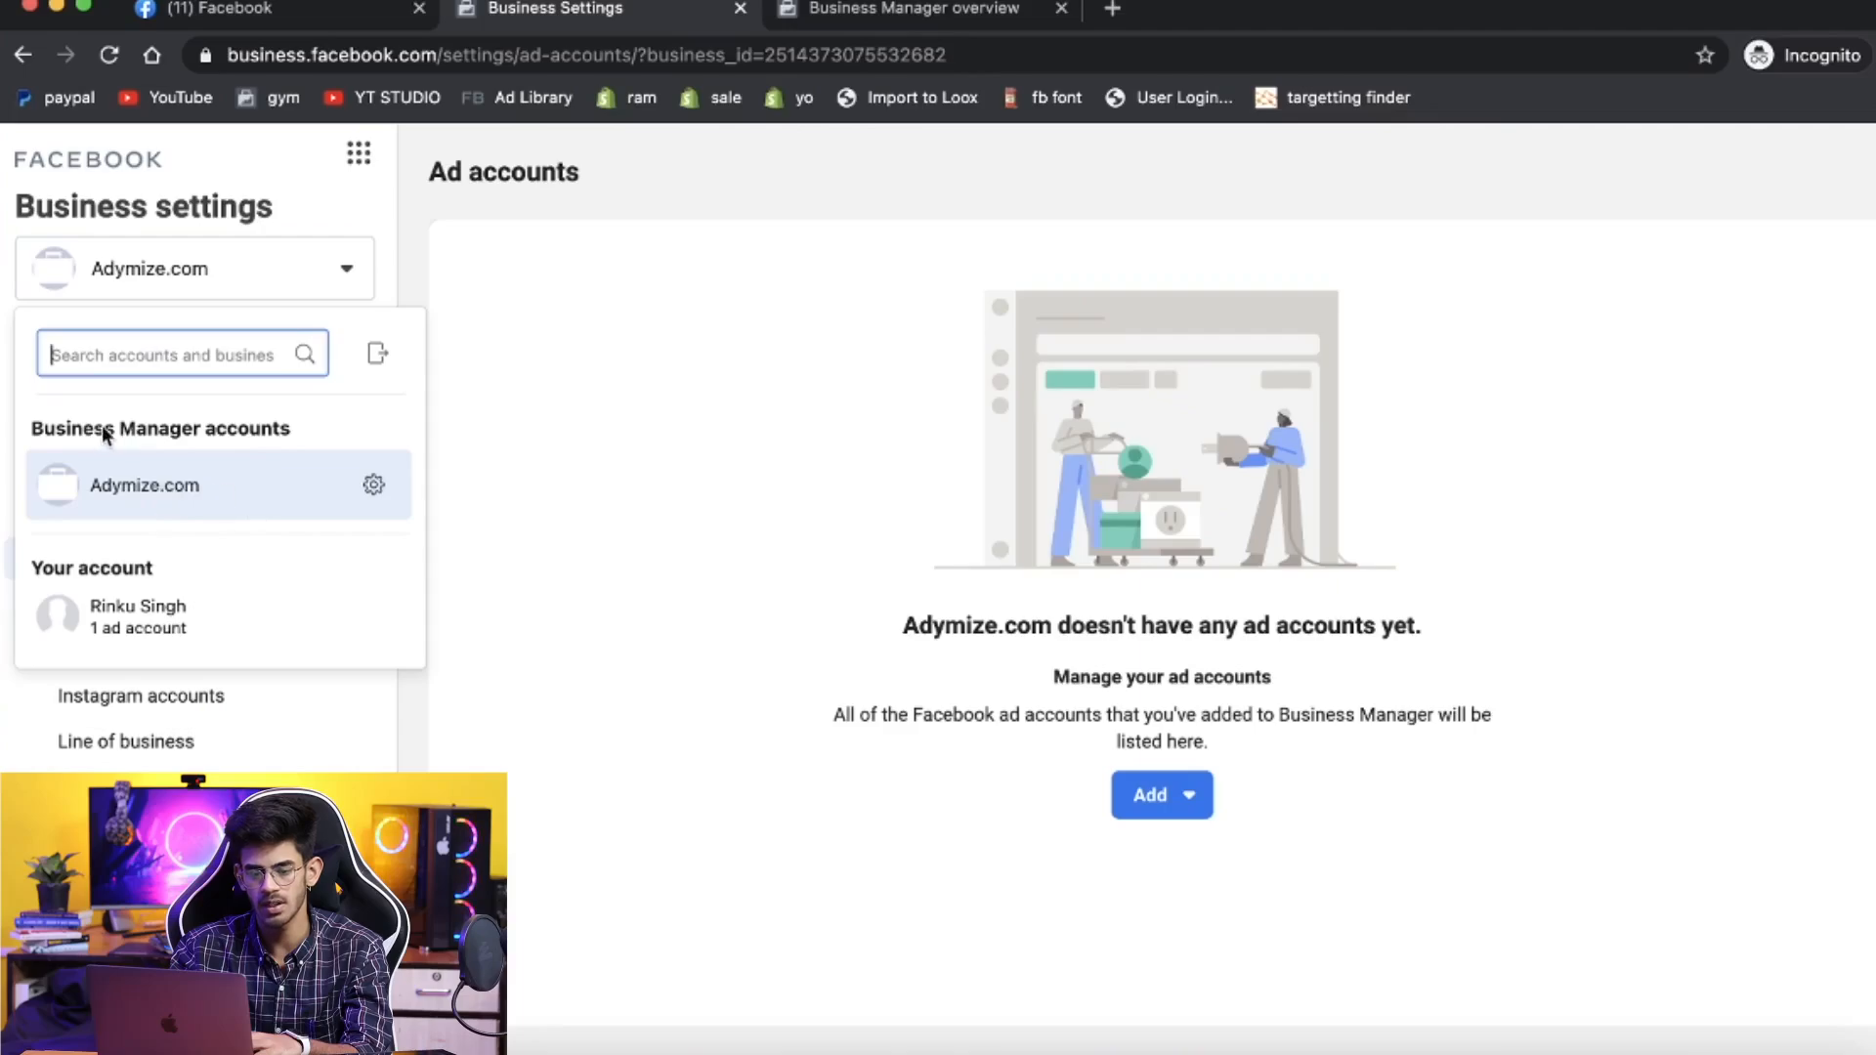
{"action": "left_click", "coordinate": [554, 427]}
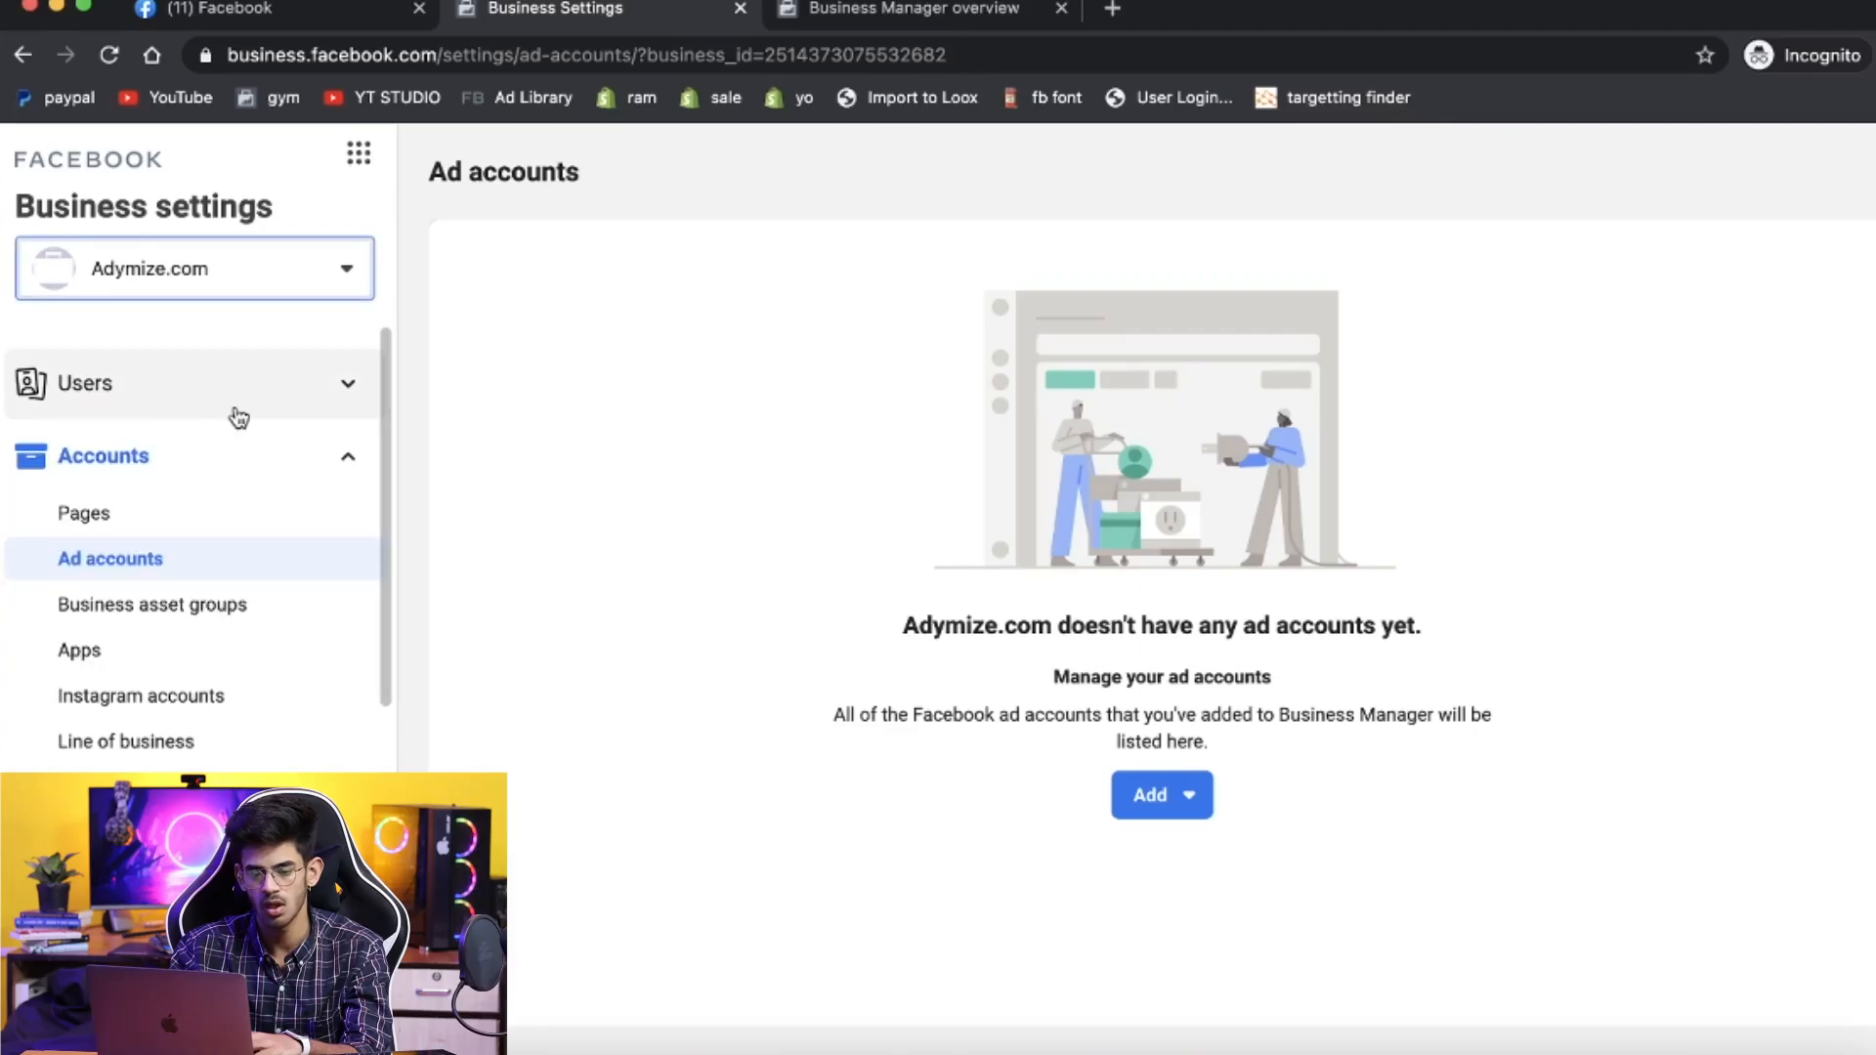
{"action": "left_click", "coordinate": [88, 456]}
{"action": "left_click", "coordinate": [88, 457]}
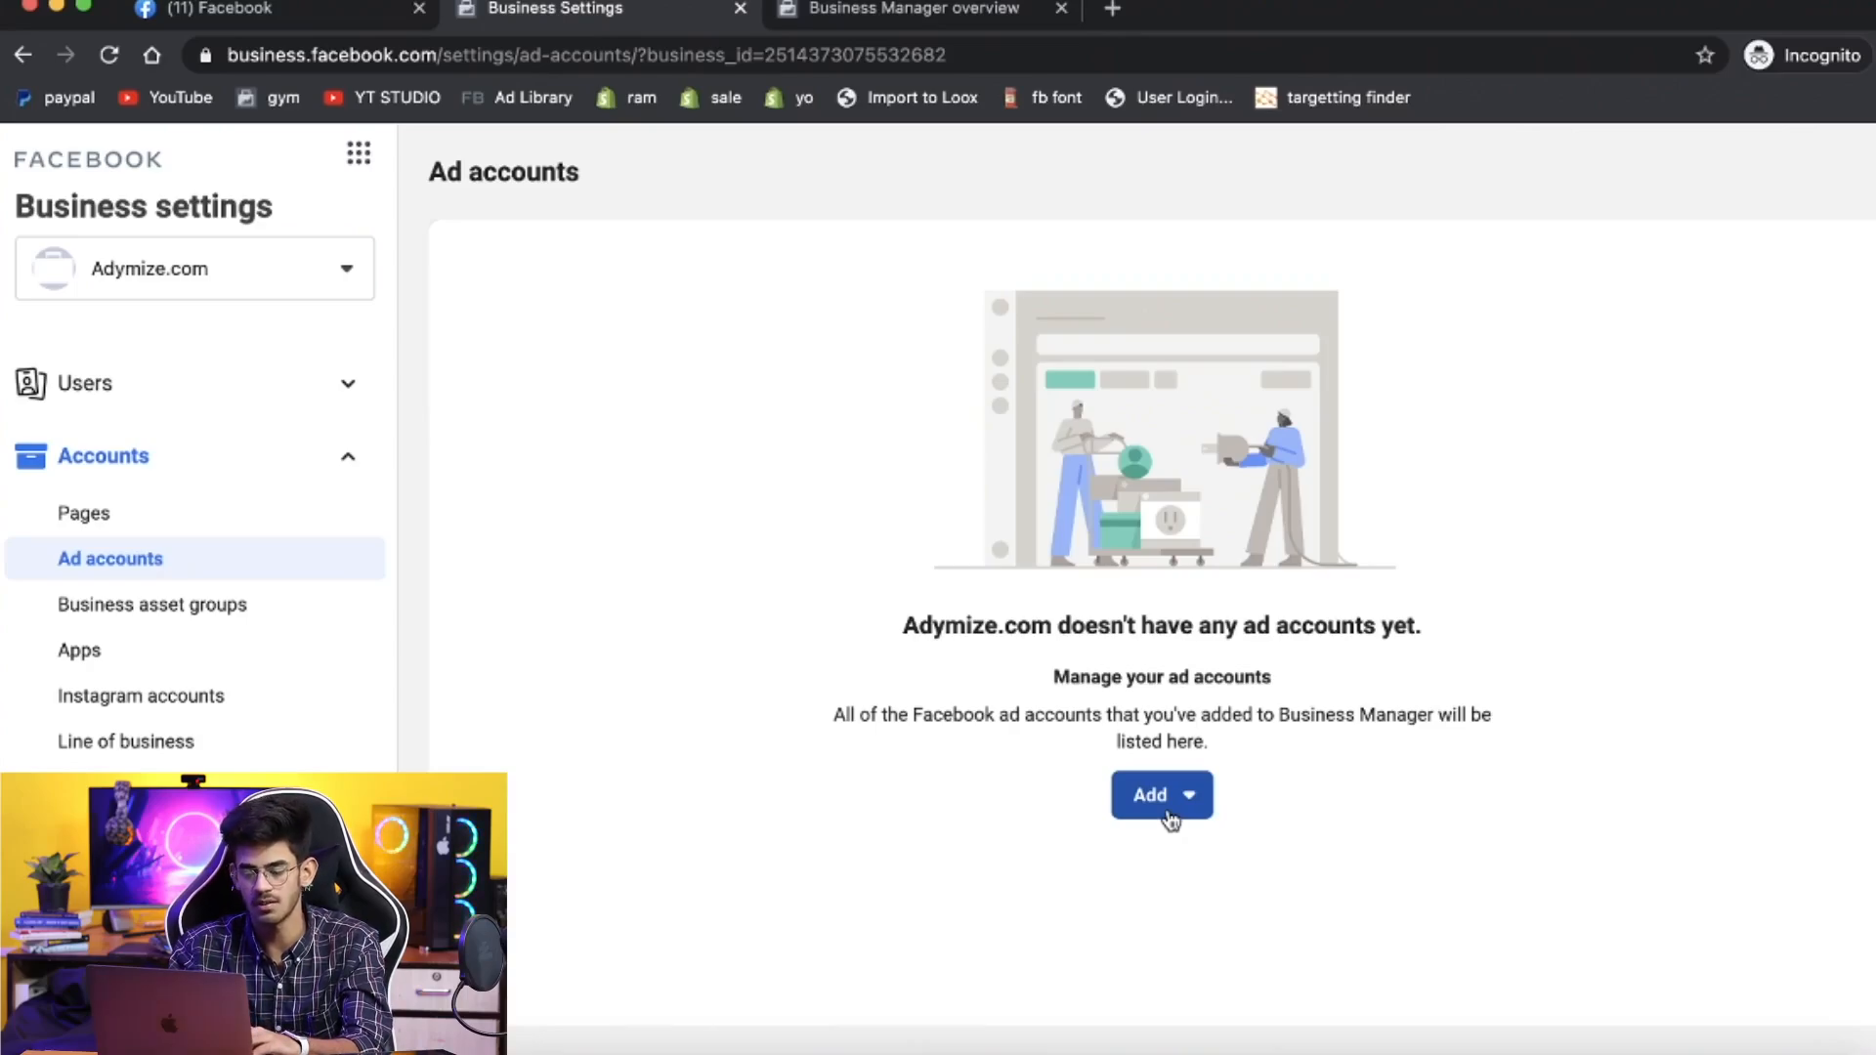
Choose 'Create a new ad account' from the Add menu to bring up its form.
{"action": "left_click", "coordinate": [1169, 814]}
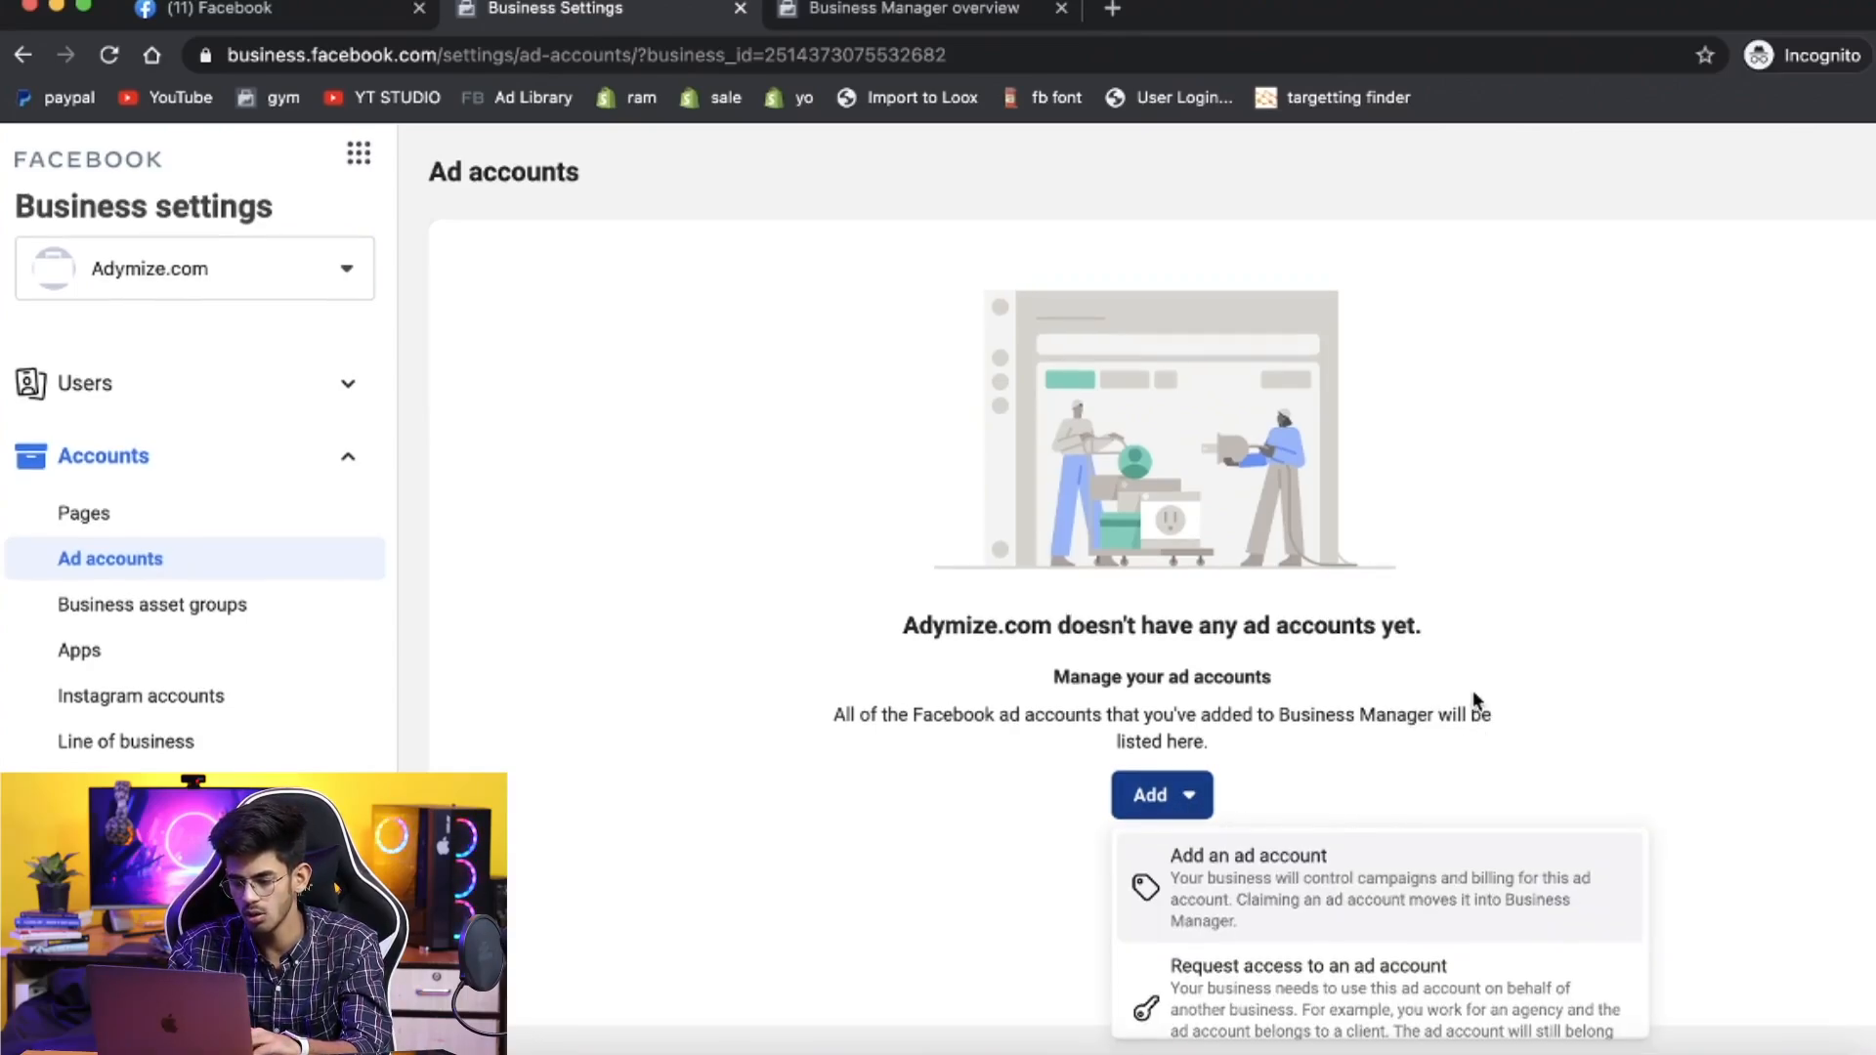
{"action": "scroll", "coordinate": [1172, 944], "scroll_direction": "down", "scroll_amount": 1}
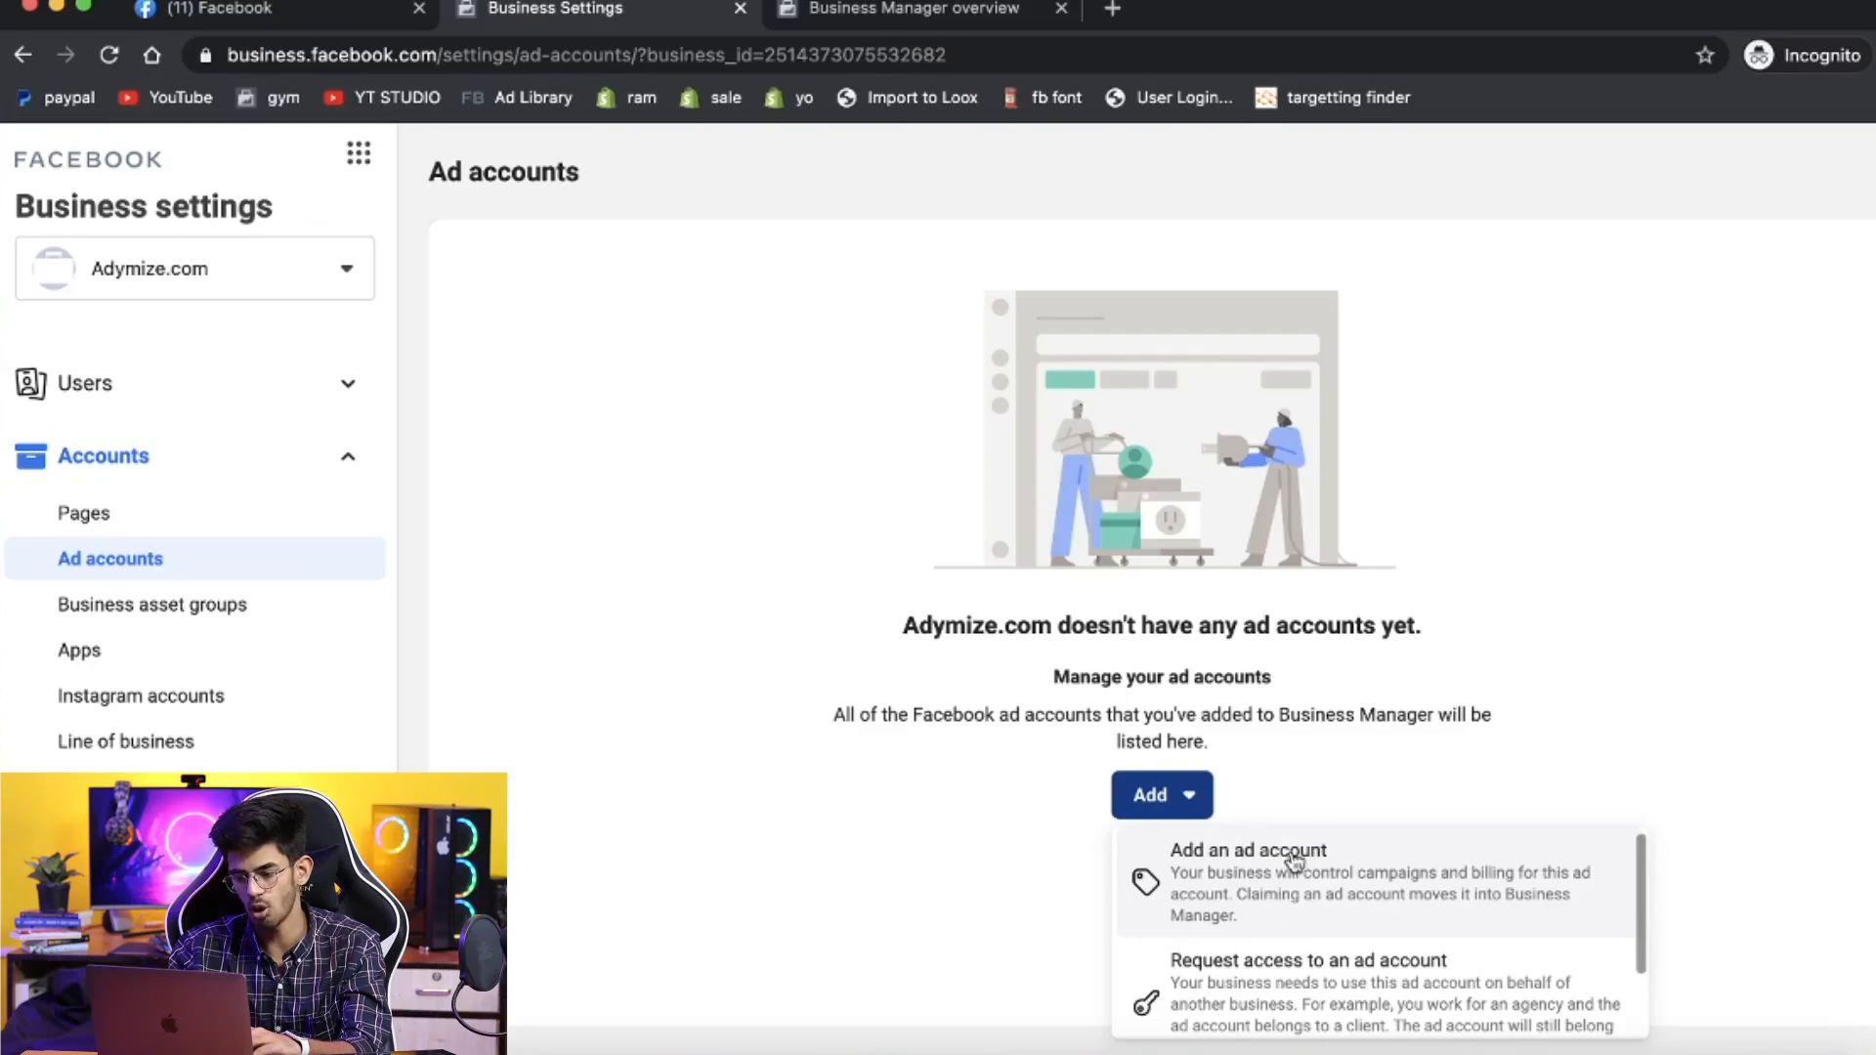
{"action": "scroll", "coordinate": [1299, 870], "scroll_direction": "down", "scroll_amount": 2}
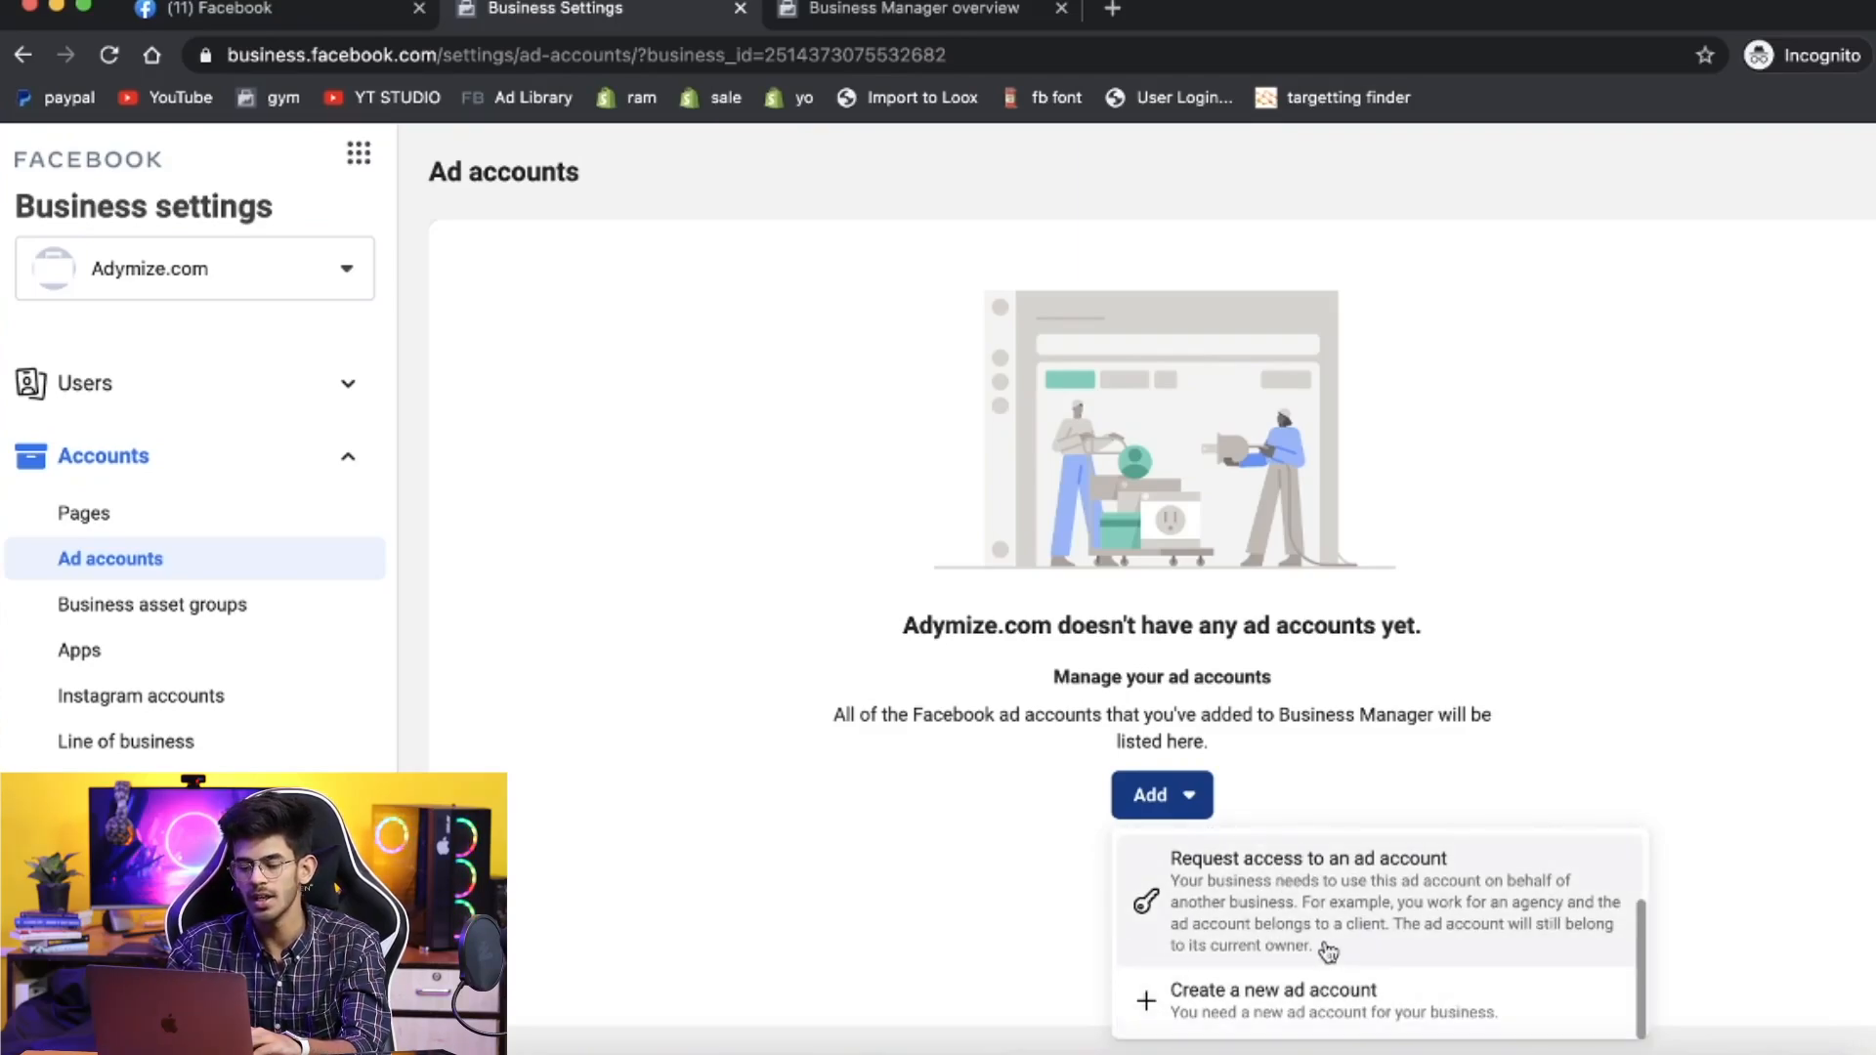
{"action": "scroll", "coordinate": [1277, 1004], "scroll_direction": "up", "scroll_amount": 2}
{"action": "scroll", "coordinate": [1275, 1006], "scroll_direction": "down", "scroll_amount": 2}
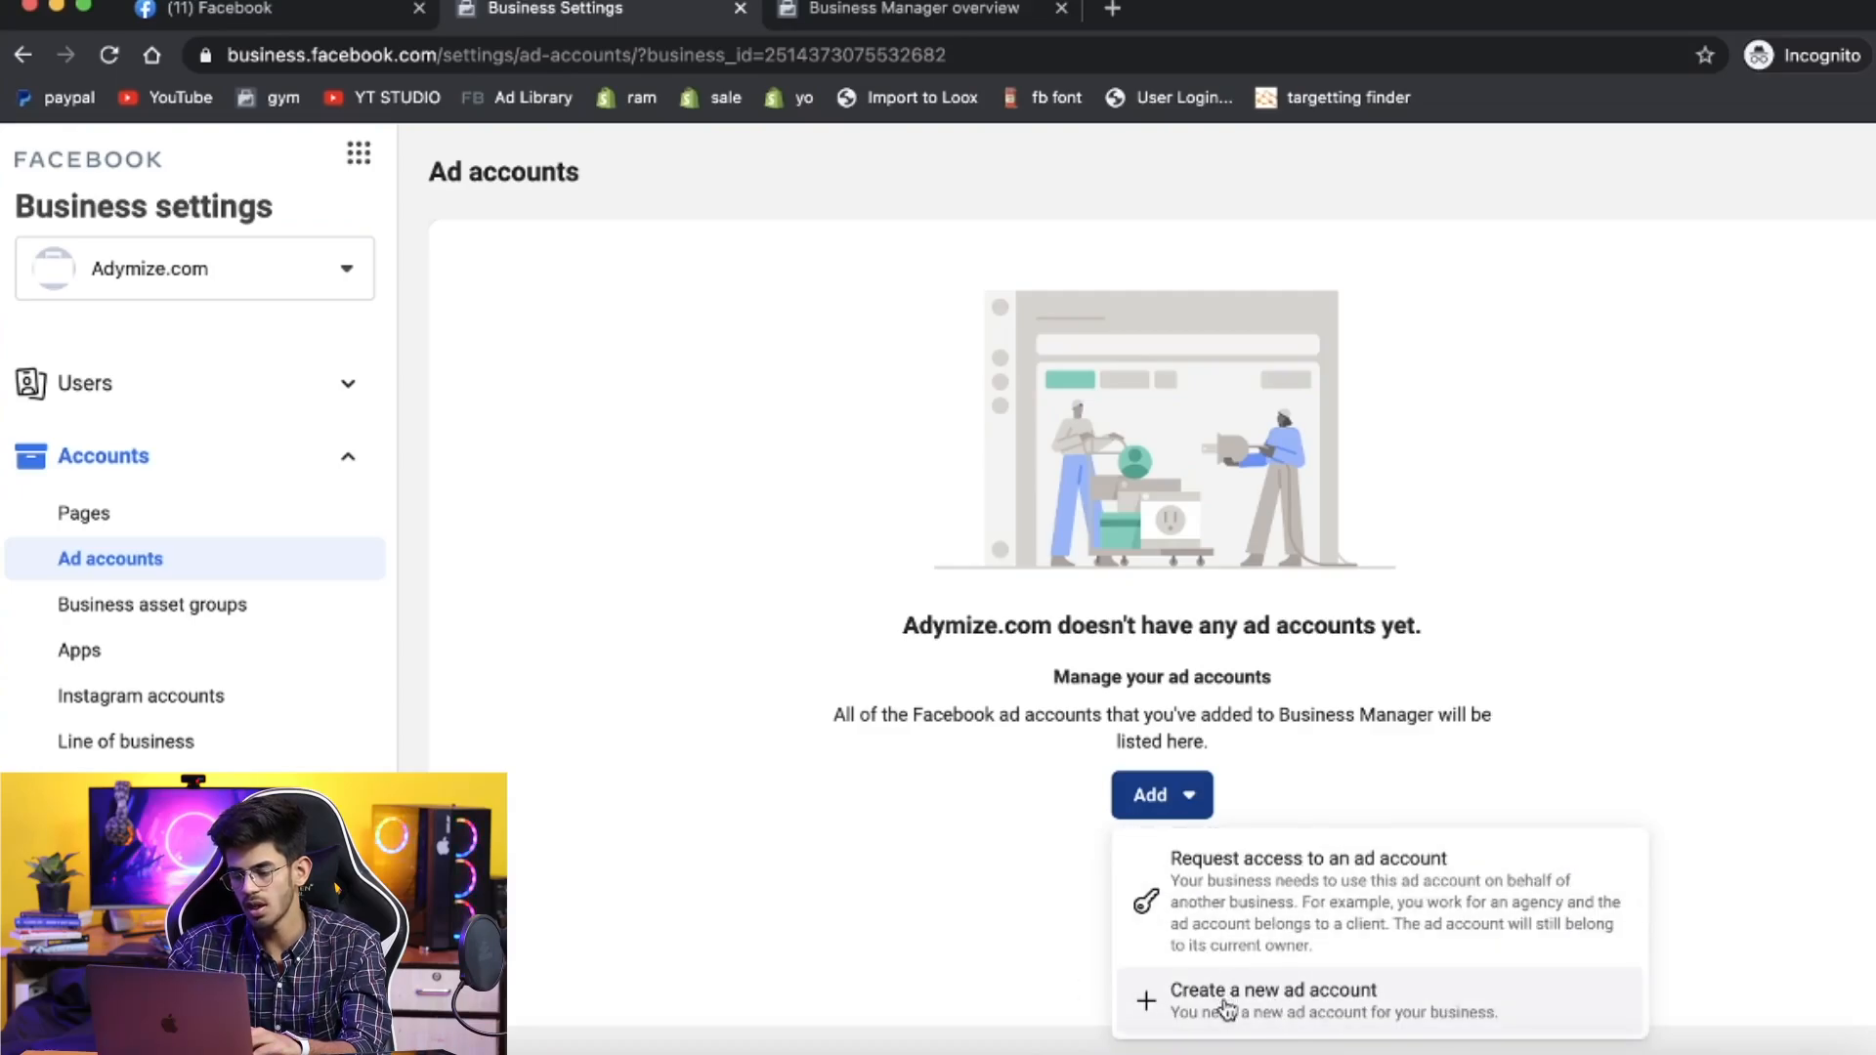
{"action": "left_click", "coordinate": [1225, 1006]}
{"action": "key", "text": "ctrl+Up"}
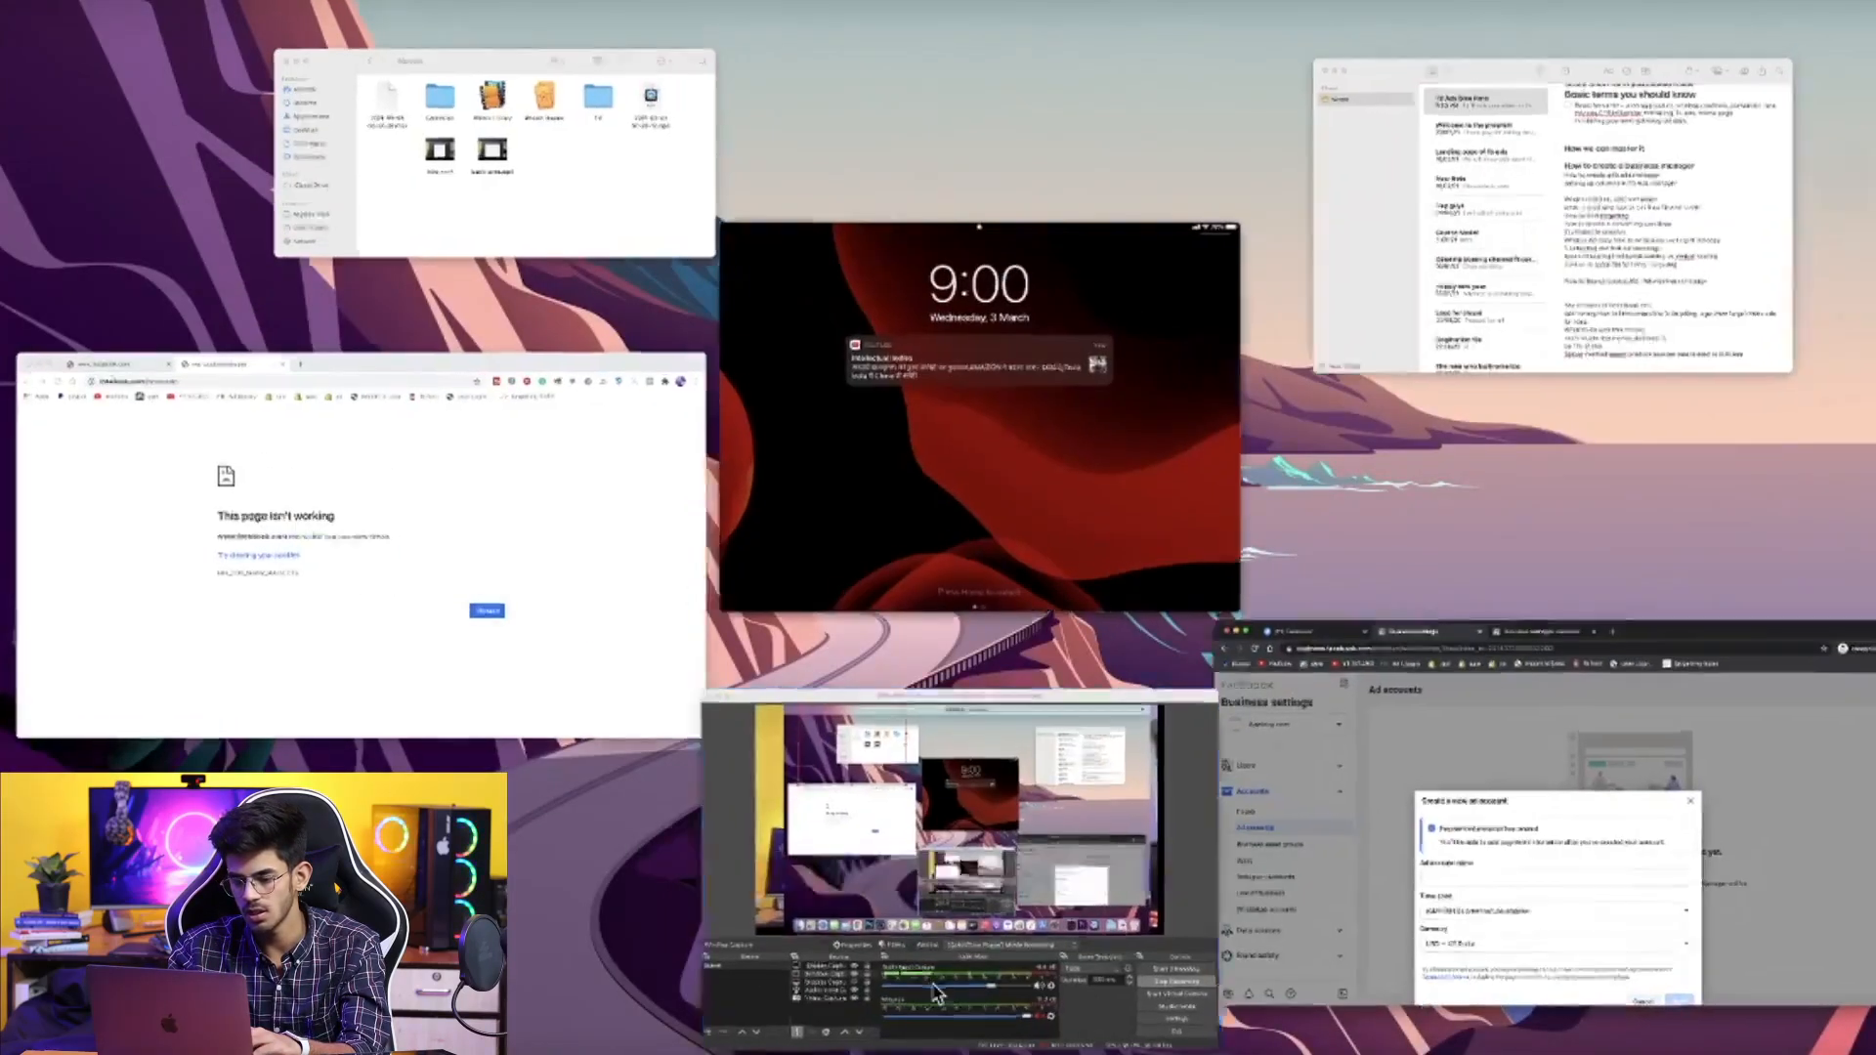
{"action": "left_click", "coordinate": [935, 993]}
{"action": "key", "text": "ctrl+Up"}
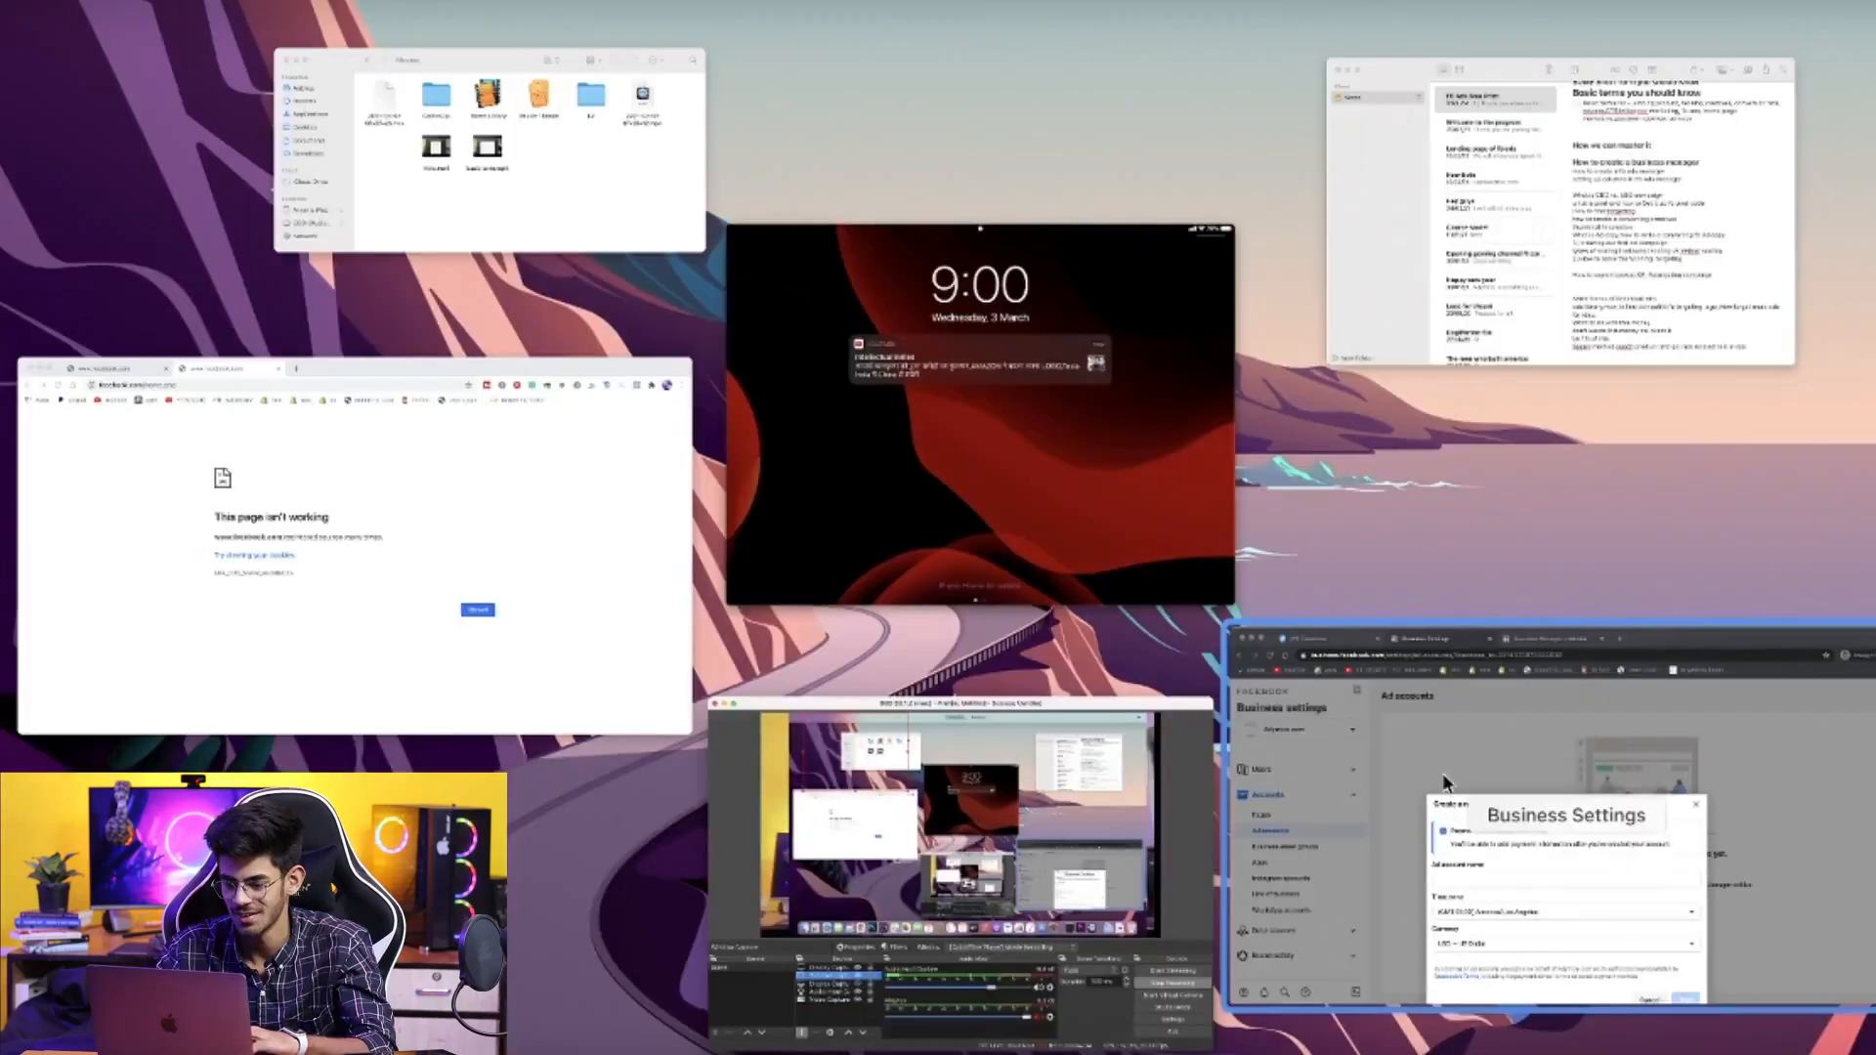
{"action": "left_click", "coordinate": [1439, 806]}
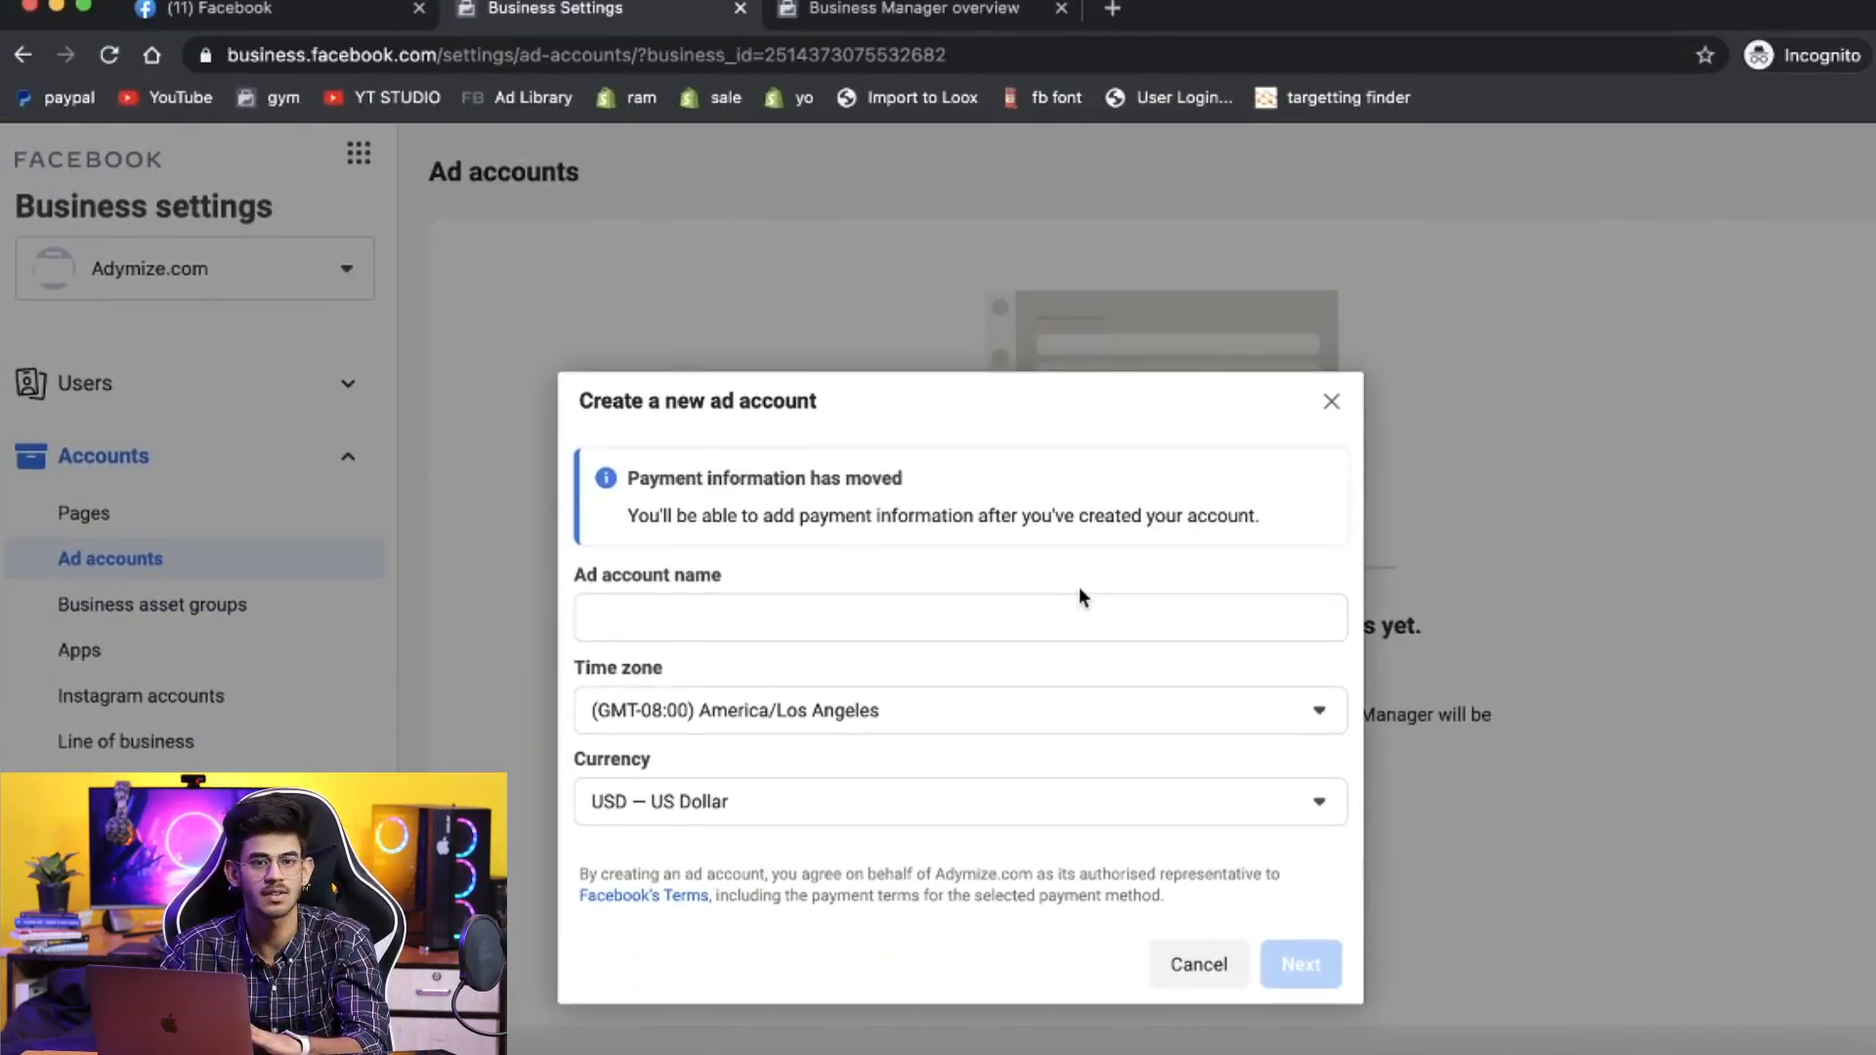
Enter 'Tech Optimizer' as the ad account name.
{"action": "left_click", "coordinate": [960, 618]}
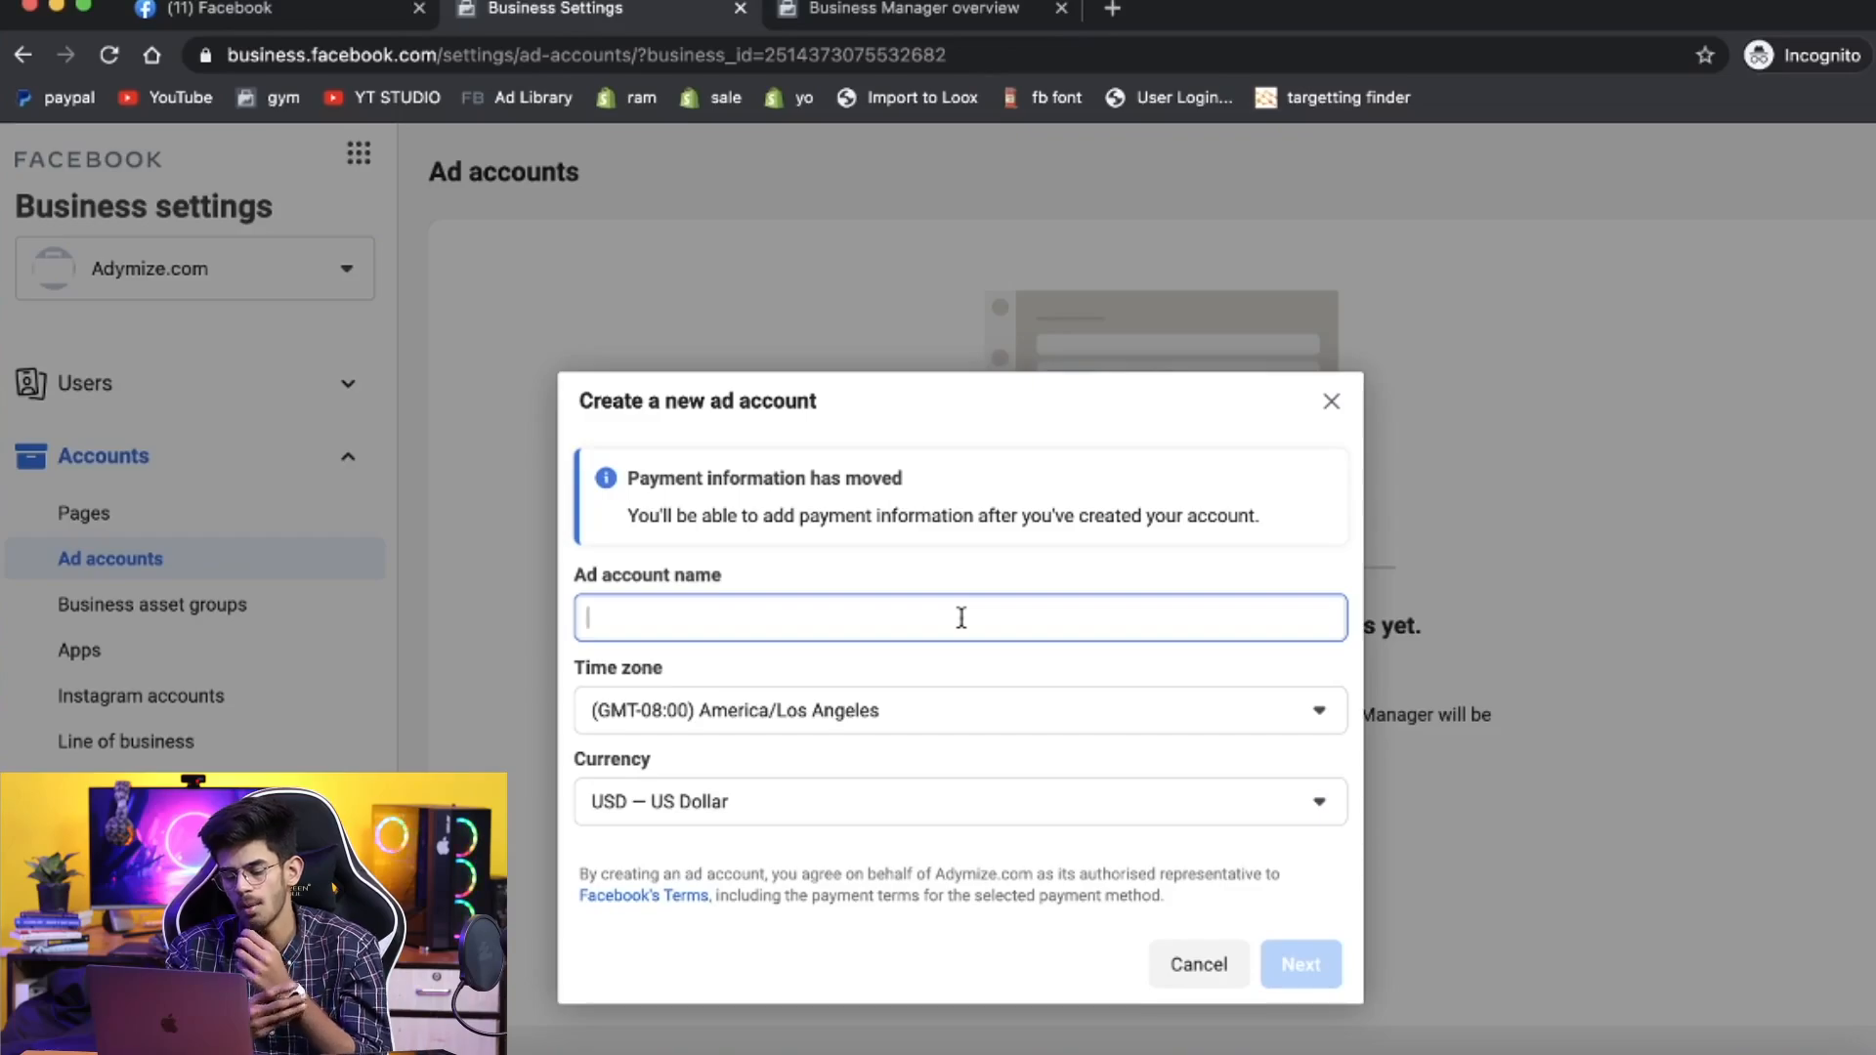
{"action": "type", "text": "Tec"}
{"action": "key", "text": "BackSpace"}
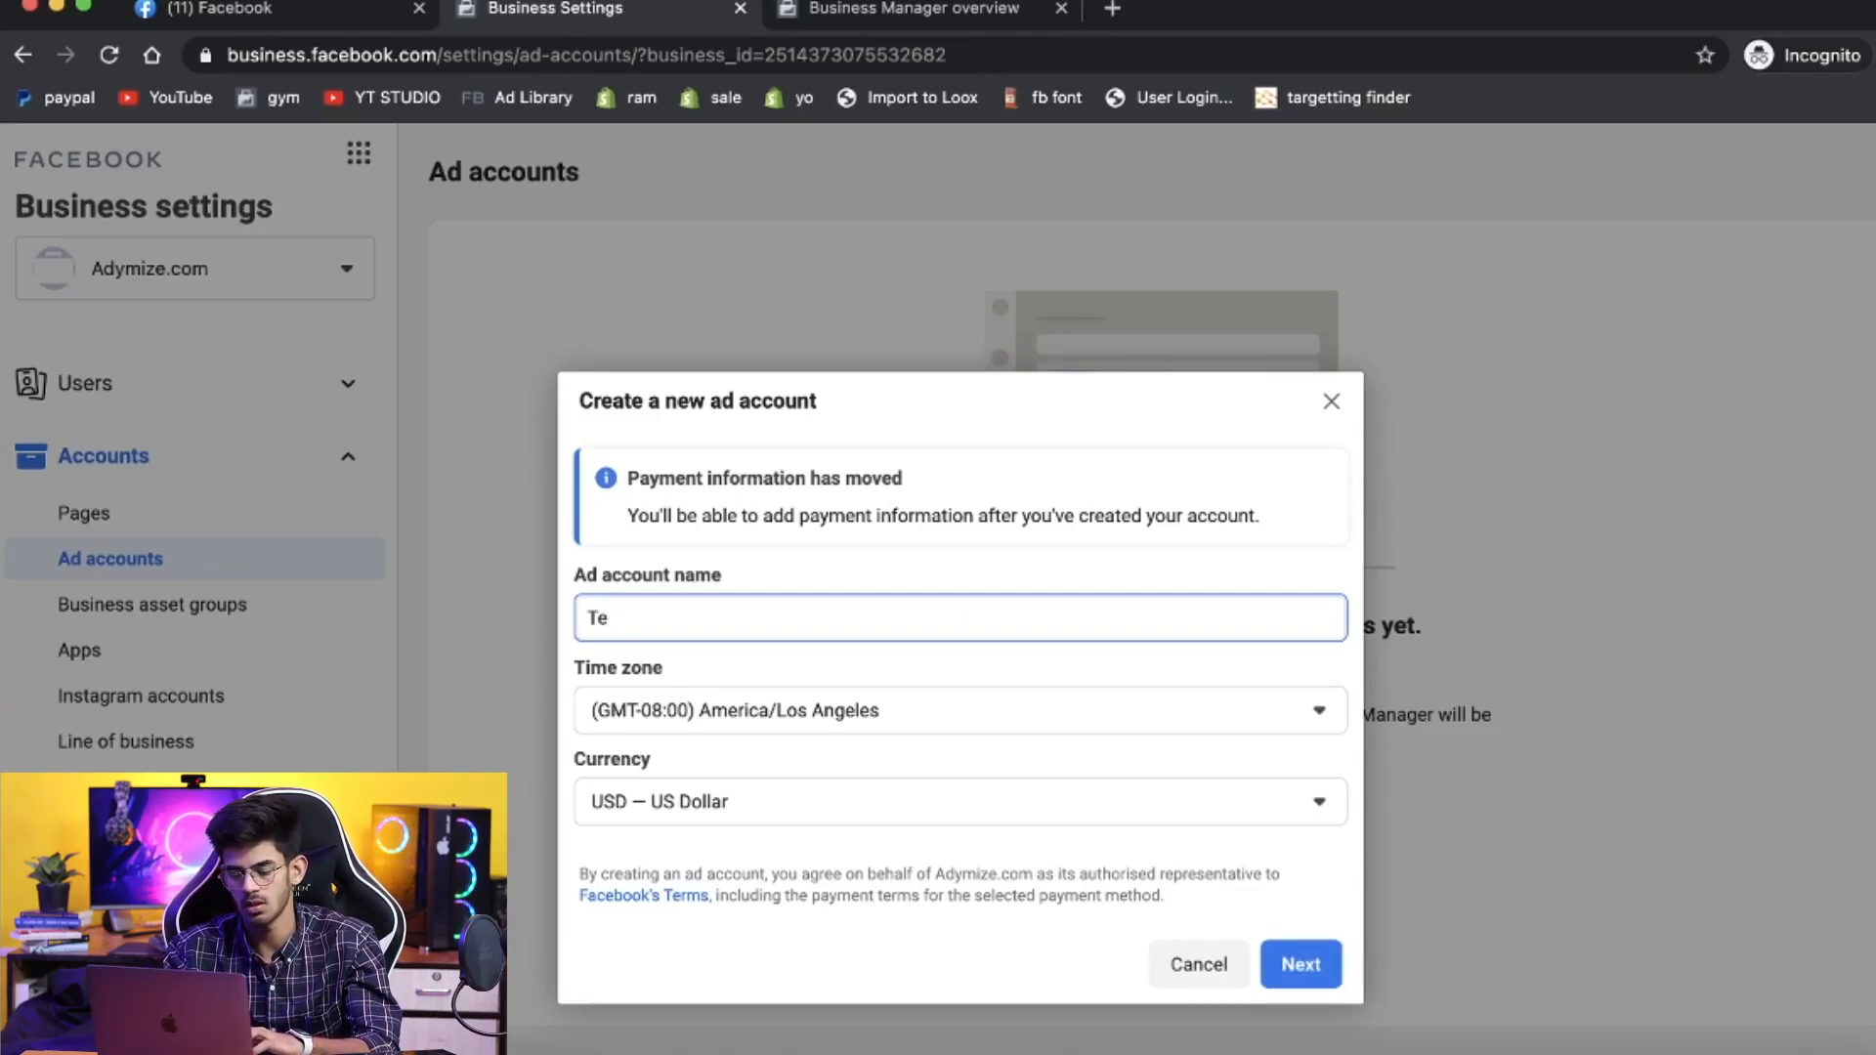
{"action": "type", "text": "ch Optii"}
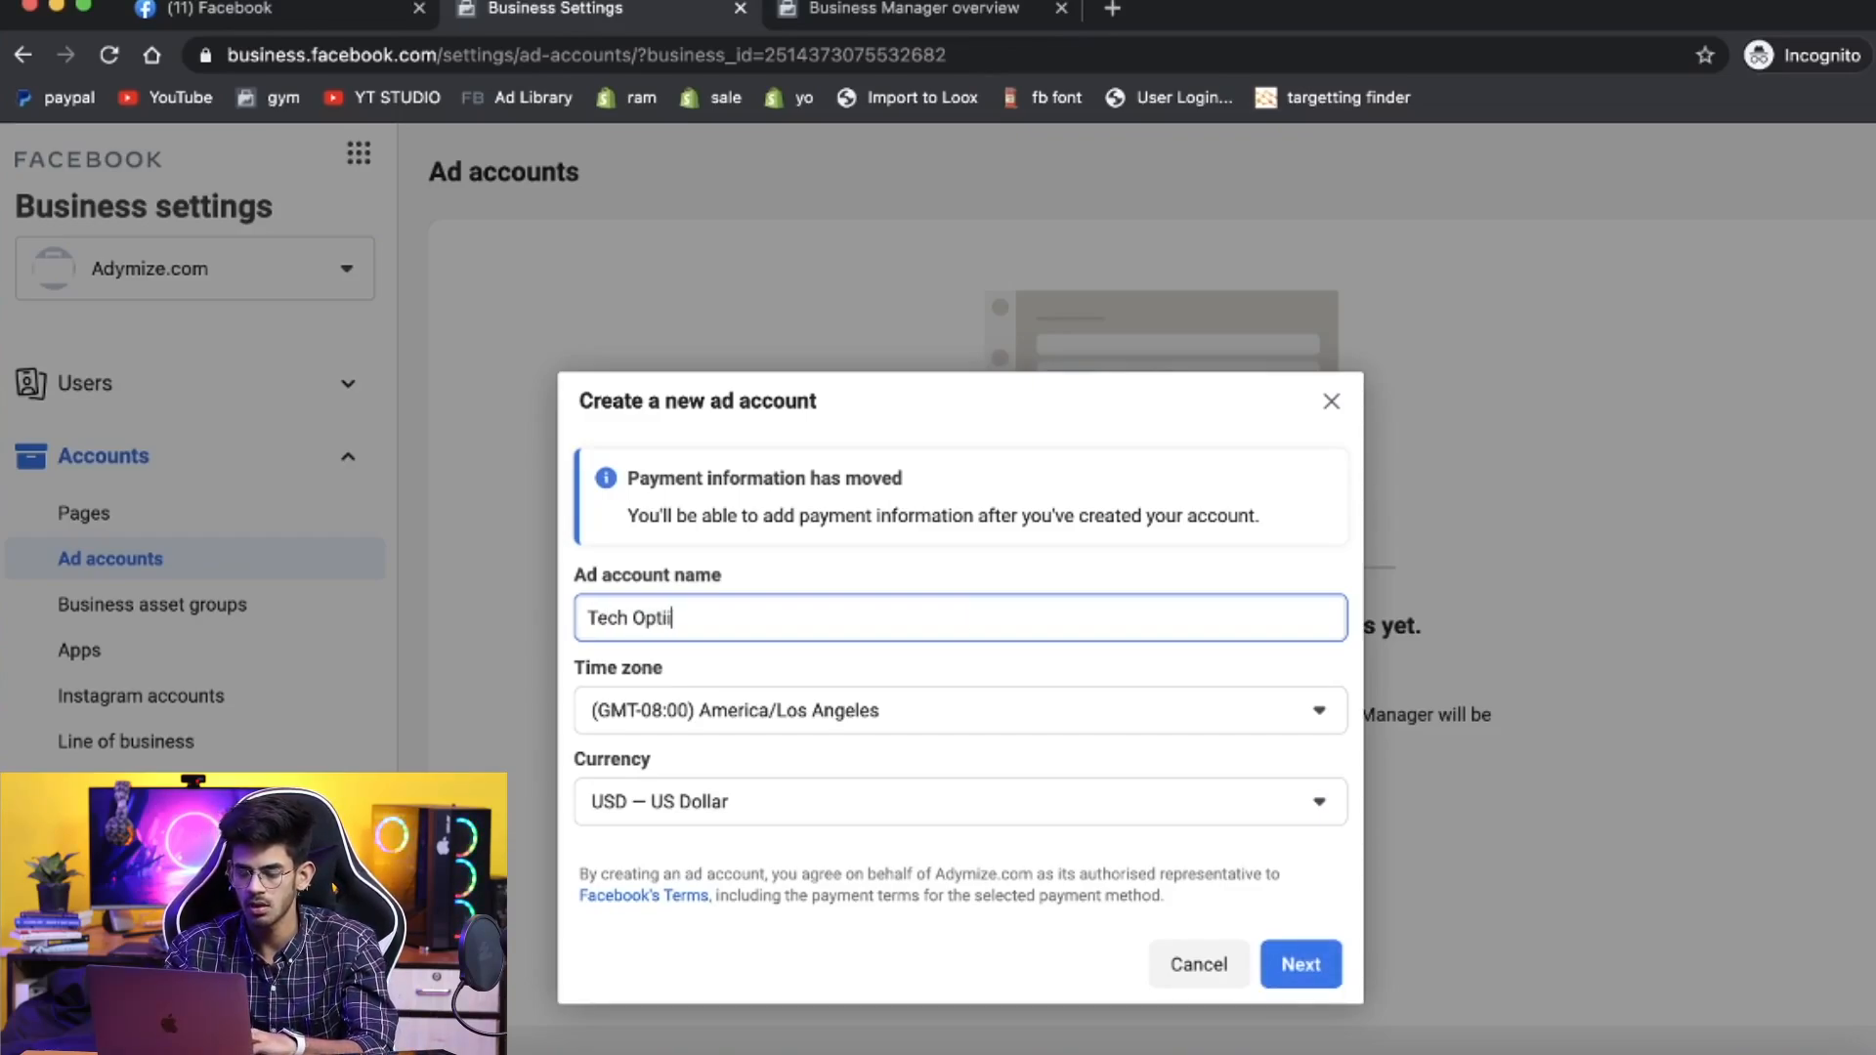
{"action": "key", "text": "BackSpace"}
{"action": "type", "text": "mizer"}
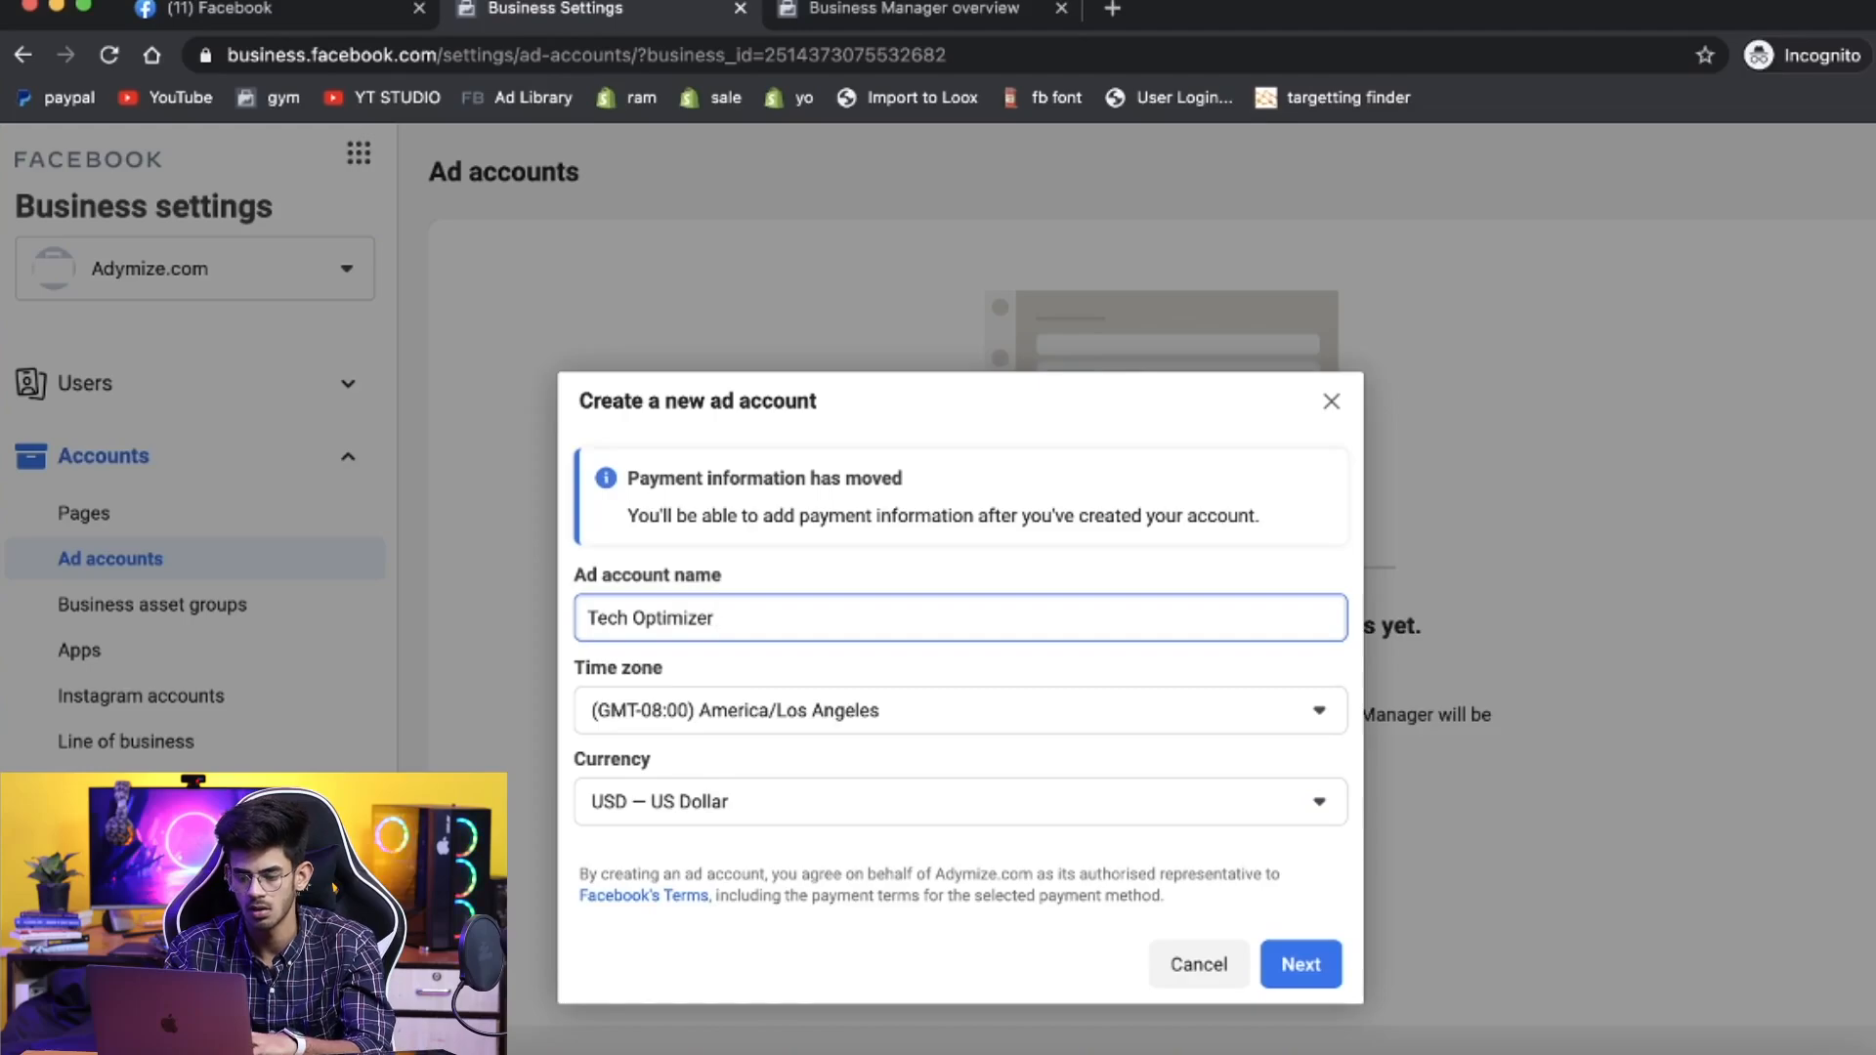
{"action": "left_click", "coordinate": [1004, 720]}
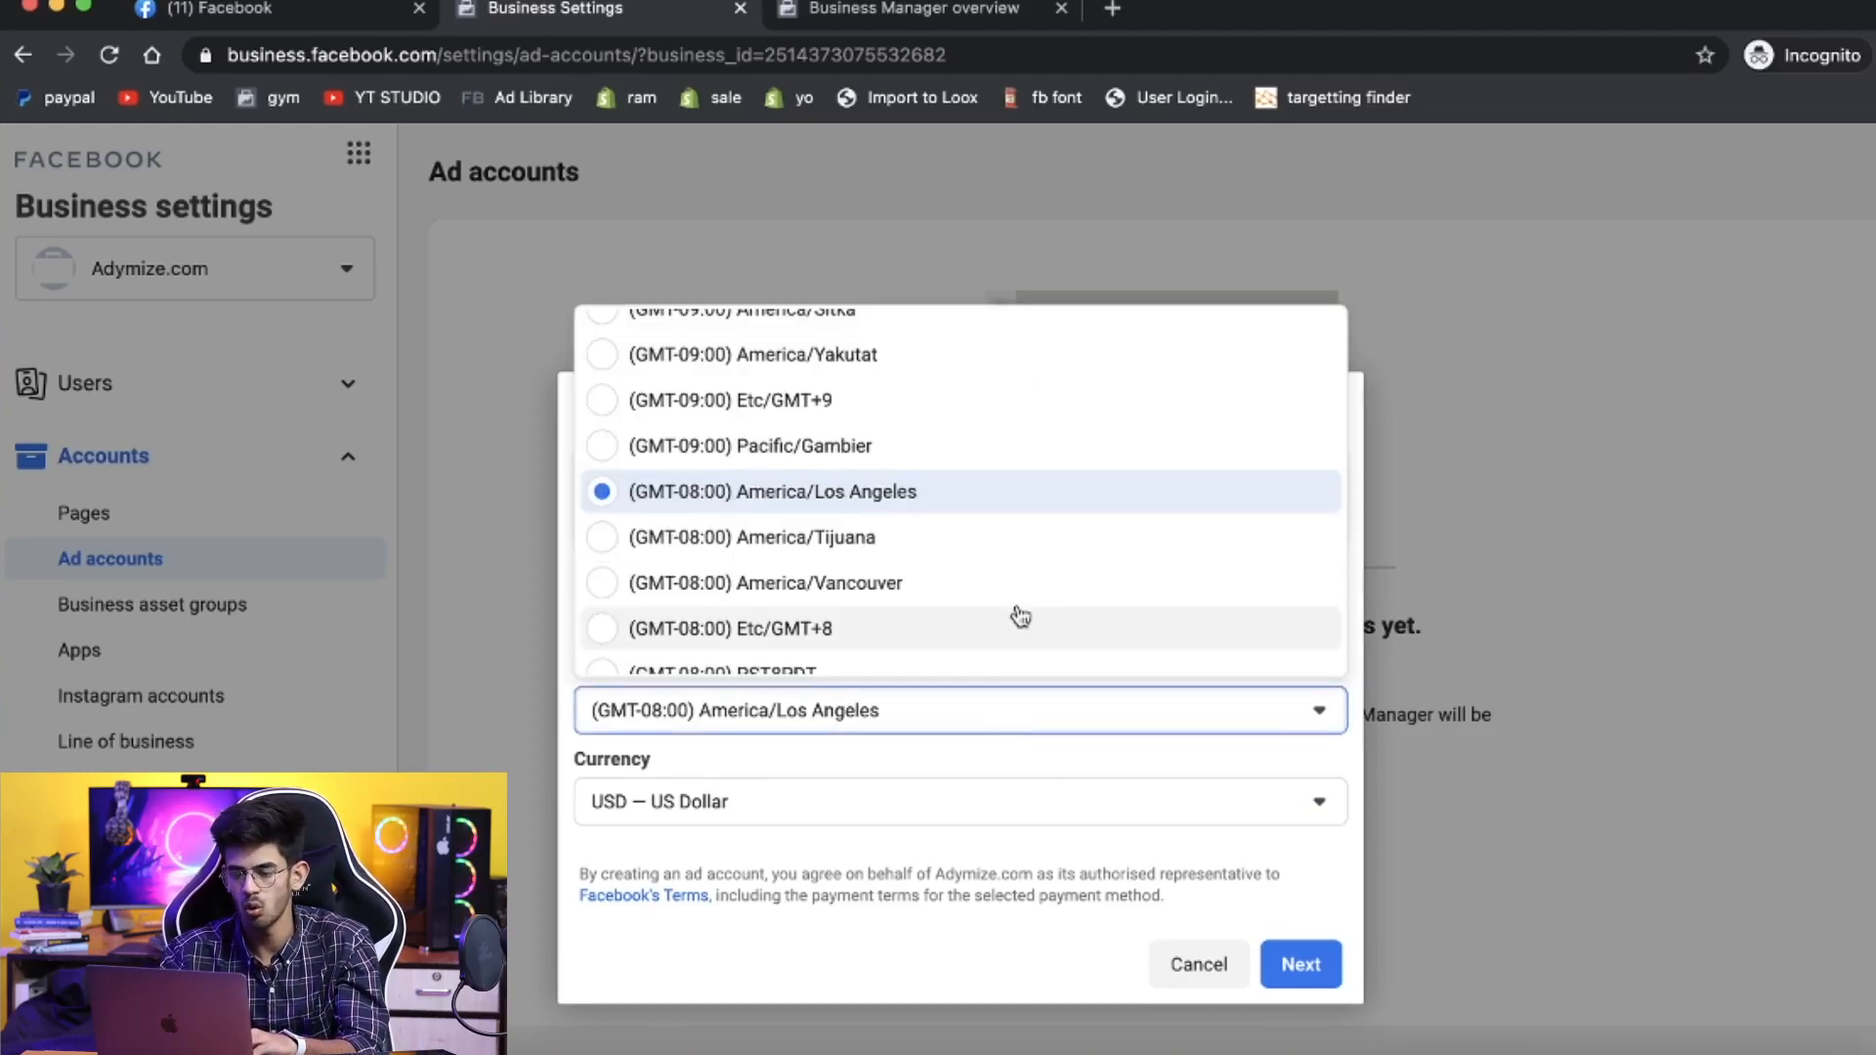
Select (GMT-05:00) EST from the time zone list.
{"action": "scroll", "coordinate": [1016, 605], "scroll_direction": "up", "scroll_amount": 1}
{"action": "scroll", "coordinate": [1022, 592], "scroll_direction": "up", "scroll_amount": 8}
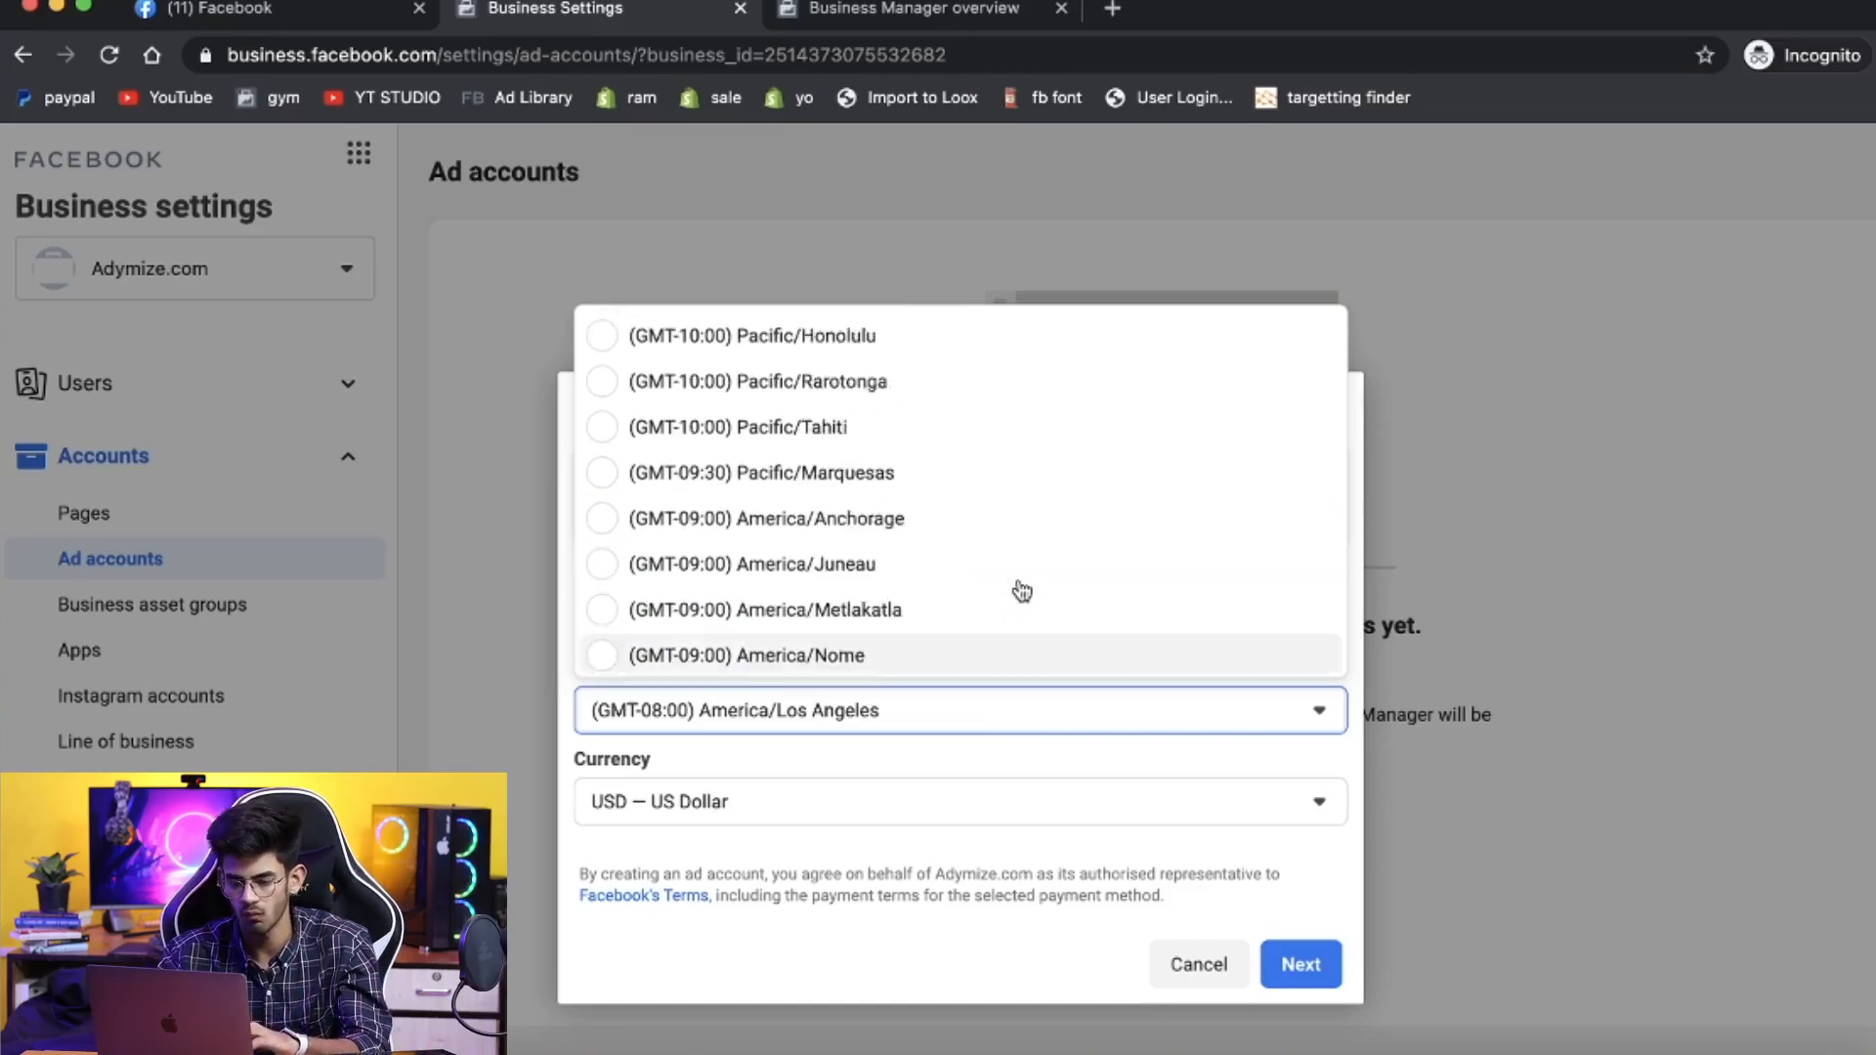
{"action": "scroll", "coordinate": [1021, 591], "scroll_direction": "down", "scroll_amount": 15}
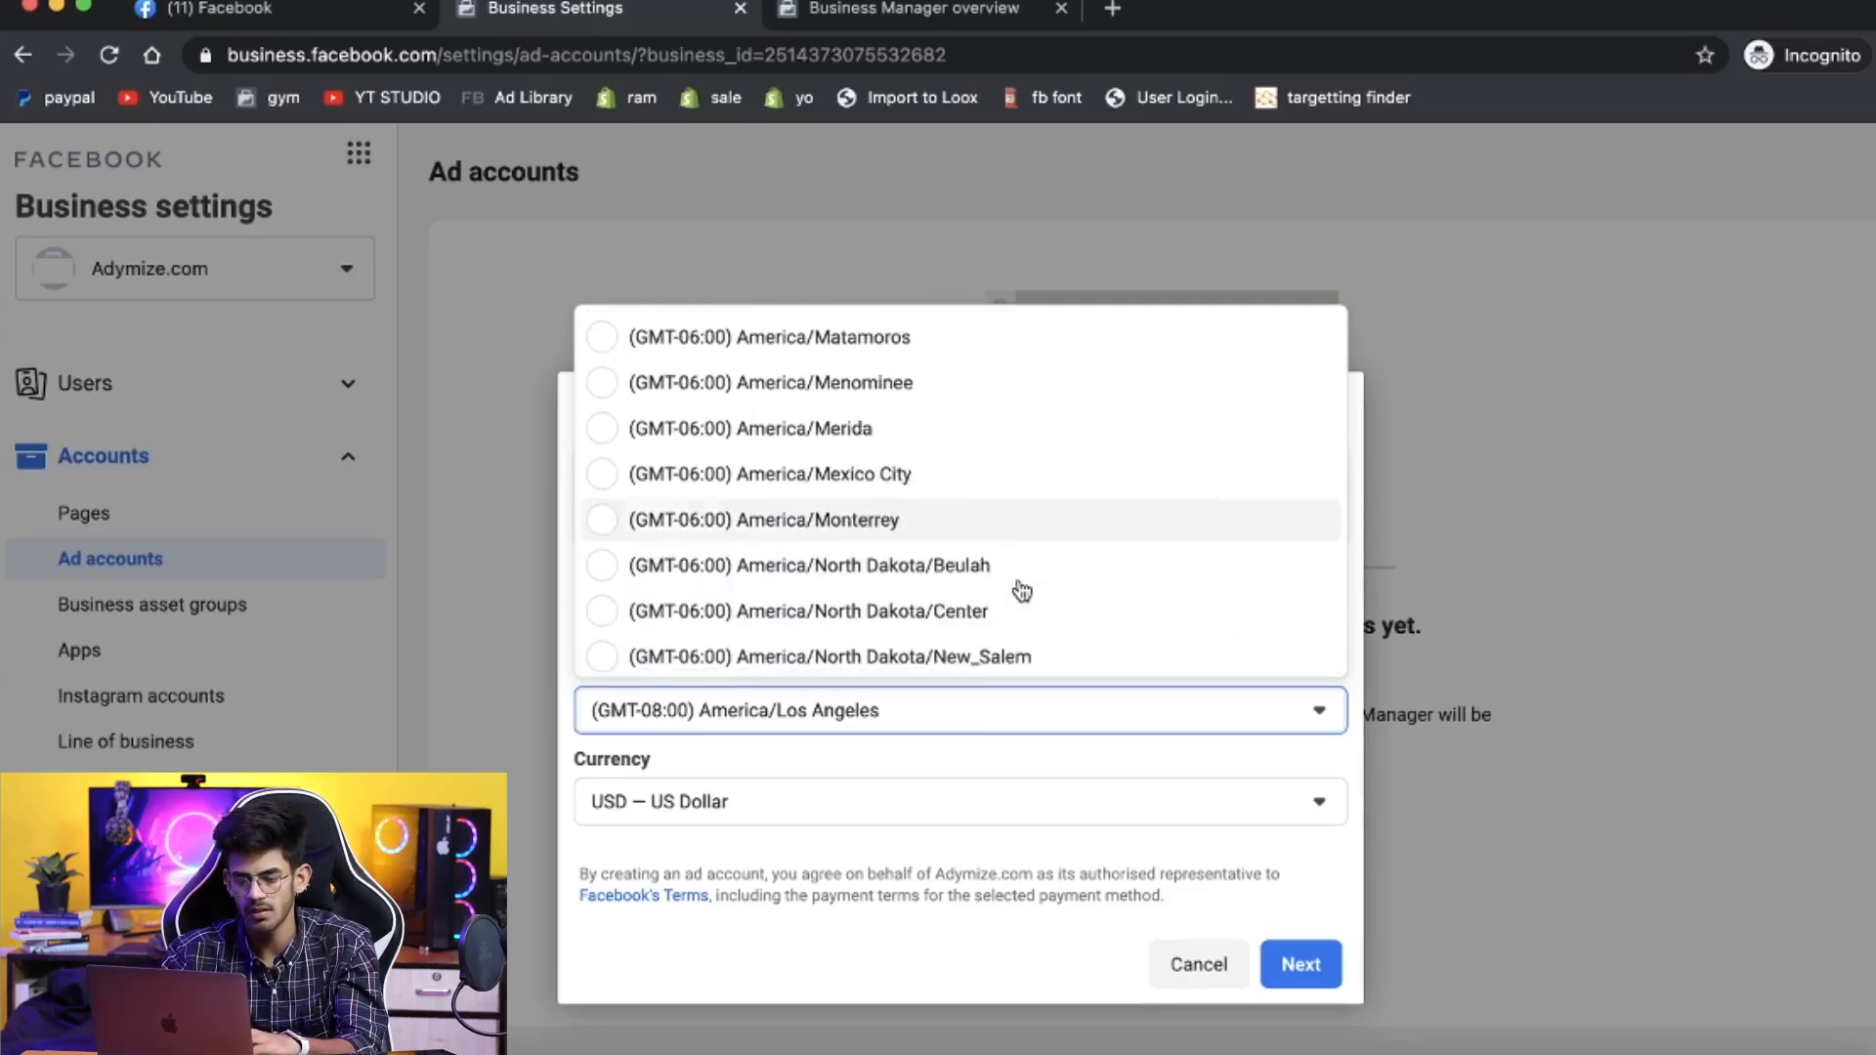
{"action": "scroll", "coordinate": [1021, 591], "scroll_direction": "down", "scroll_amount": 10}
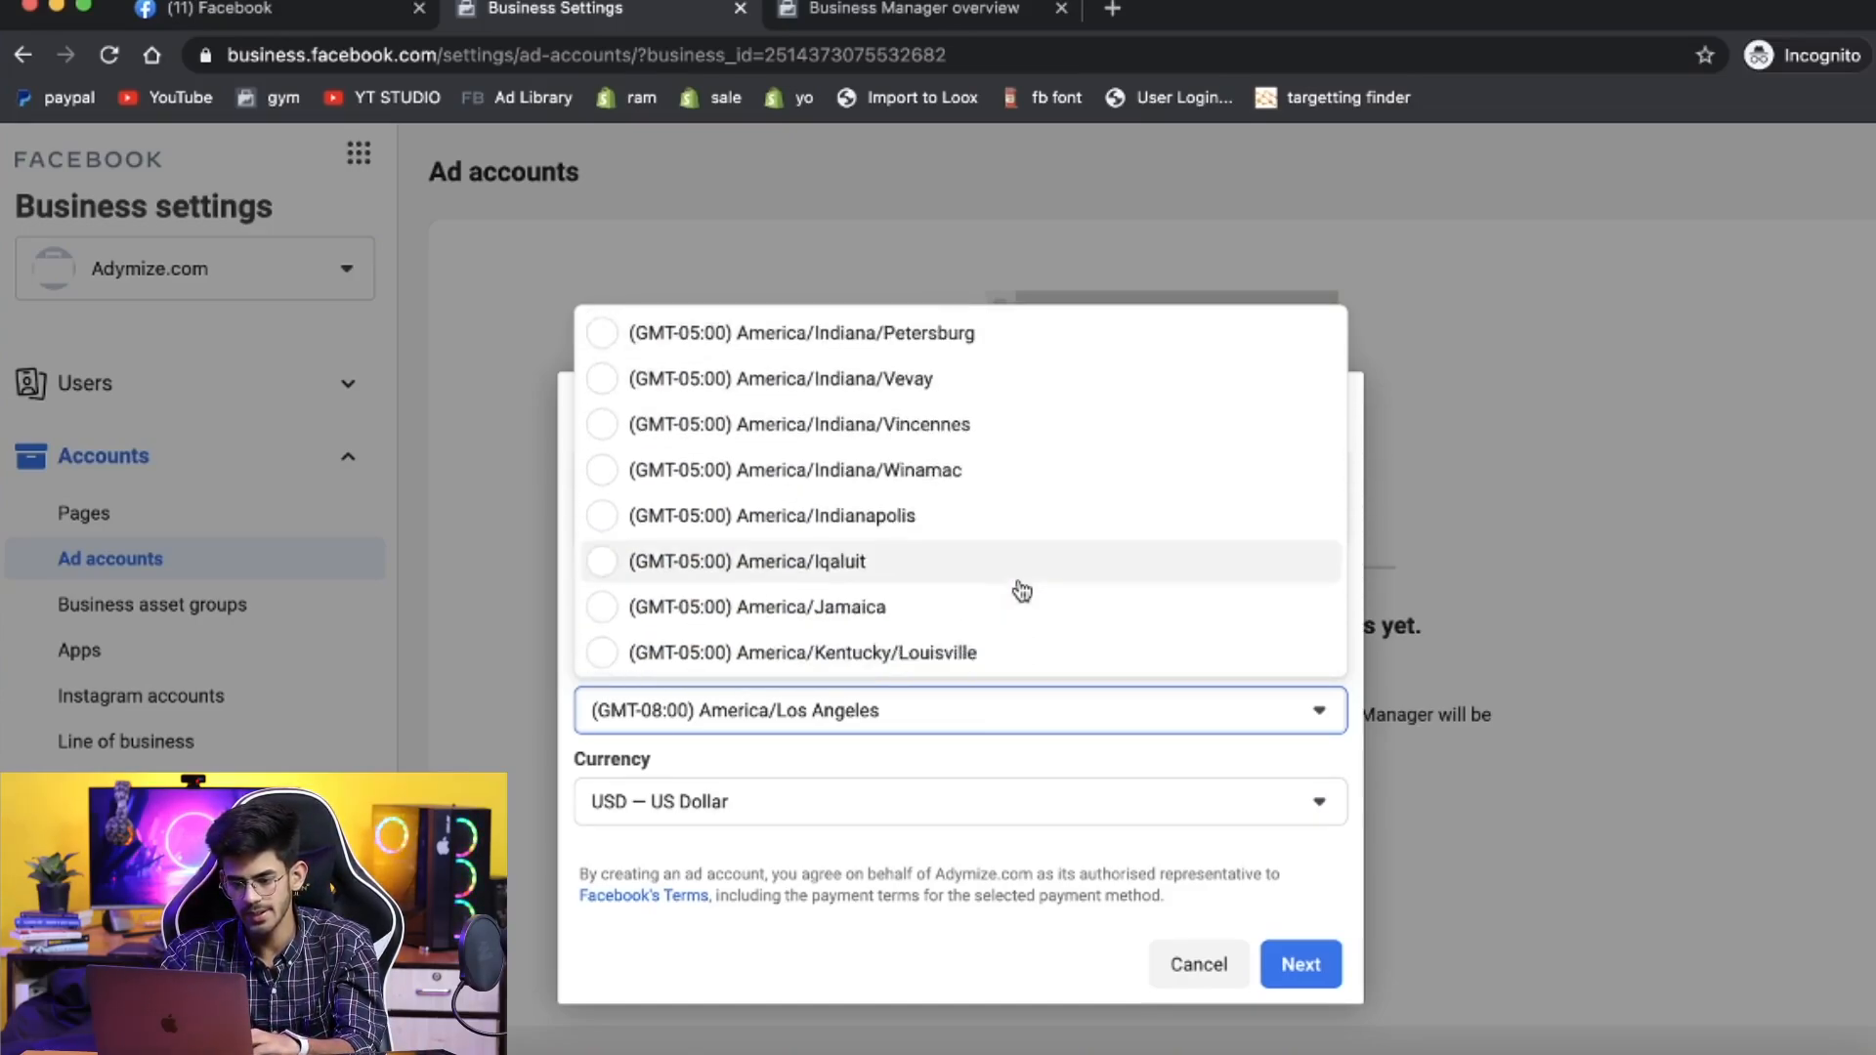
{"action": "scroll", "coordinate": [1021, 592], "scroll_direction": "down", "scroll_amount": 6}
{"action": "scroll", "coordinate": [1021, 591], "scroll_direction": "up", "scroll_amount": 2}
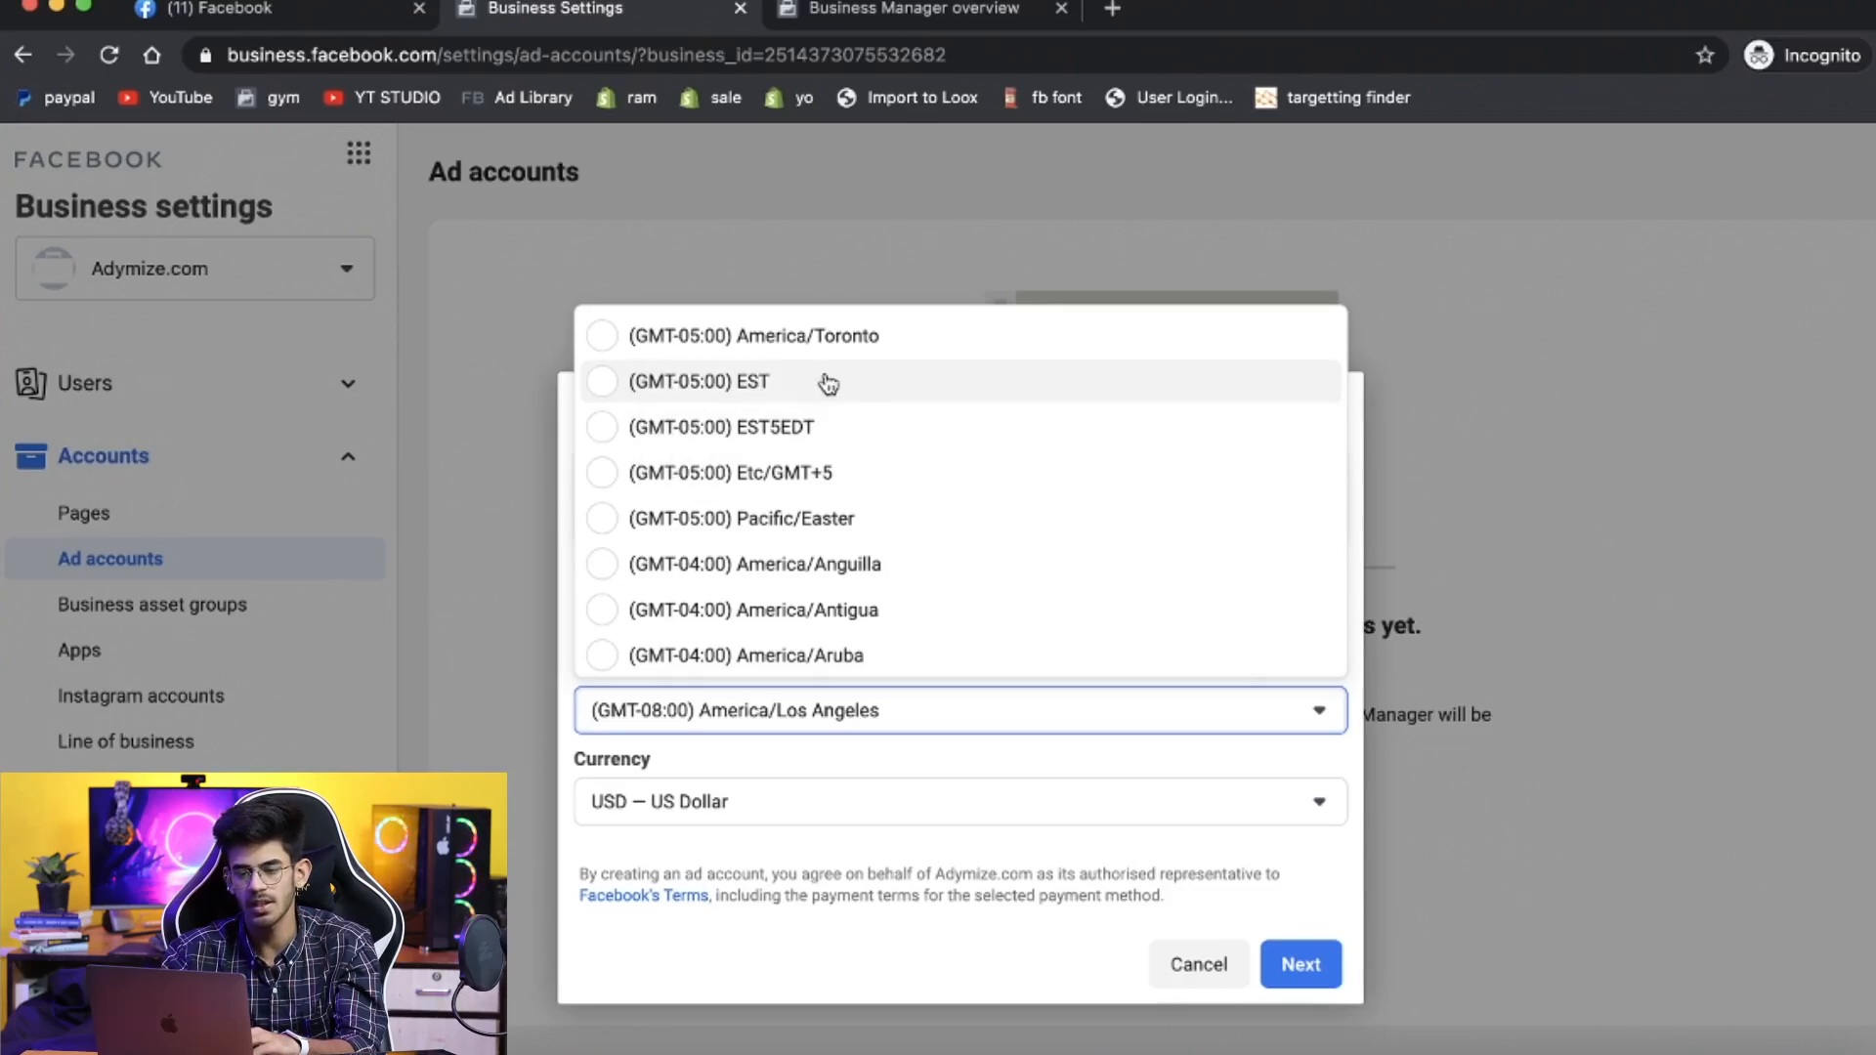
{"action": "left_click", "coordinate": [778, 387]}
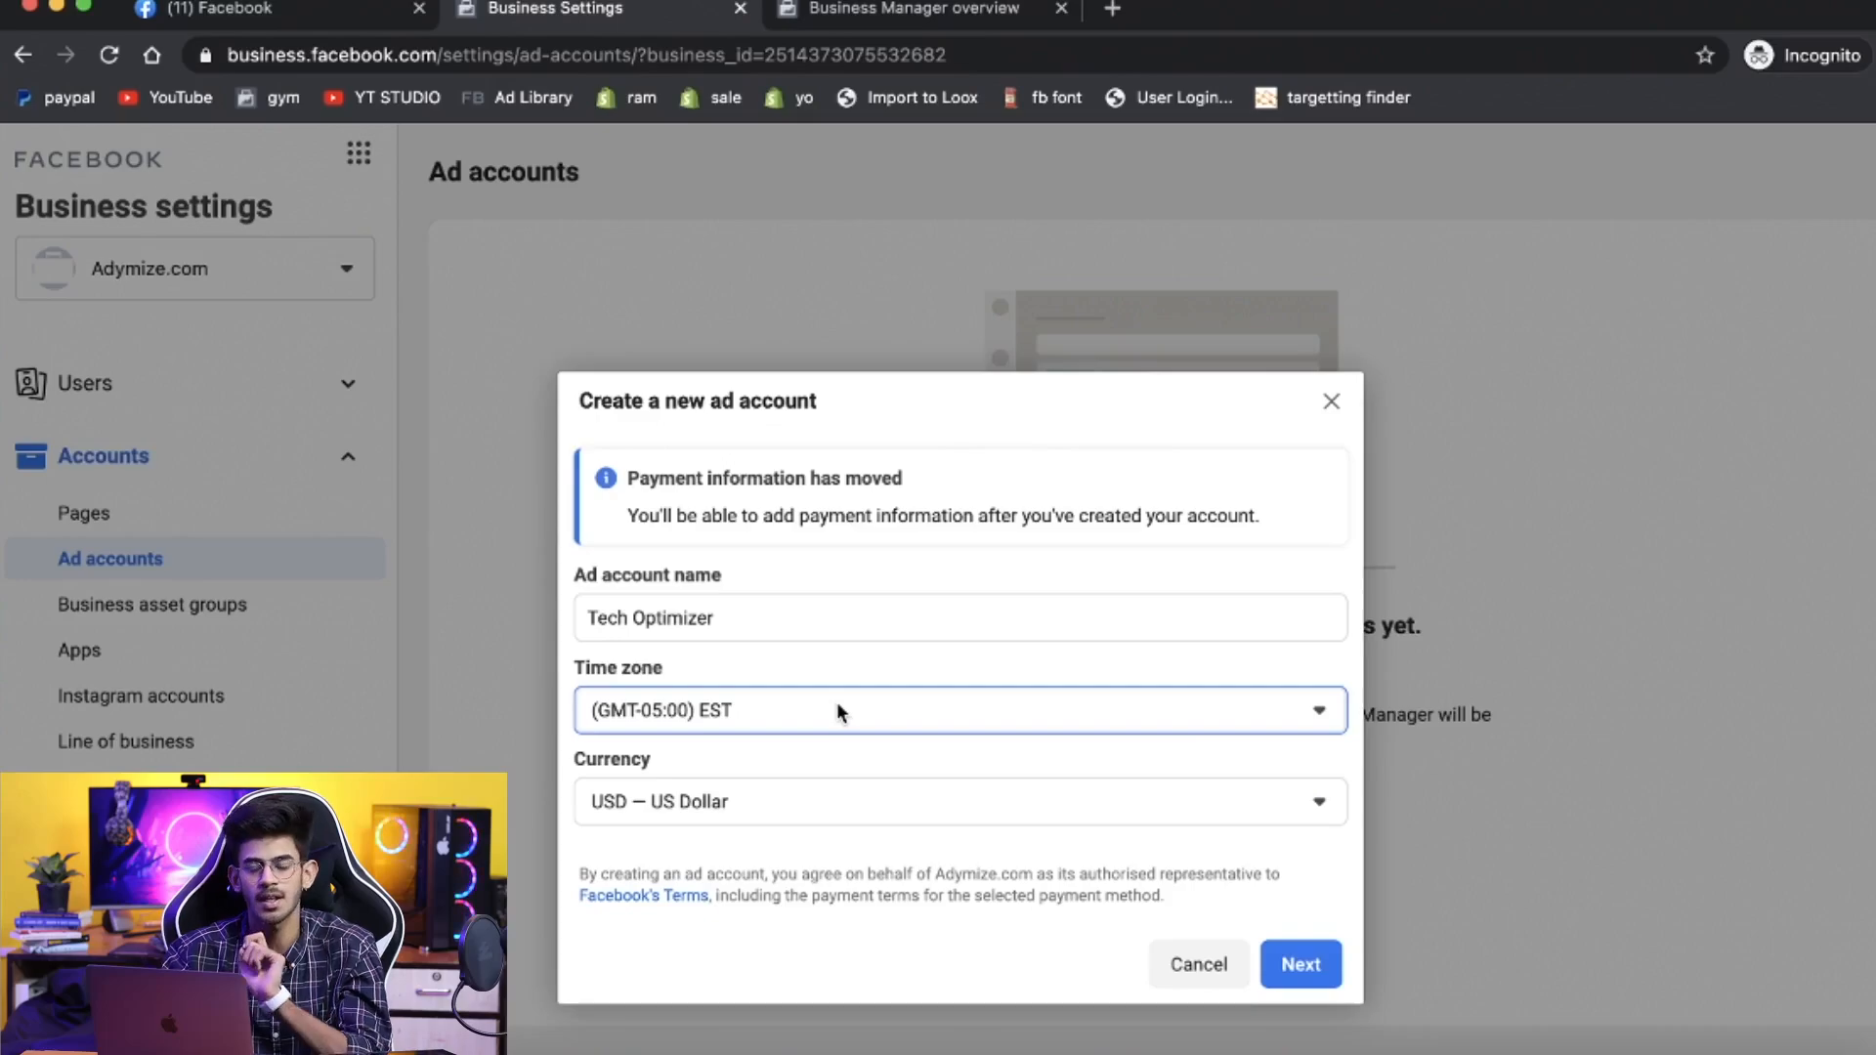
Recheck the time zone list and close it with EST still selected.
{"action": "left_click", "coordinate": [745, 708]}
{"action": "scroll", "coordinate": [742, 635], "scroll_direction": "down", "scroll_amount": 10}
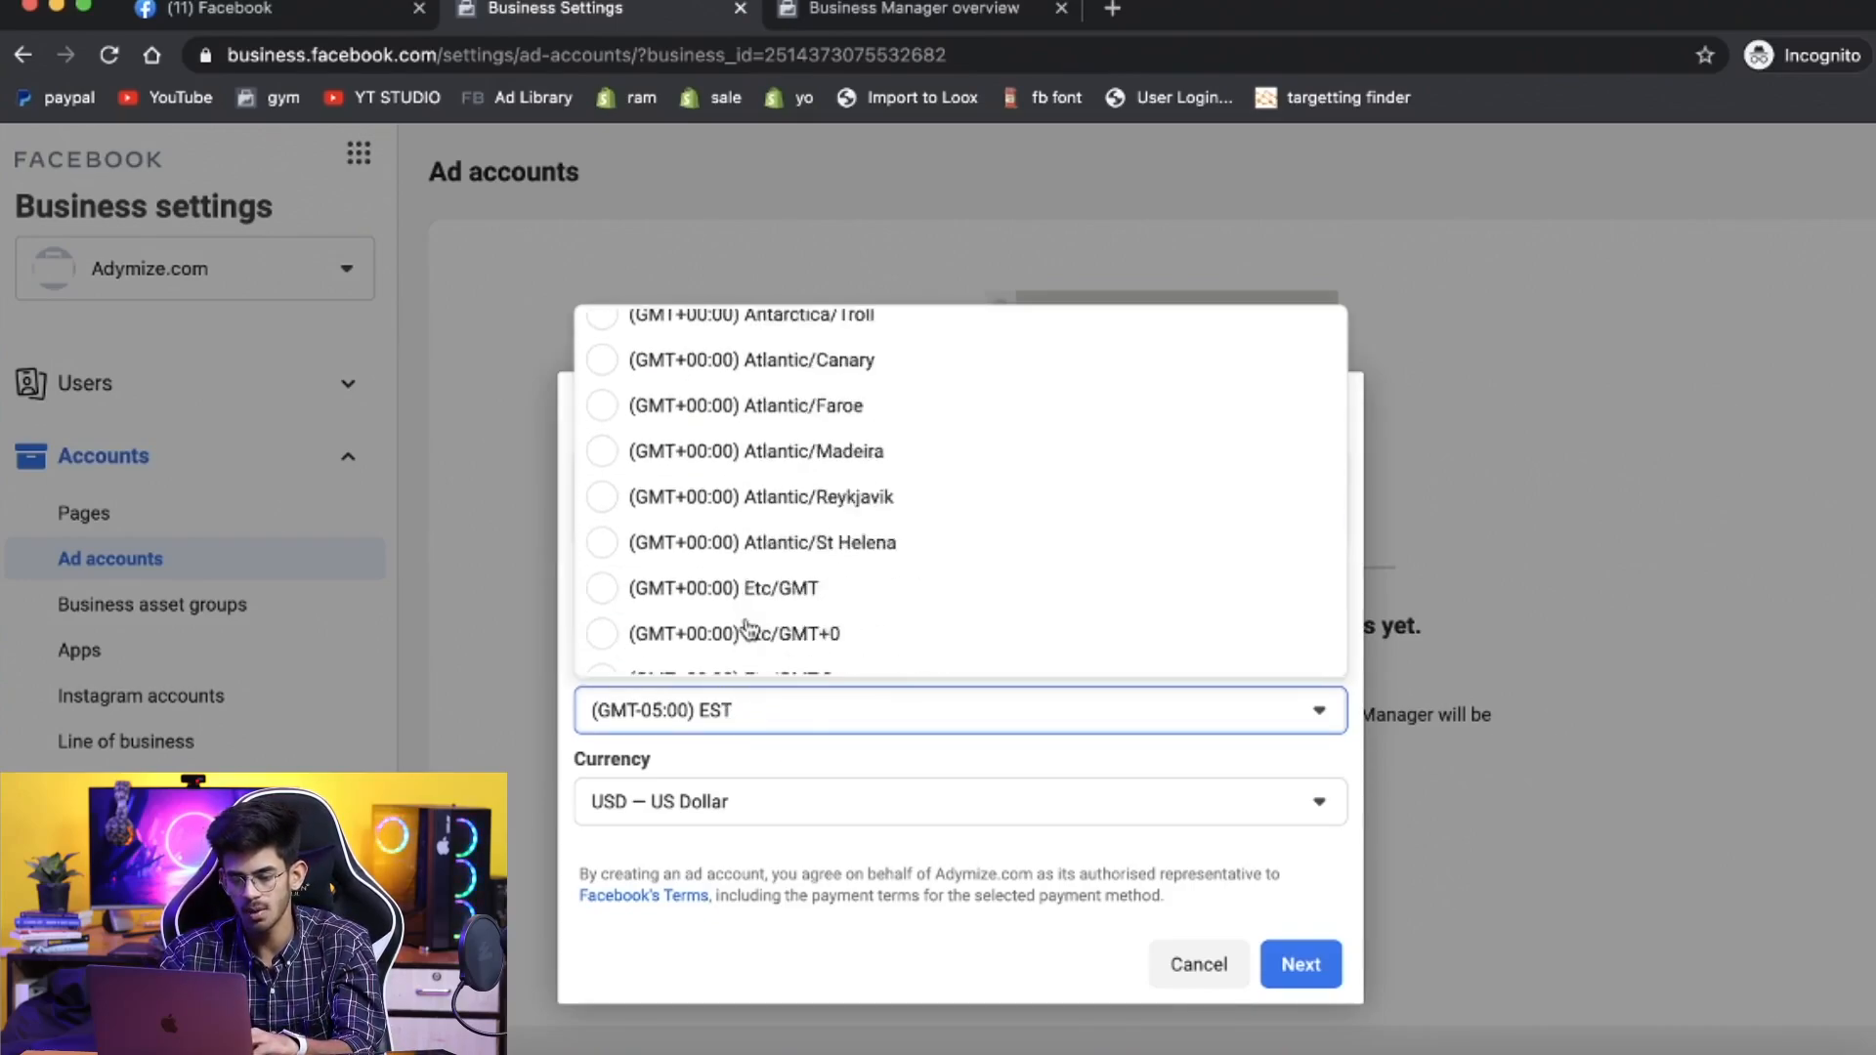
{"action": "scroll", "coordinate": [748, 628], "scroll_direction": "down", "scroll_amount": 10}
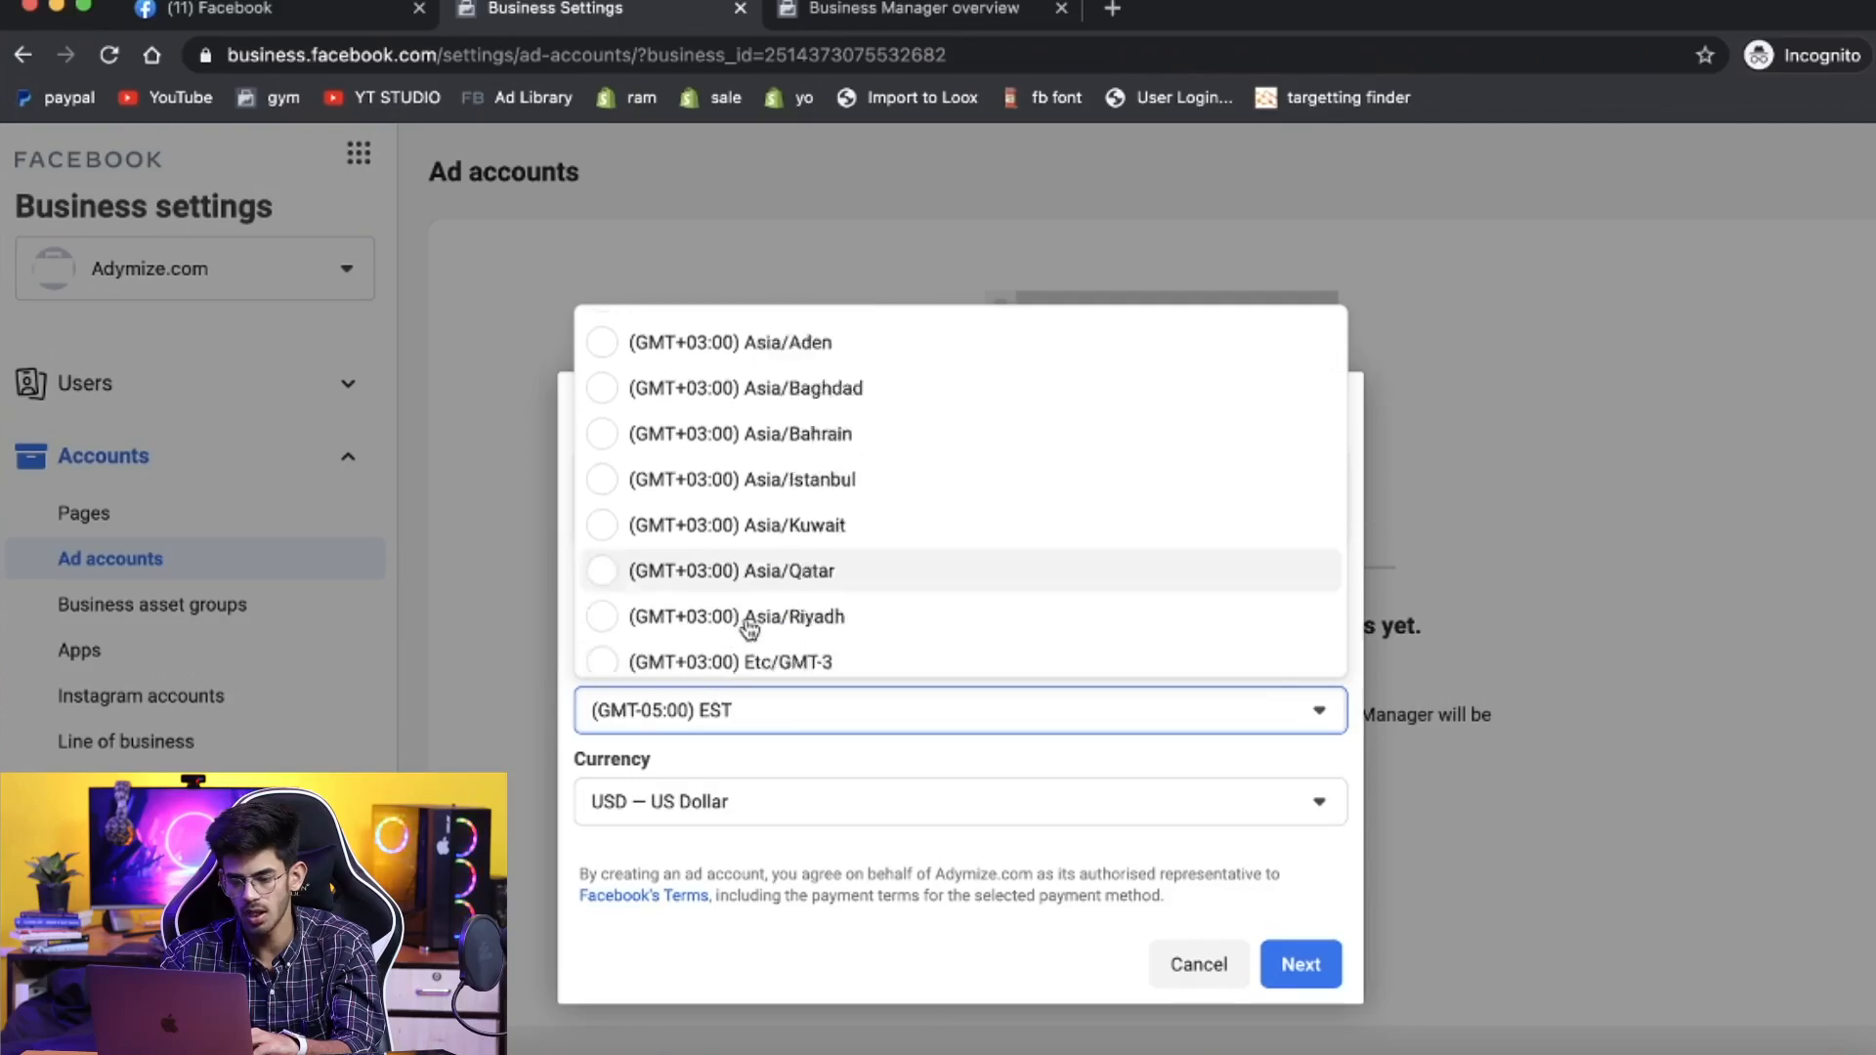
{"action": "scroll", "coordinate": [750, 628], "scroll_direction": "down", "scroll_amount": 6}
{"action": "scroll", "coordinate": [748, 627], "scroll_direction": "up", "scroll_amount": 5}
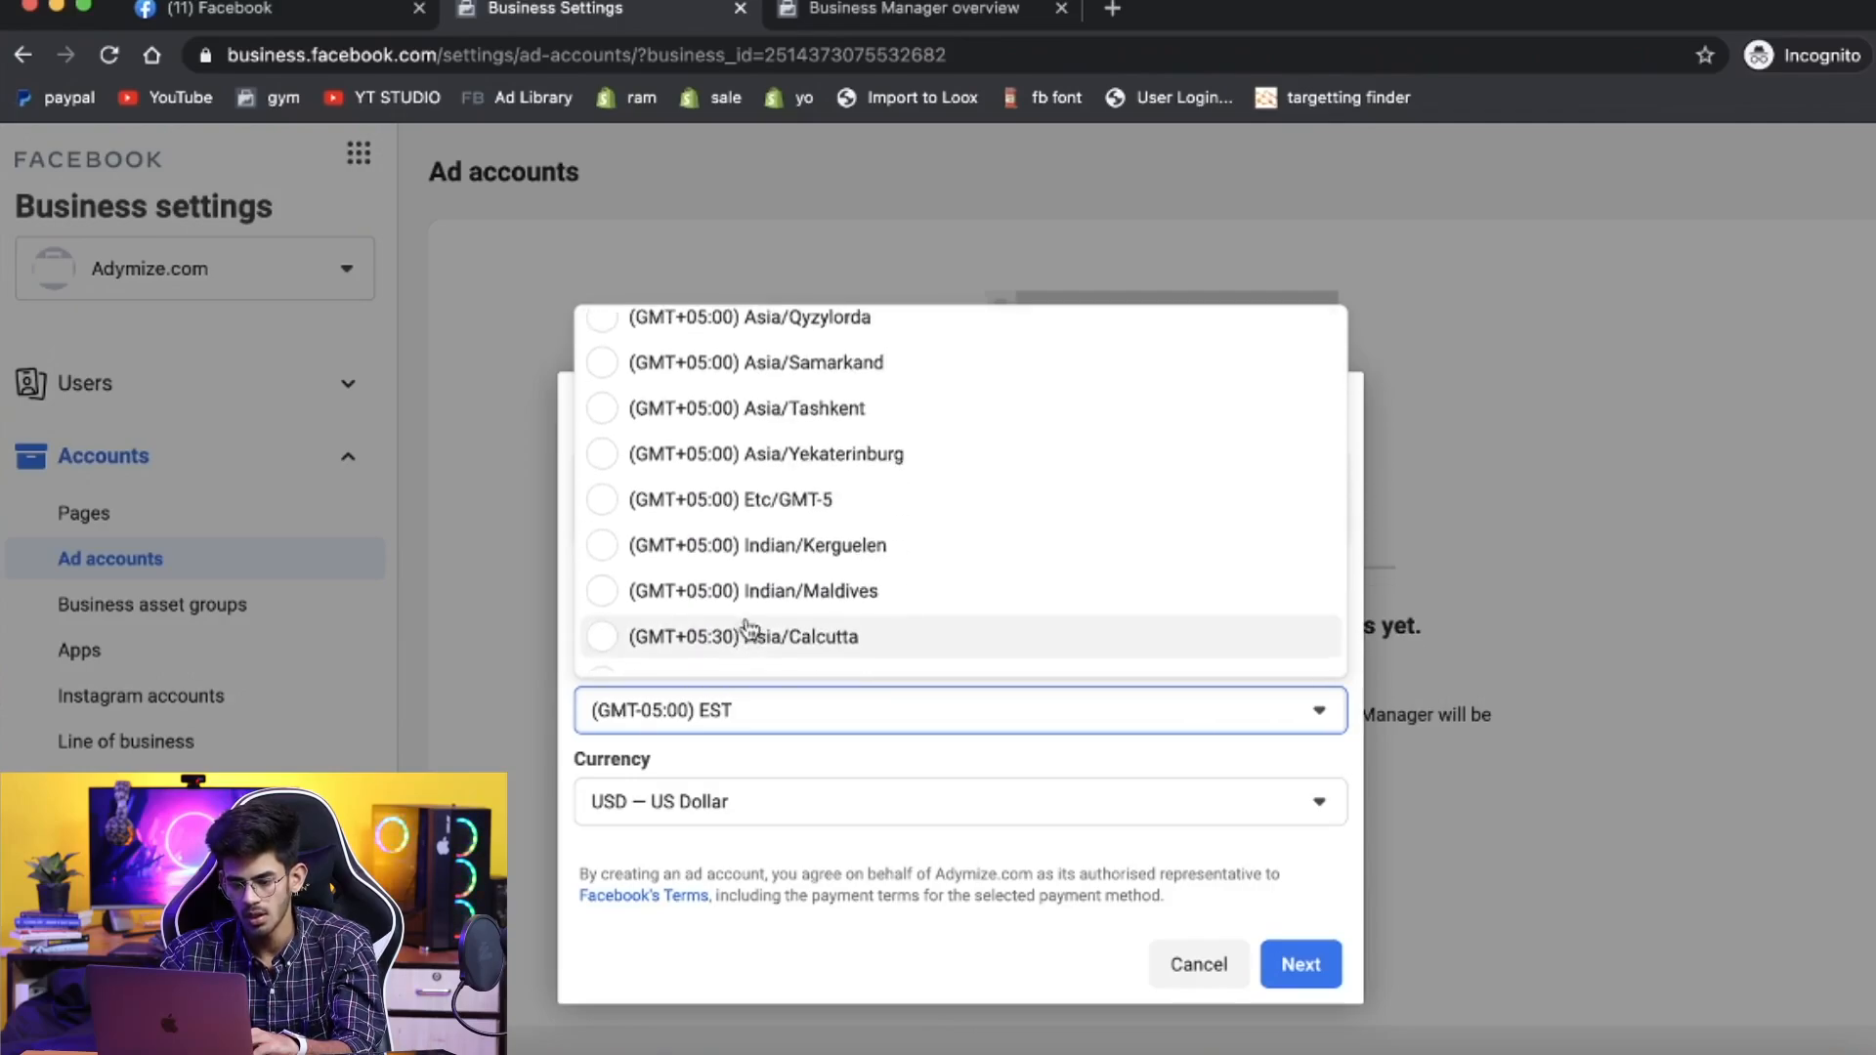
{"action": "scroll", "coordinate": [746, 628], "scroll_direction": "down", "scroll_amount": 3}
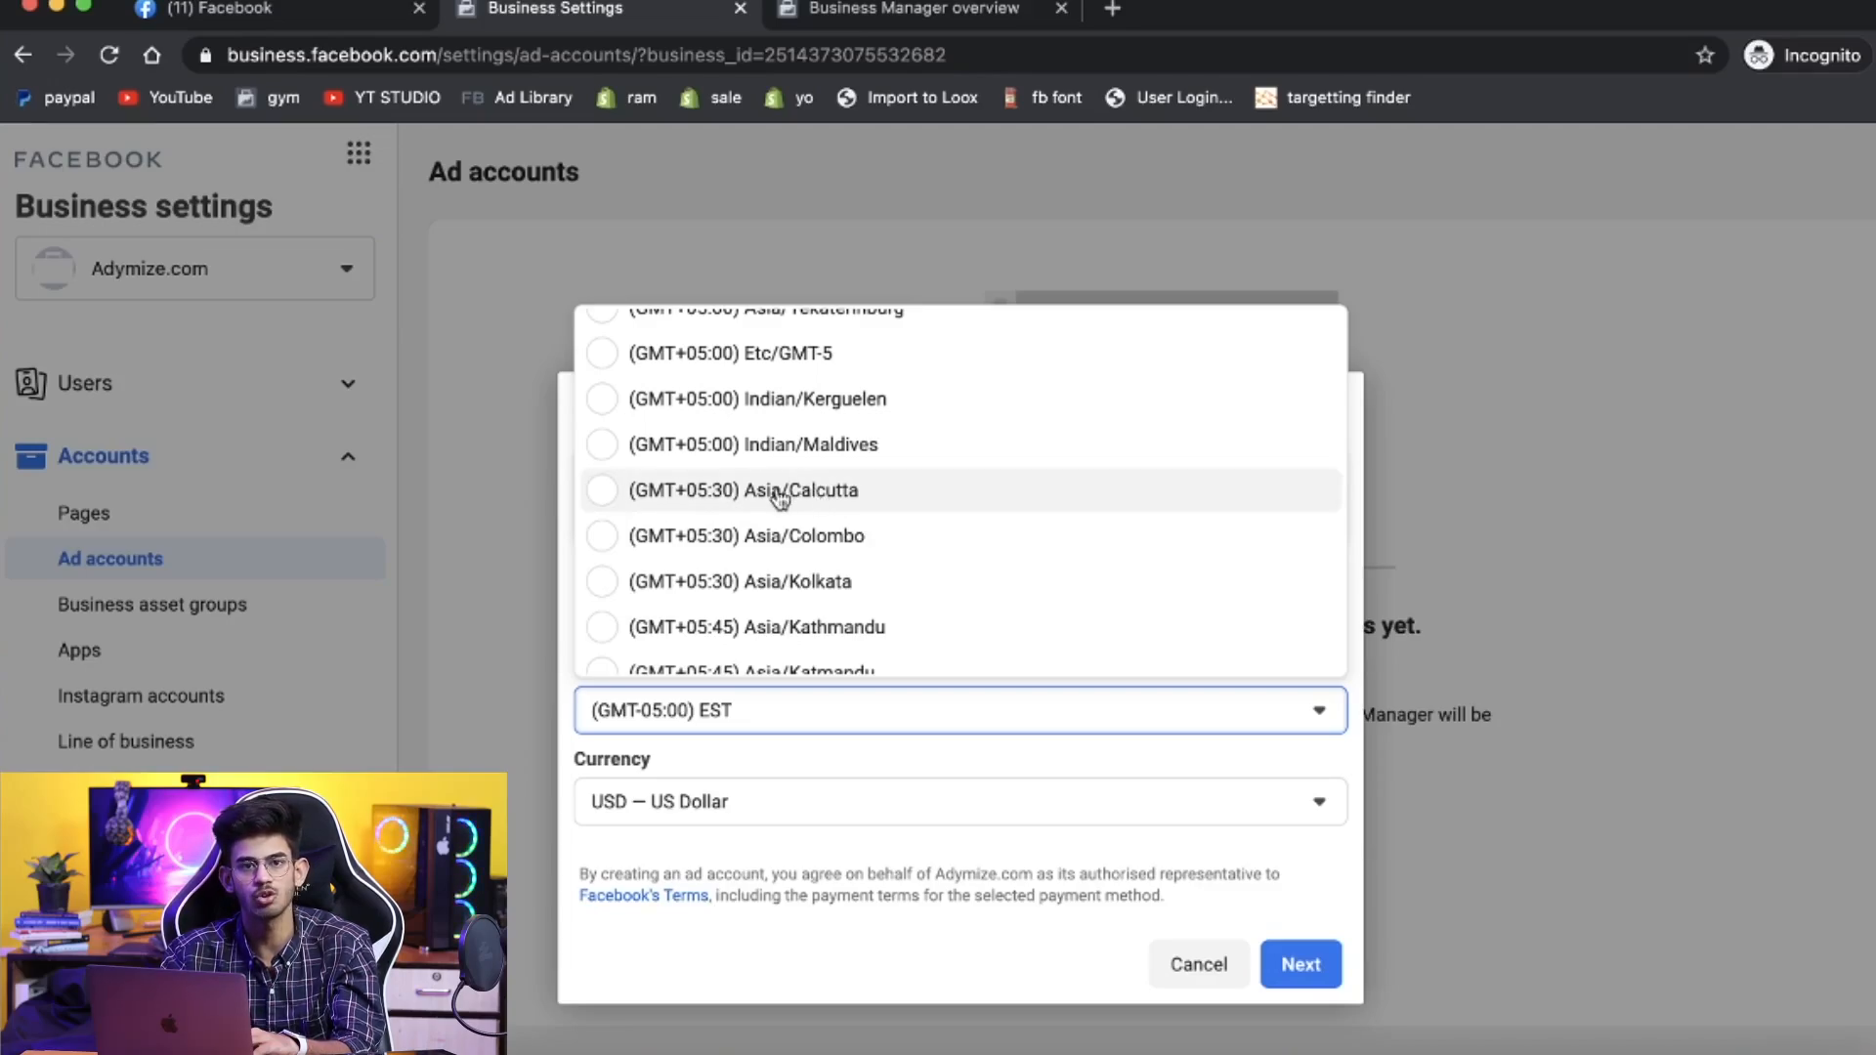
{"action": "scroll", "coordinate": [777, 498], "scroll_direction": "up", "scroll_amount": 20}
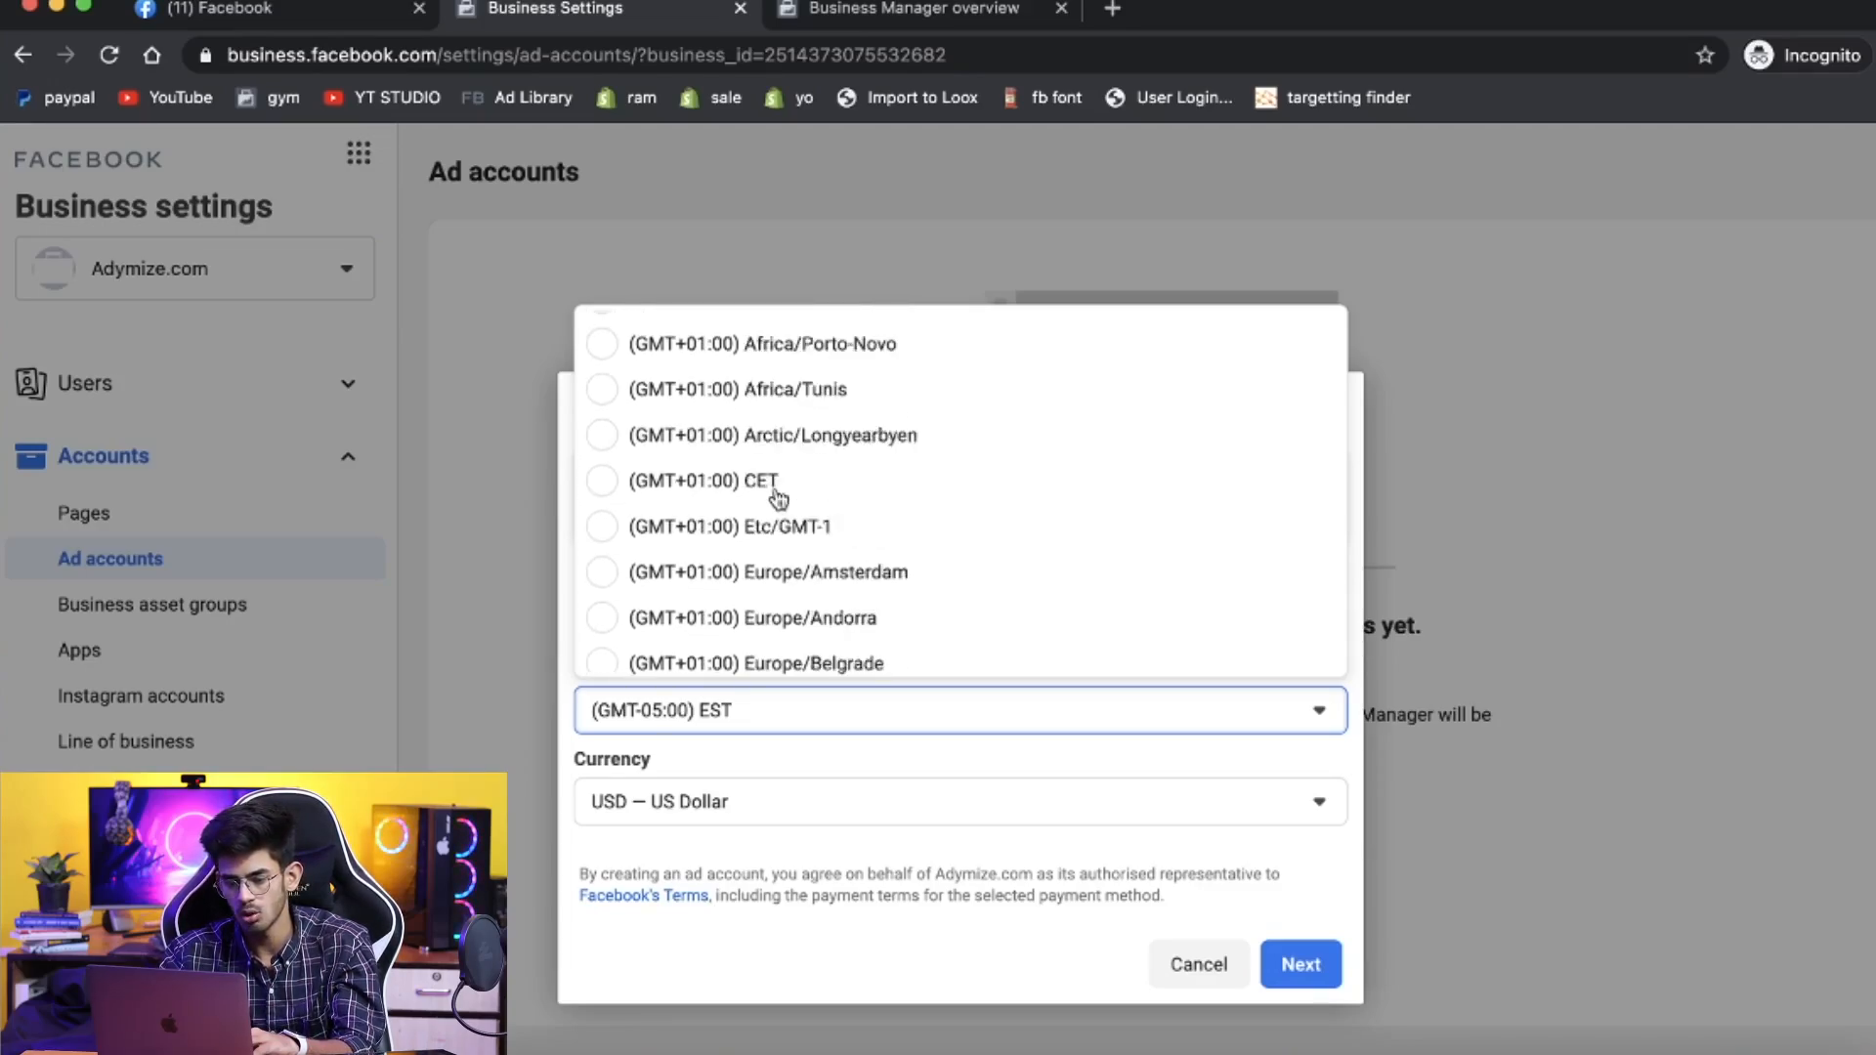
{"action": "scroll", "coordinate": [778, 498], "scroll_direction": "up", "scroll_amount": 15}
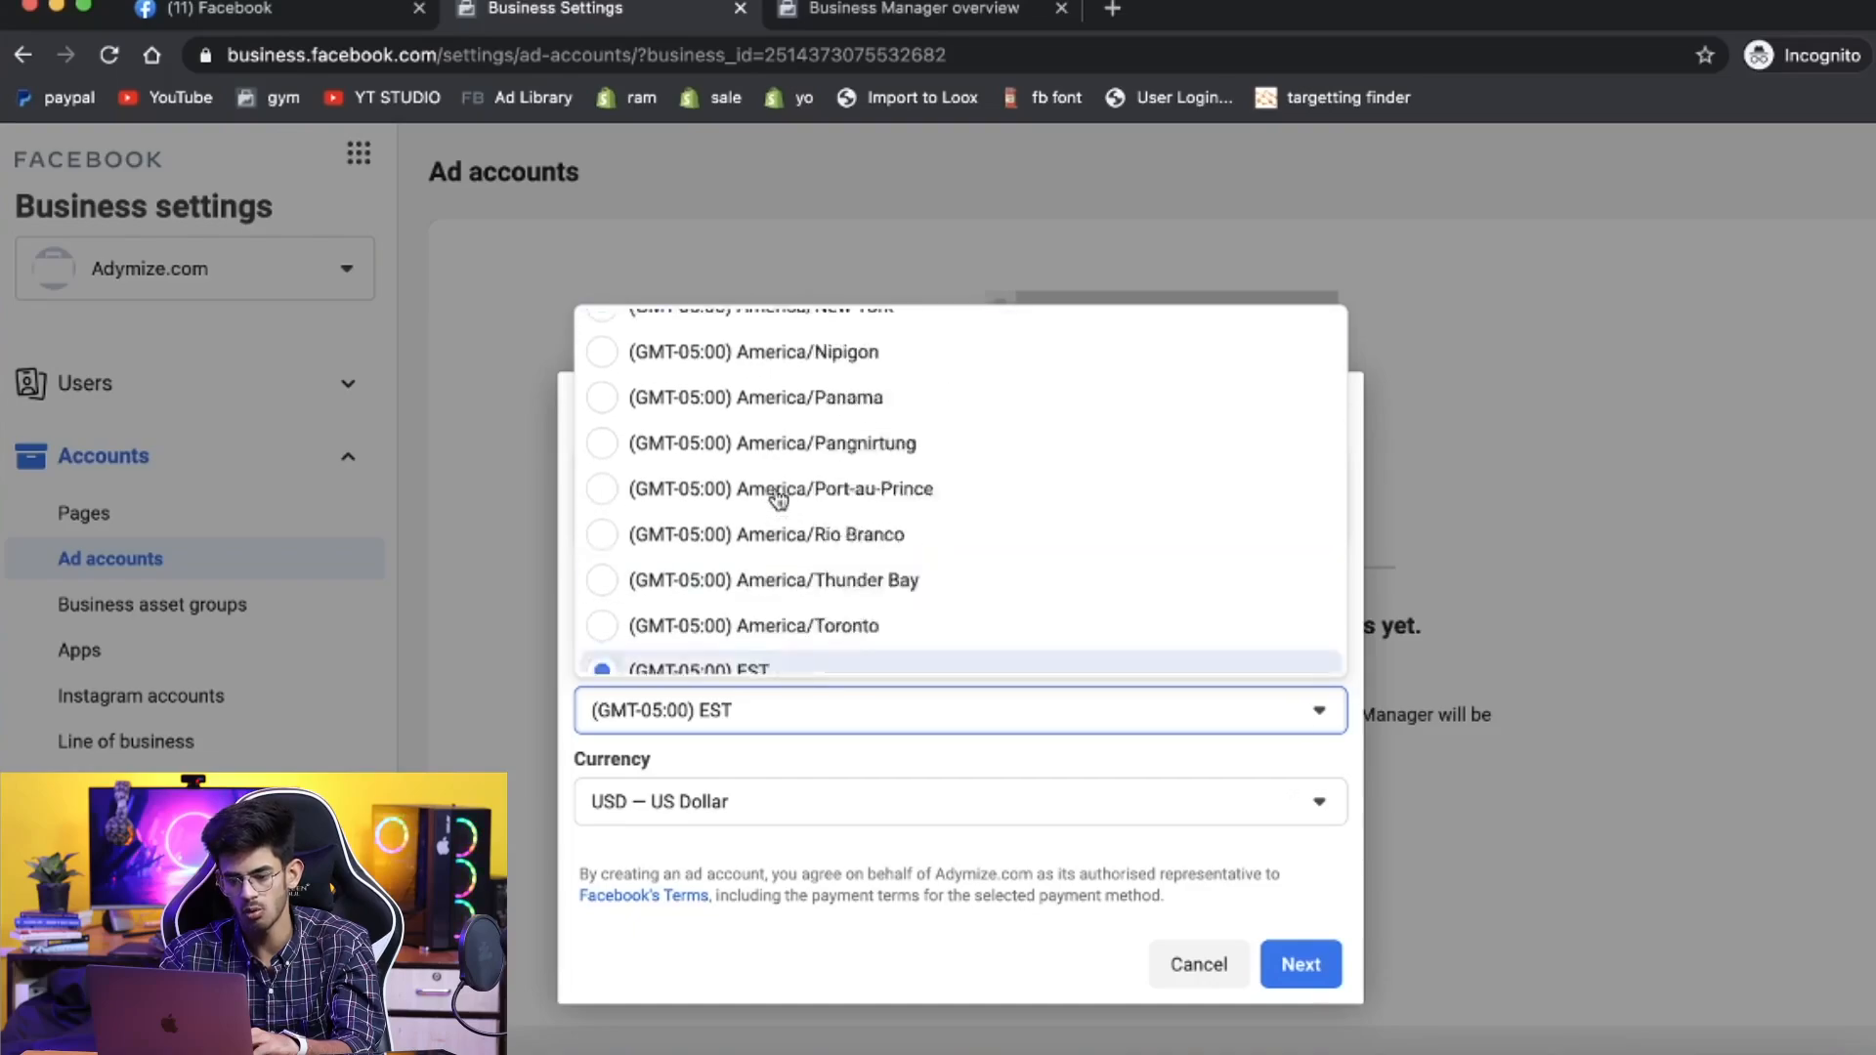
{"action": "scroll", "coordinate": [777, 498], "scroll_direction": "down", "scroll_amount": 5}
{"action": "scroll", "coordinate": [778, 499], "scroll_direction": "down", "scroll_amount": 5}
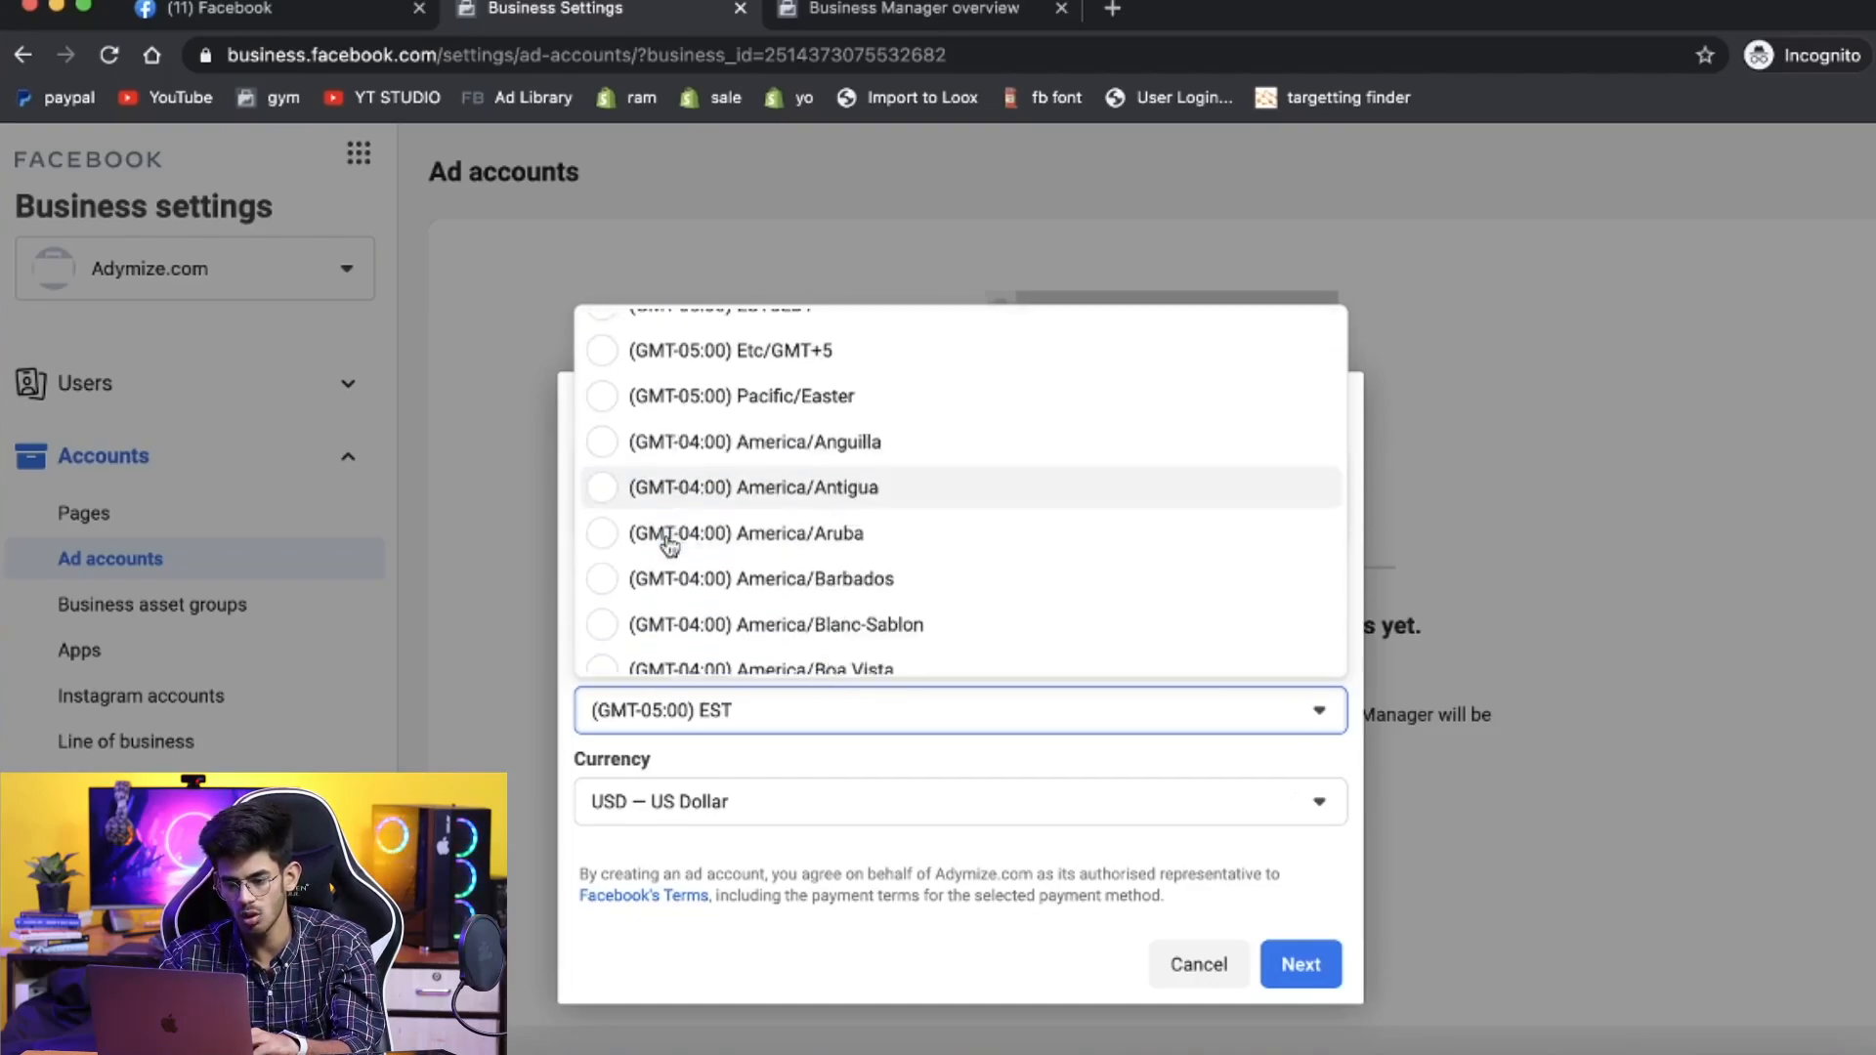
{"action": "scroll", "coordinate": [748, 425], "scroll_direction": "up", "scroll_amount": 2}
{"action": "left_click", "coordinate": [741, 415]}
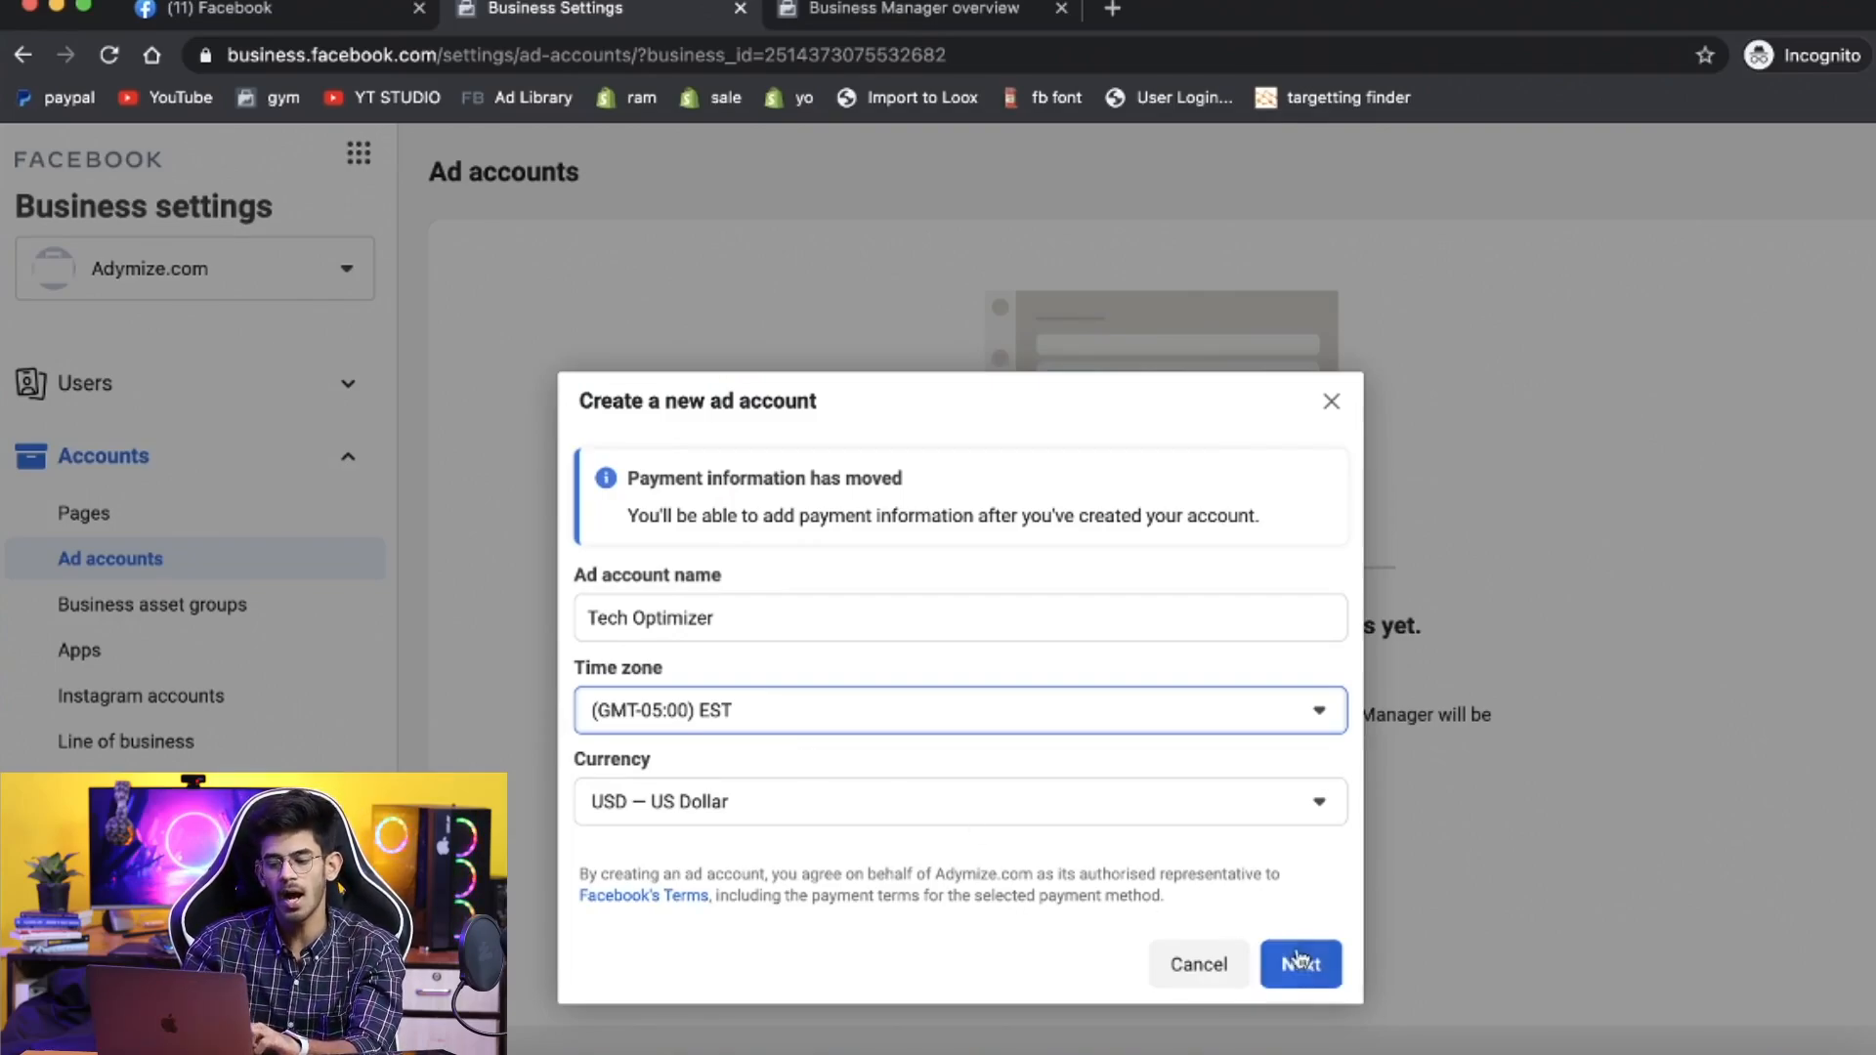
Keep US Dollar currency, choose 'My business (Adymize.com)', and create the ad account.
{"action": "left_click", "coordinate": [1264, 805]}
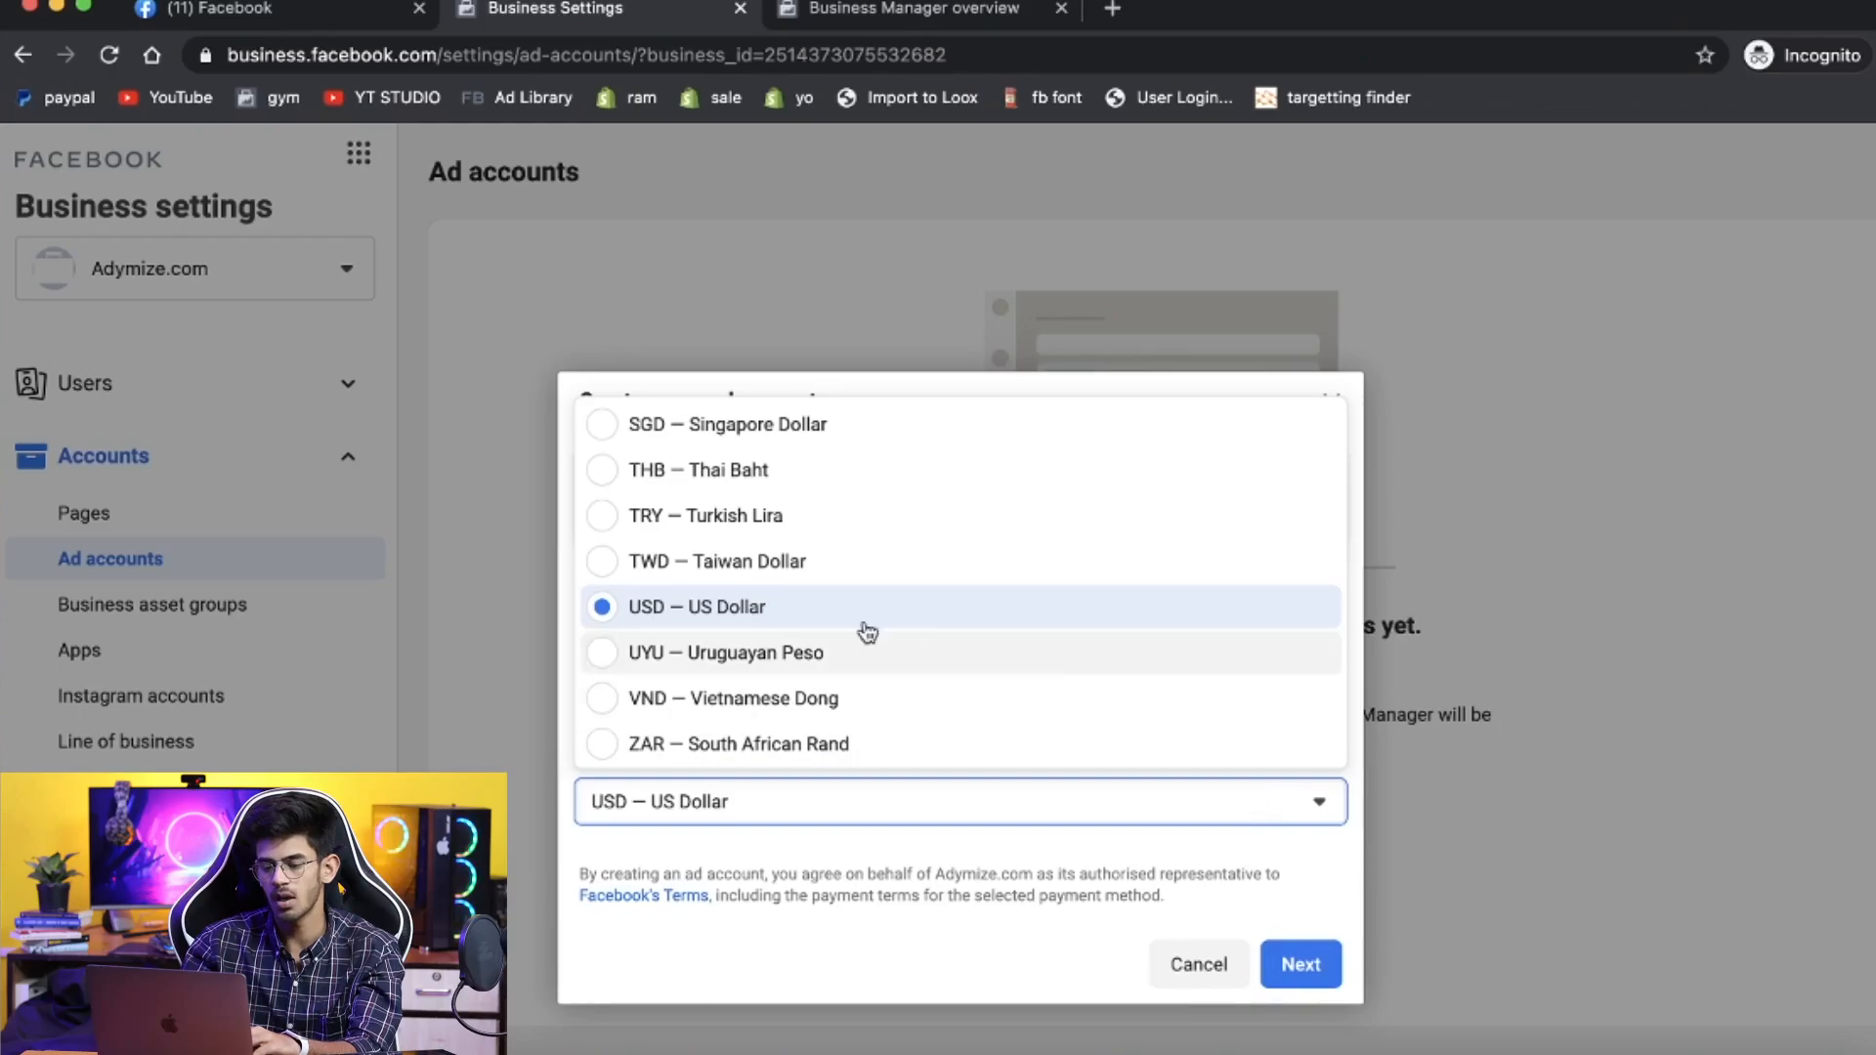
{"action": "left_click", "coordinate": [752, 607]}
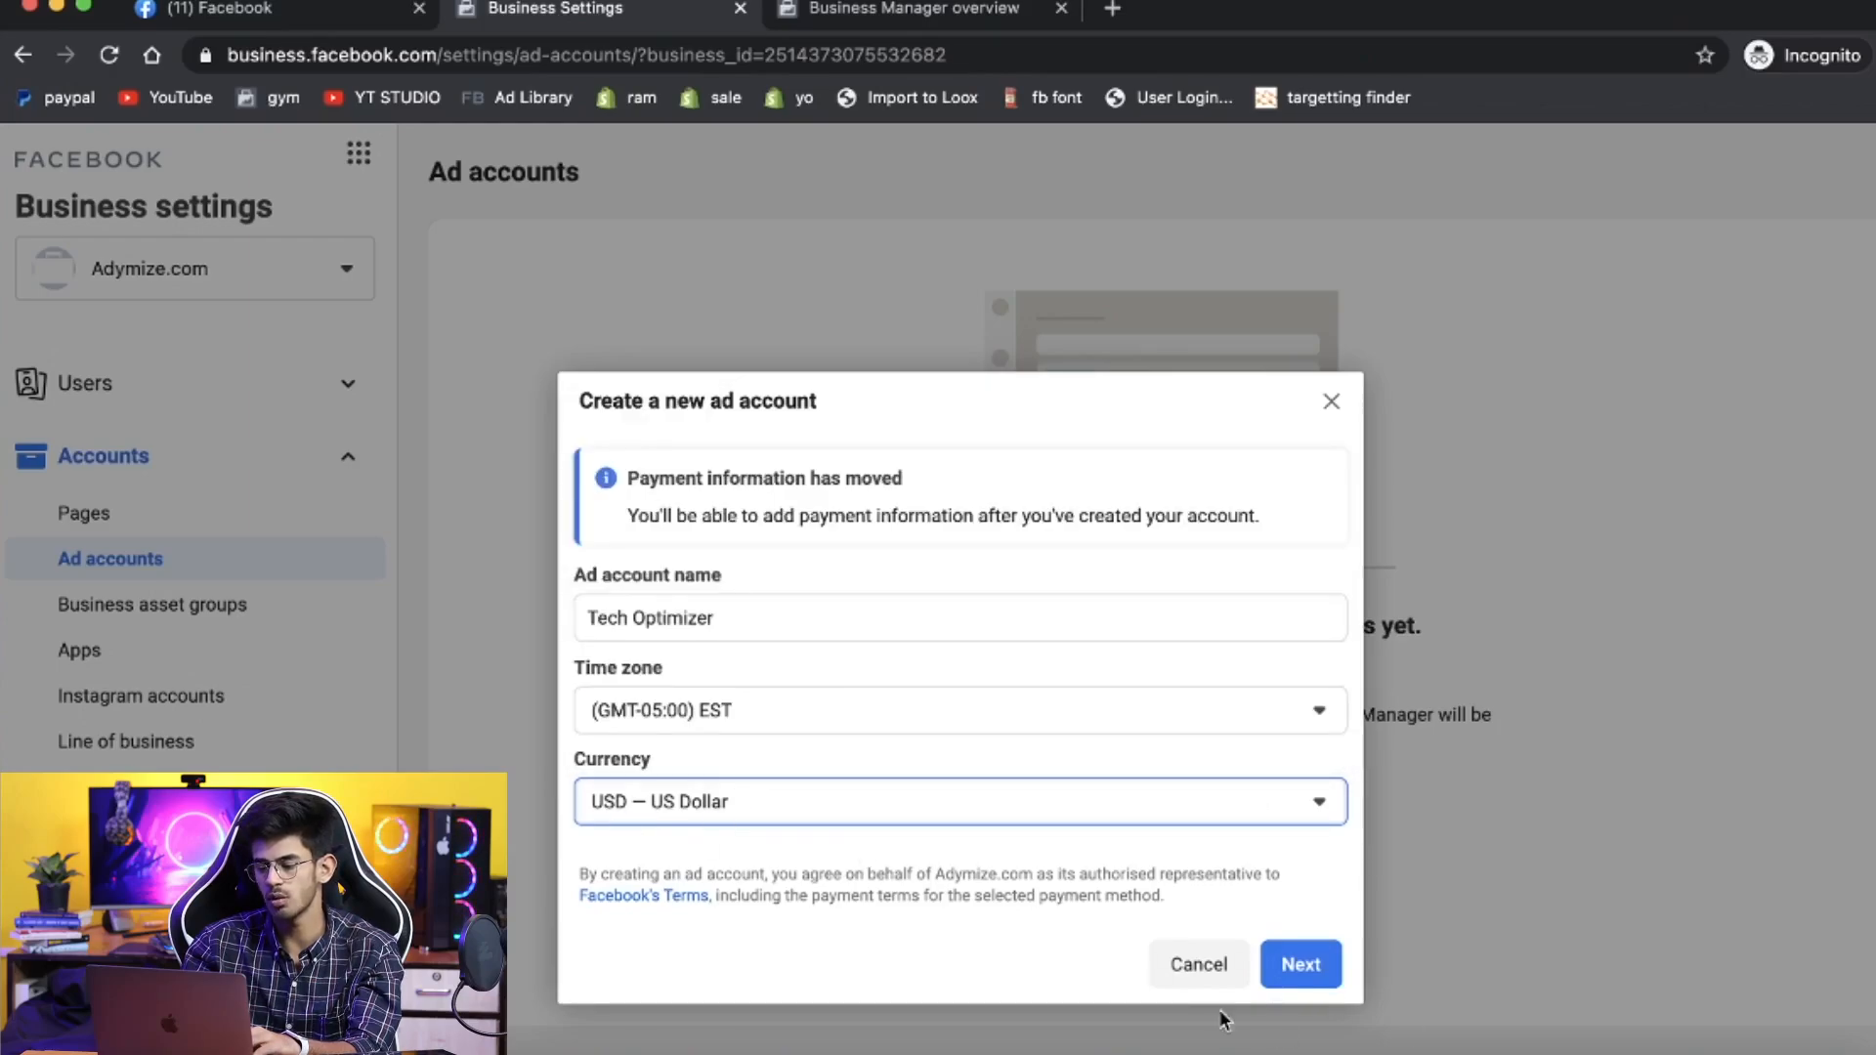
{"action": "left_click", "coordinate": [1305, 965]}
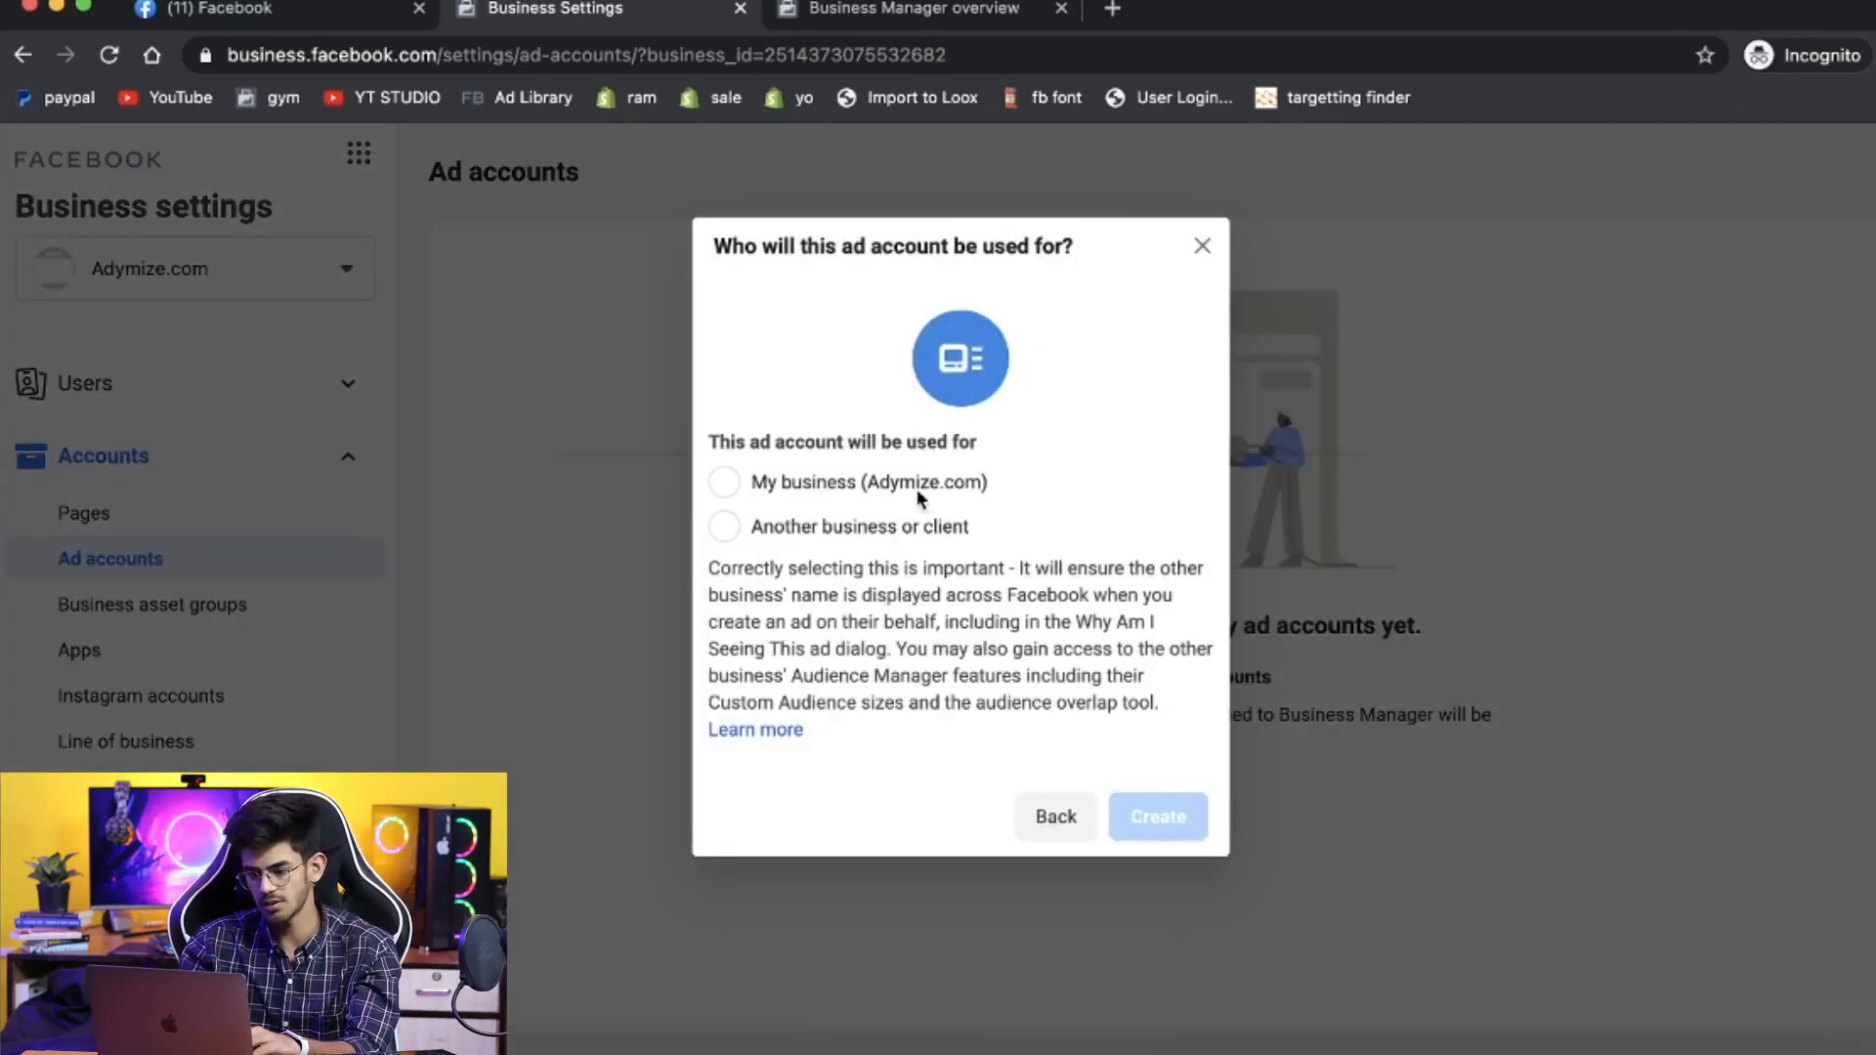
{"action": "left_click", "coordinate": [896, 498]}
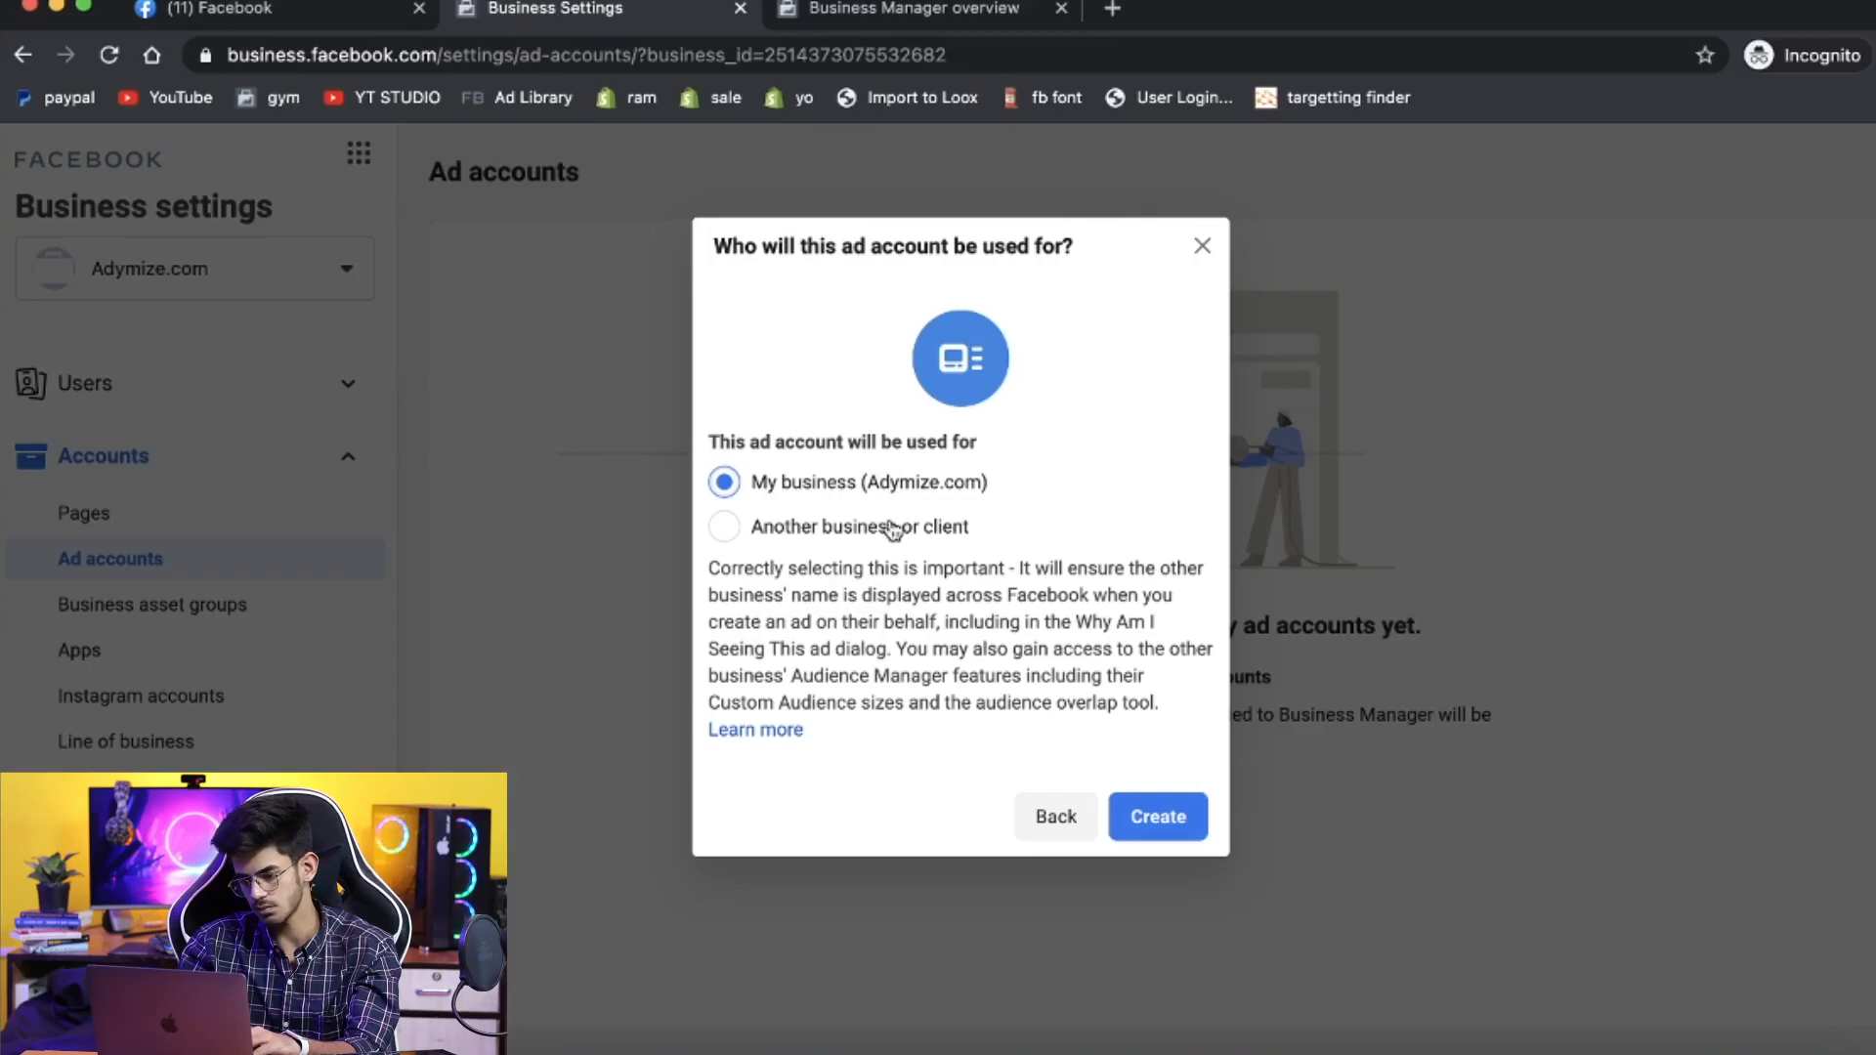
{"action": "left_click", "coordinate": [1153, 814]}
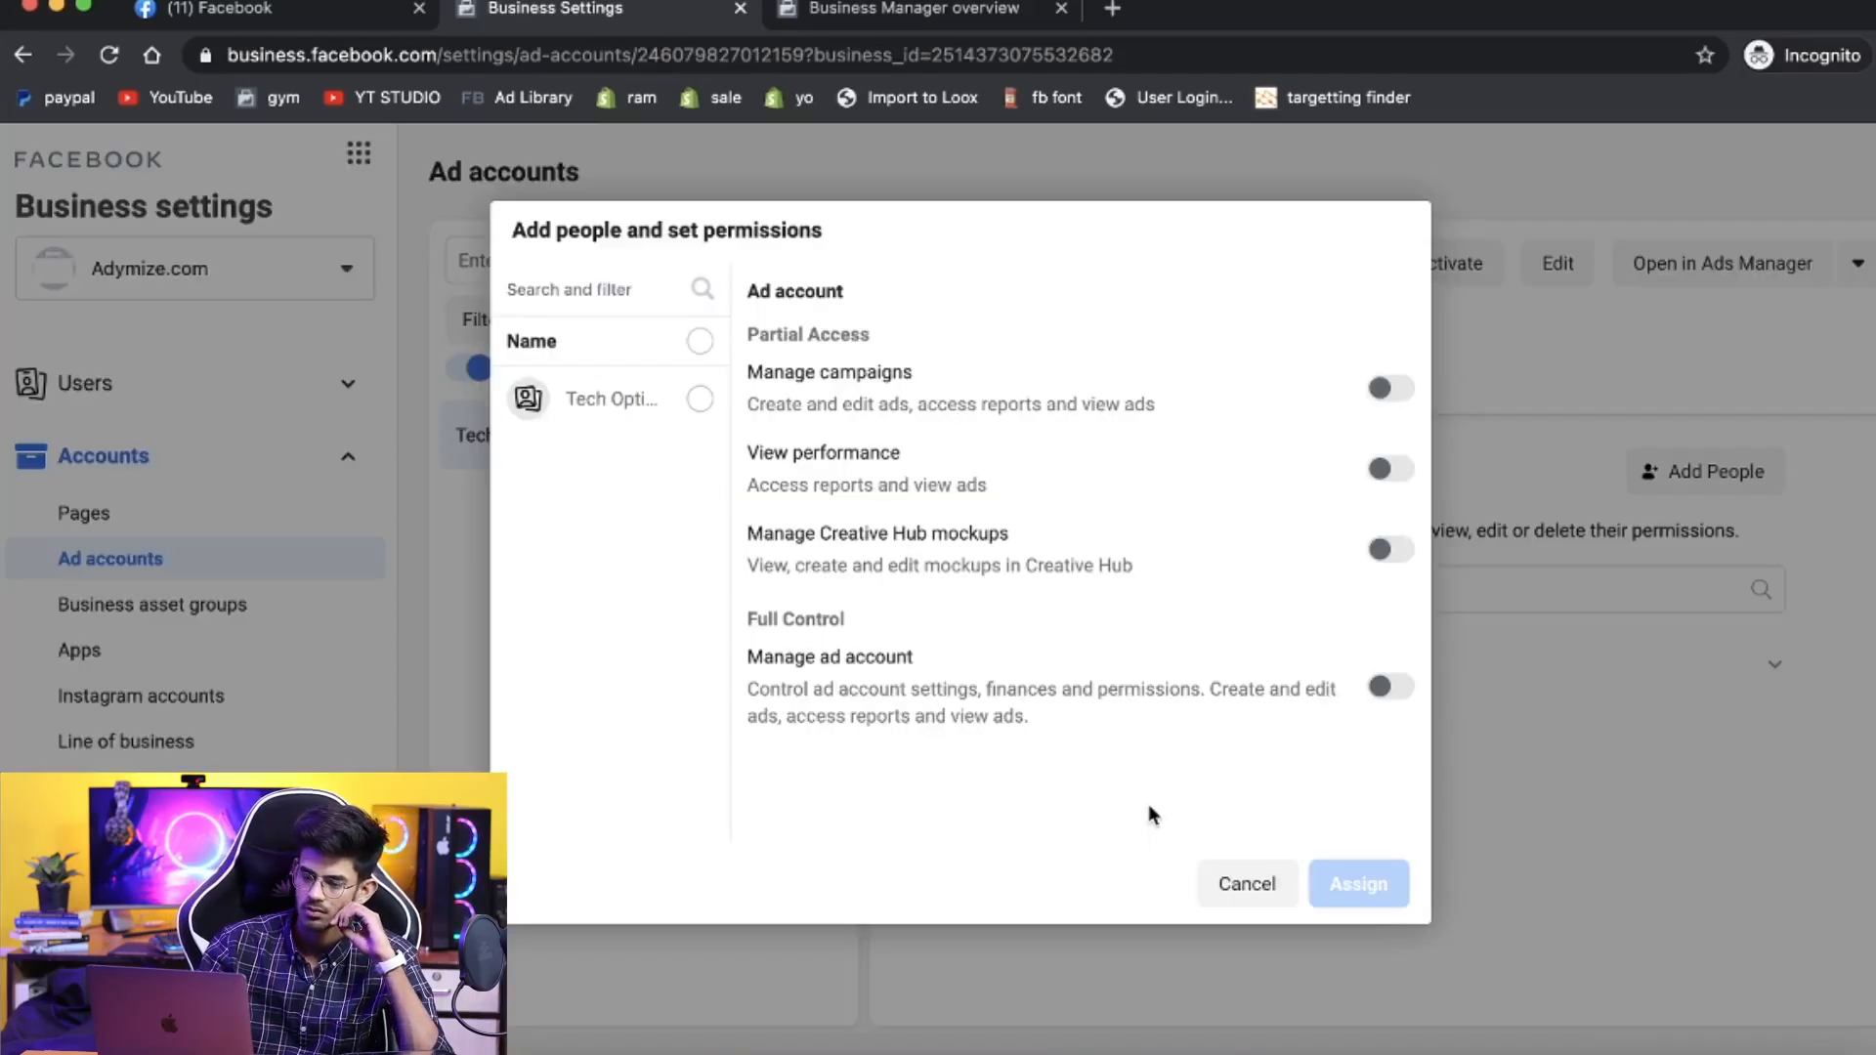
Check Tech Optimizer, enable Manage ad account under Full Control, and assign the permissions.
{"action": "left_click", "coordinate": [682, 403]}
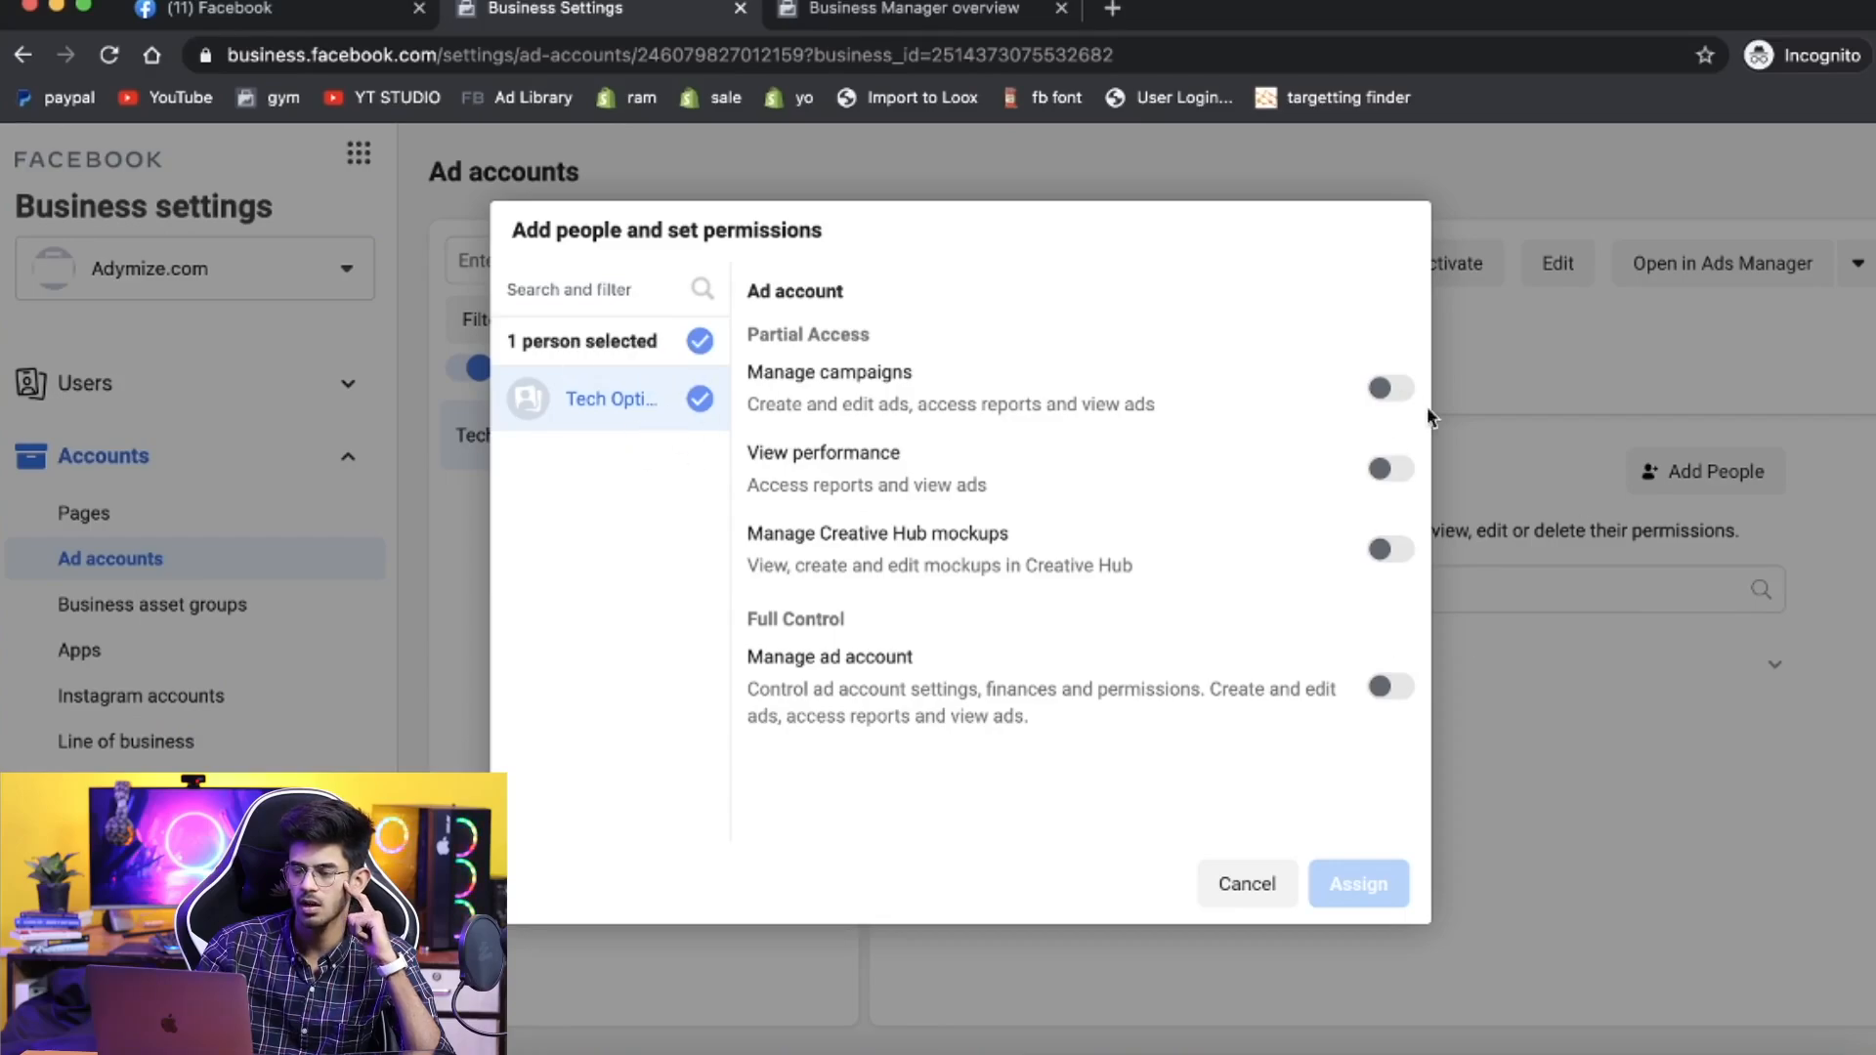
{"action": "left_click", "coordinate": [1396, 388]}
{"action": "left_click", "coordinate": [1392, 686]}
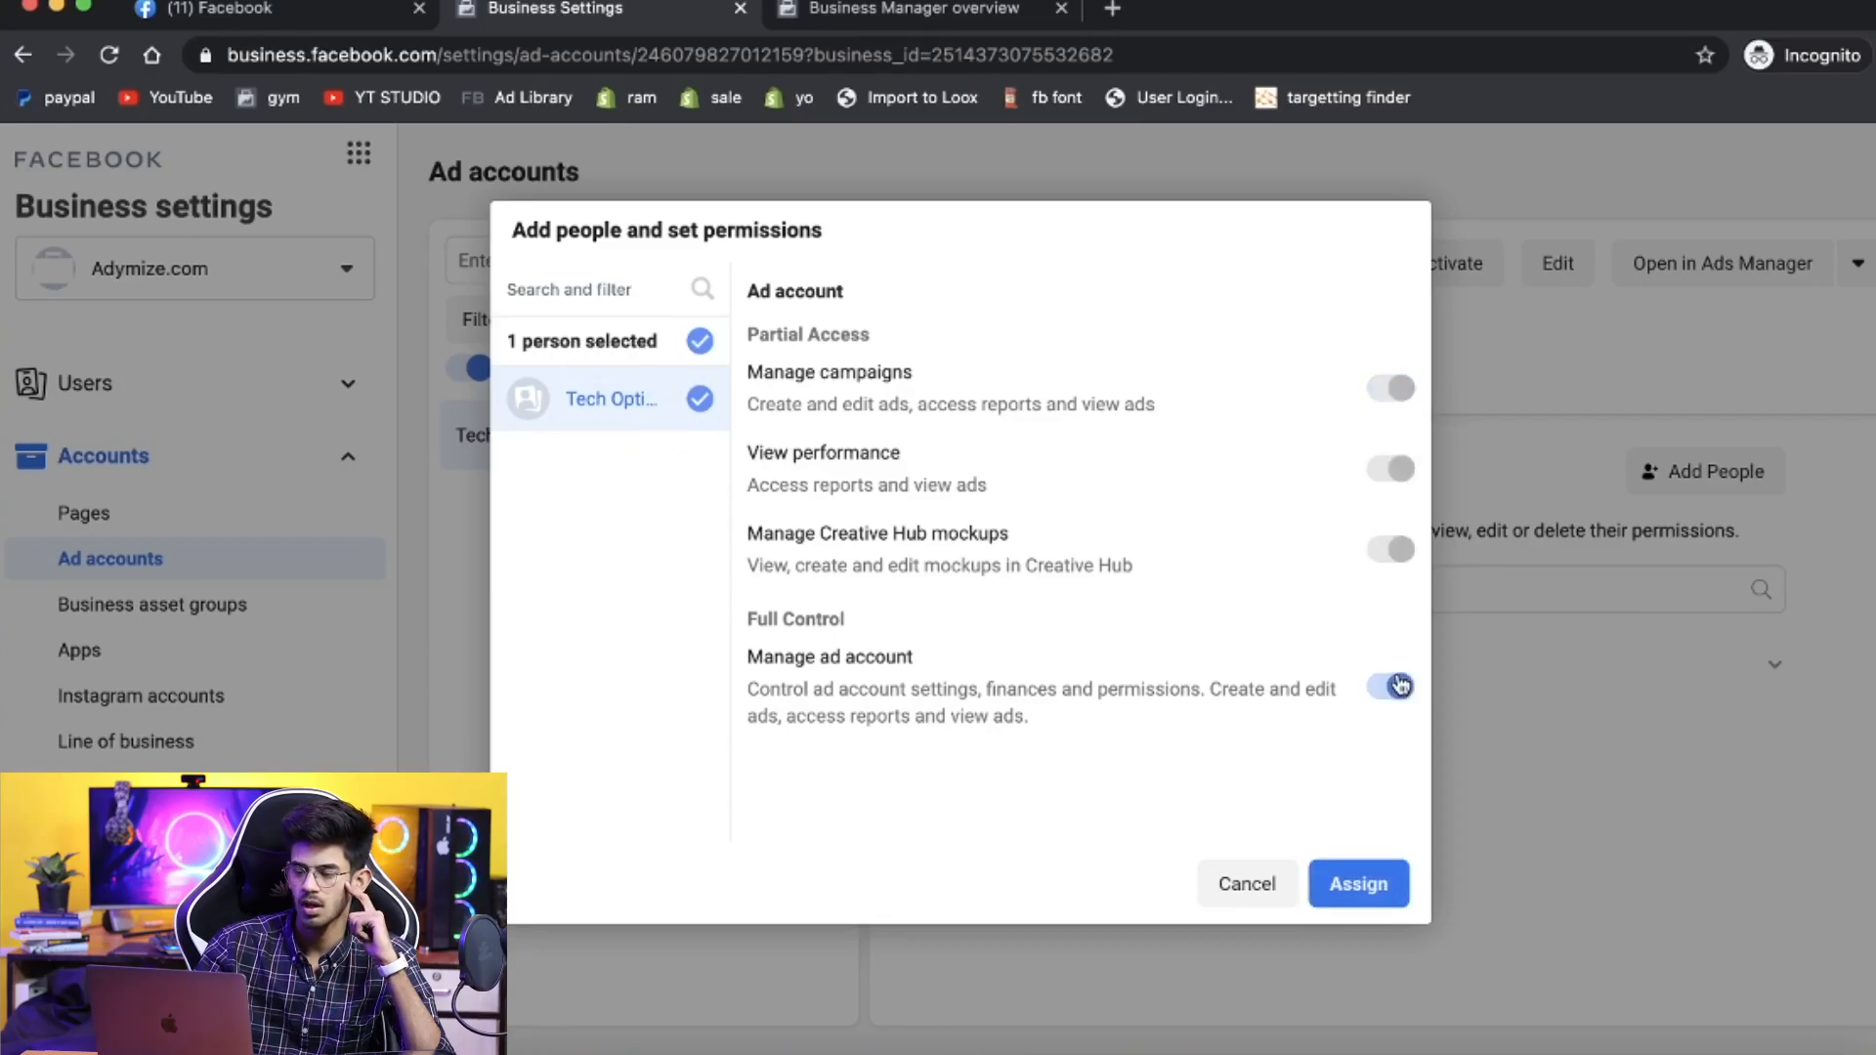
{"action": "left_click", "coordinate": [1360, 884]}
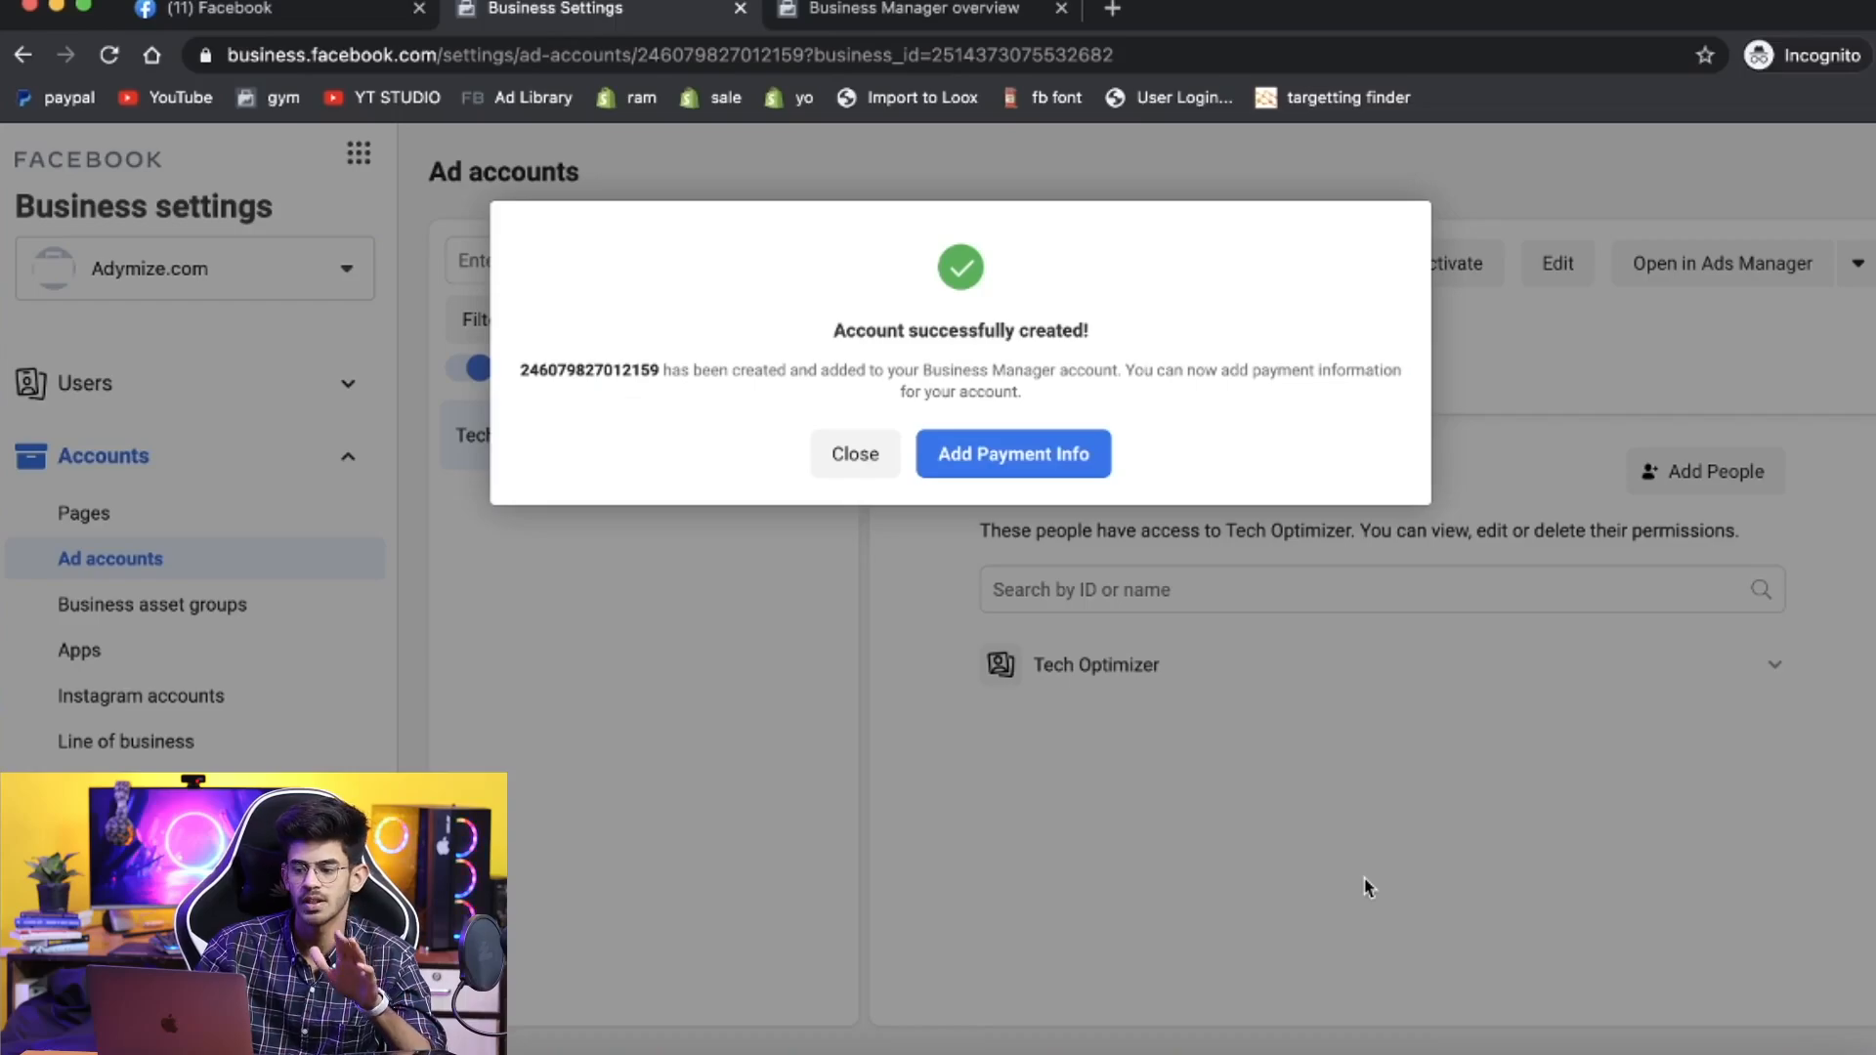
Exit without adding payment info, then expand Tech Optimizer to view its full-control permissions.
{"action": "left_click", "coordinate": [848, 453]}
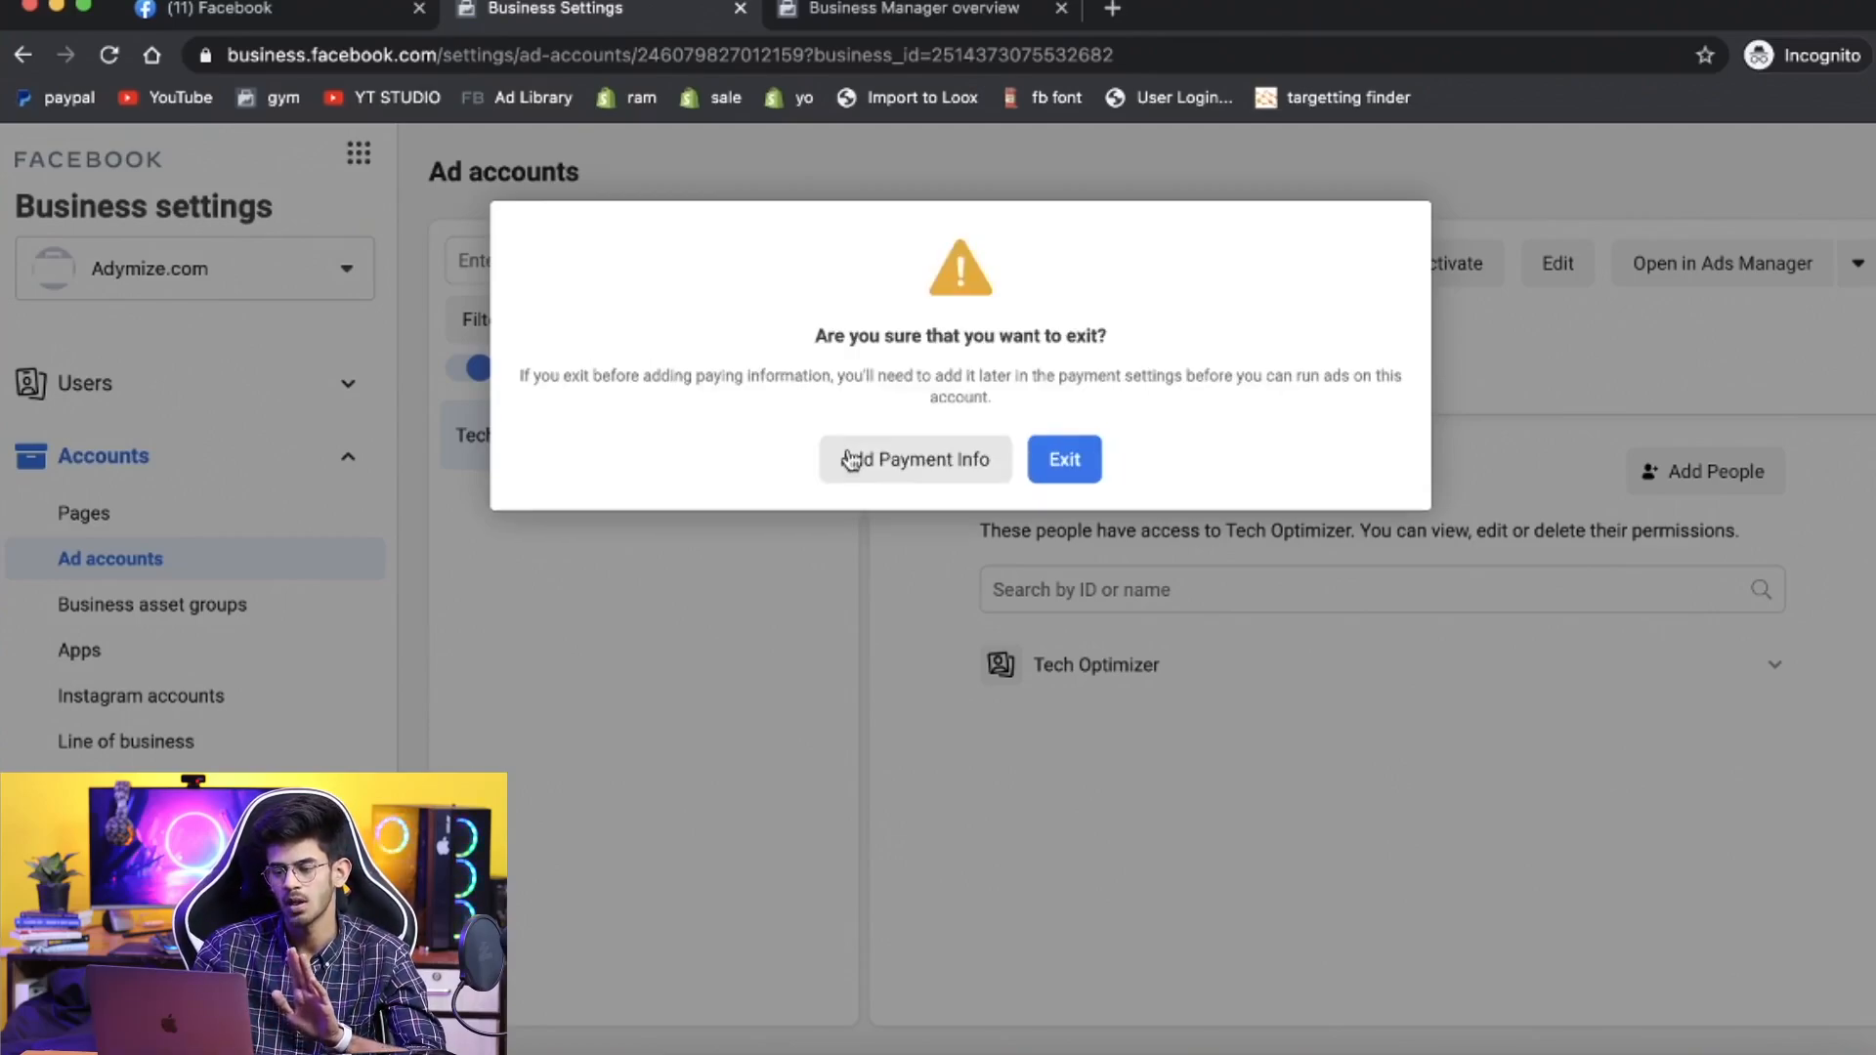
{"action": "left_click", "coordinate": [1067, 462]}
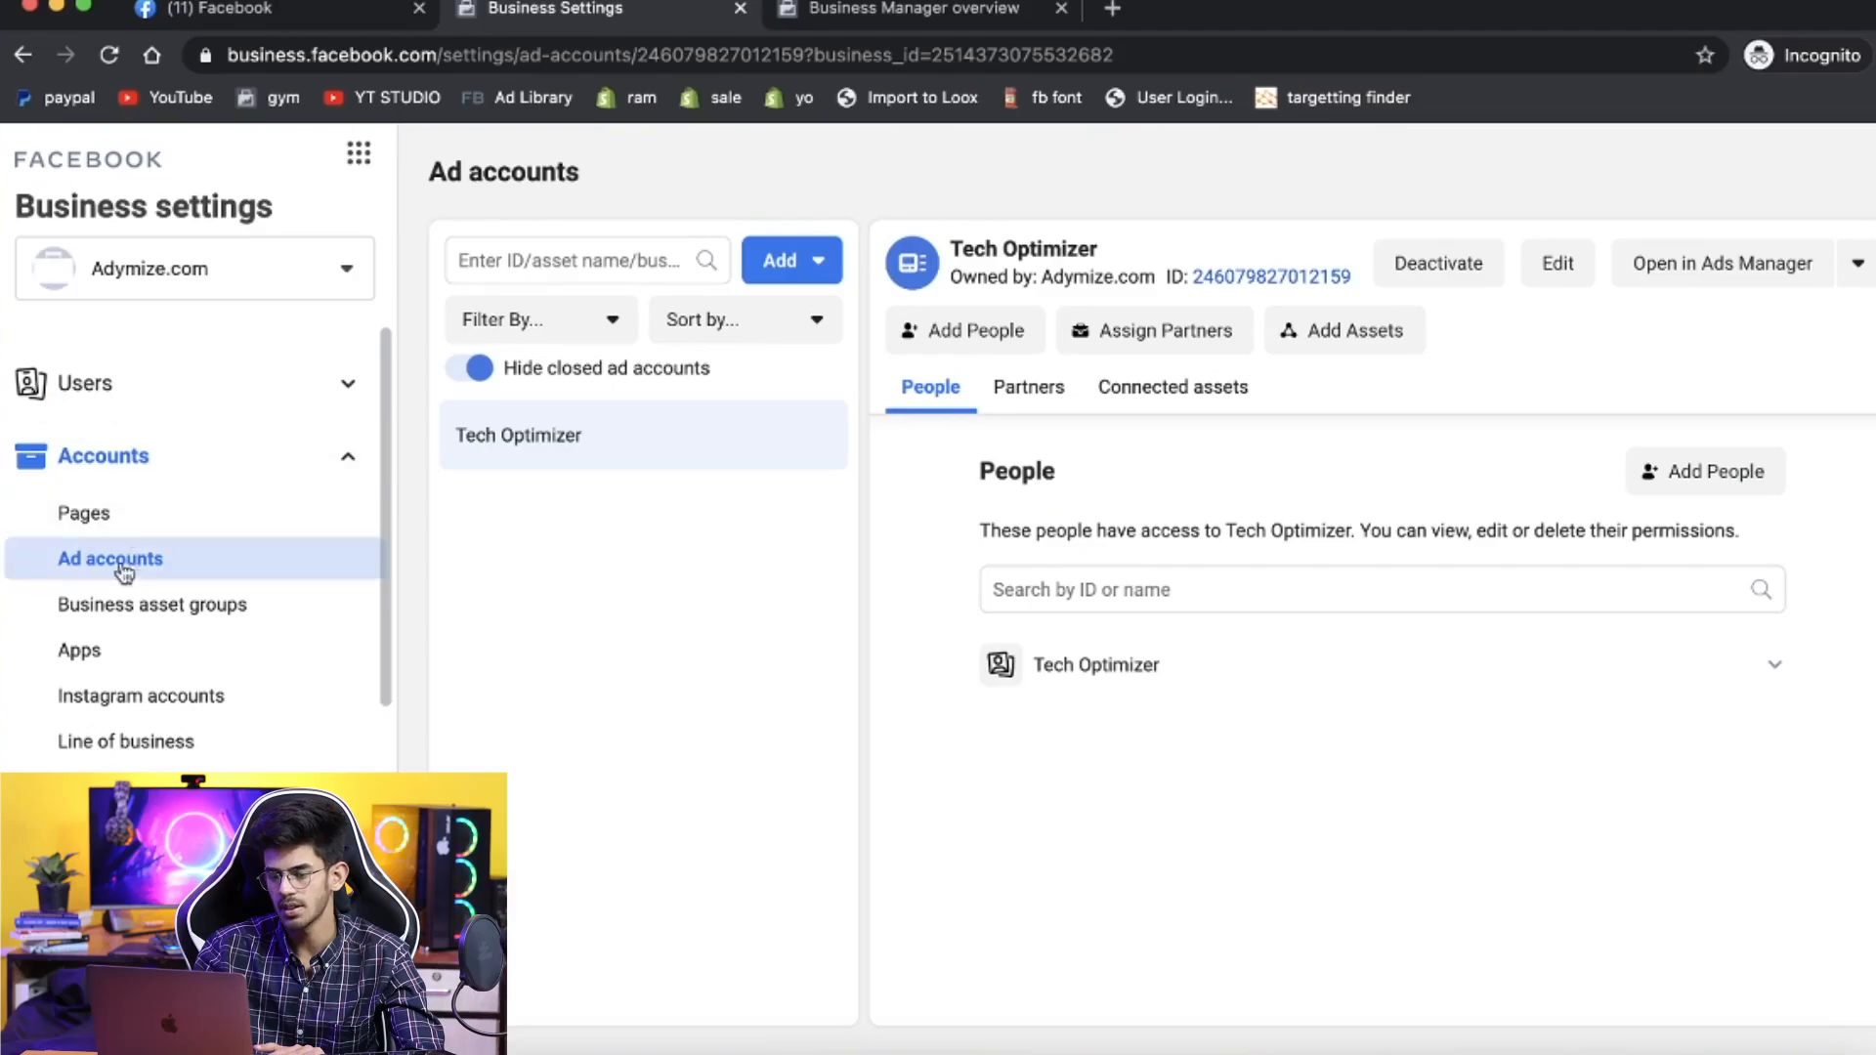
{"action": "left_click", "coordinate": [1121, 668]}
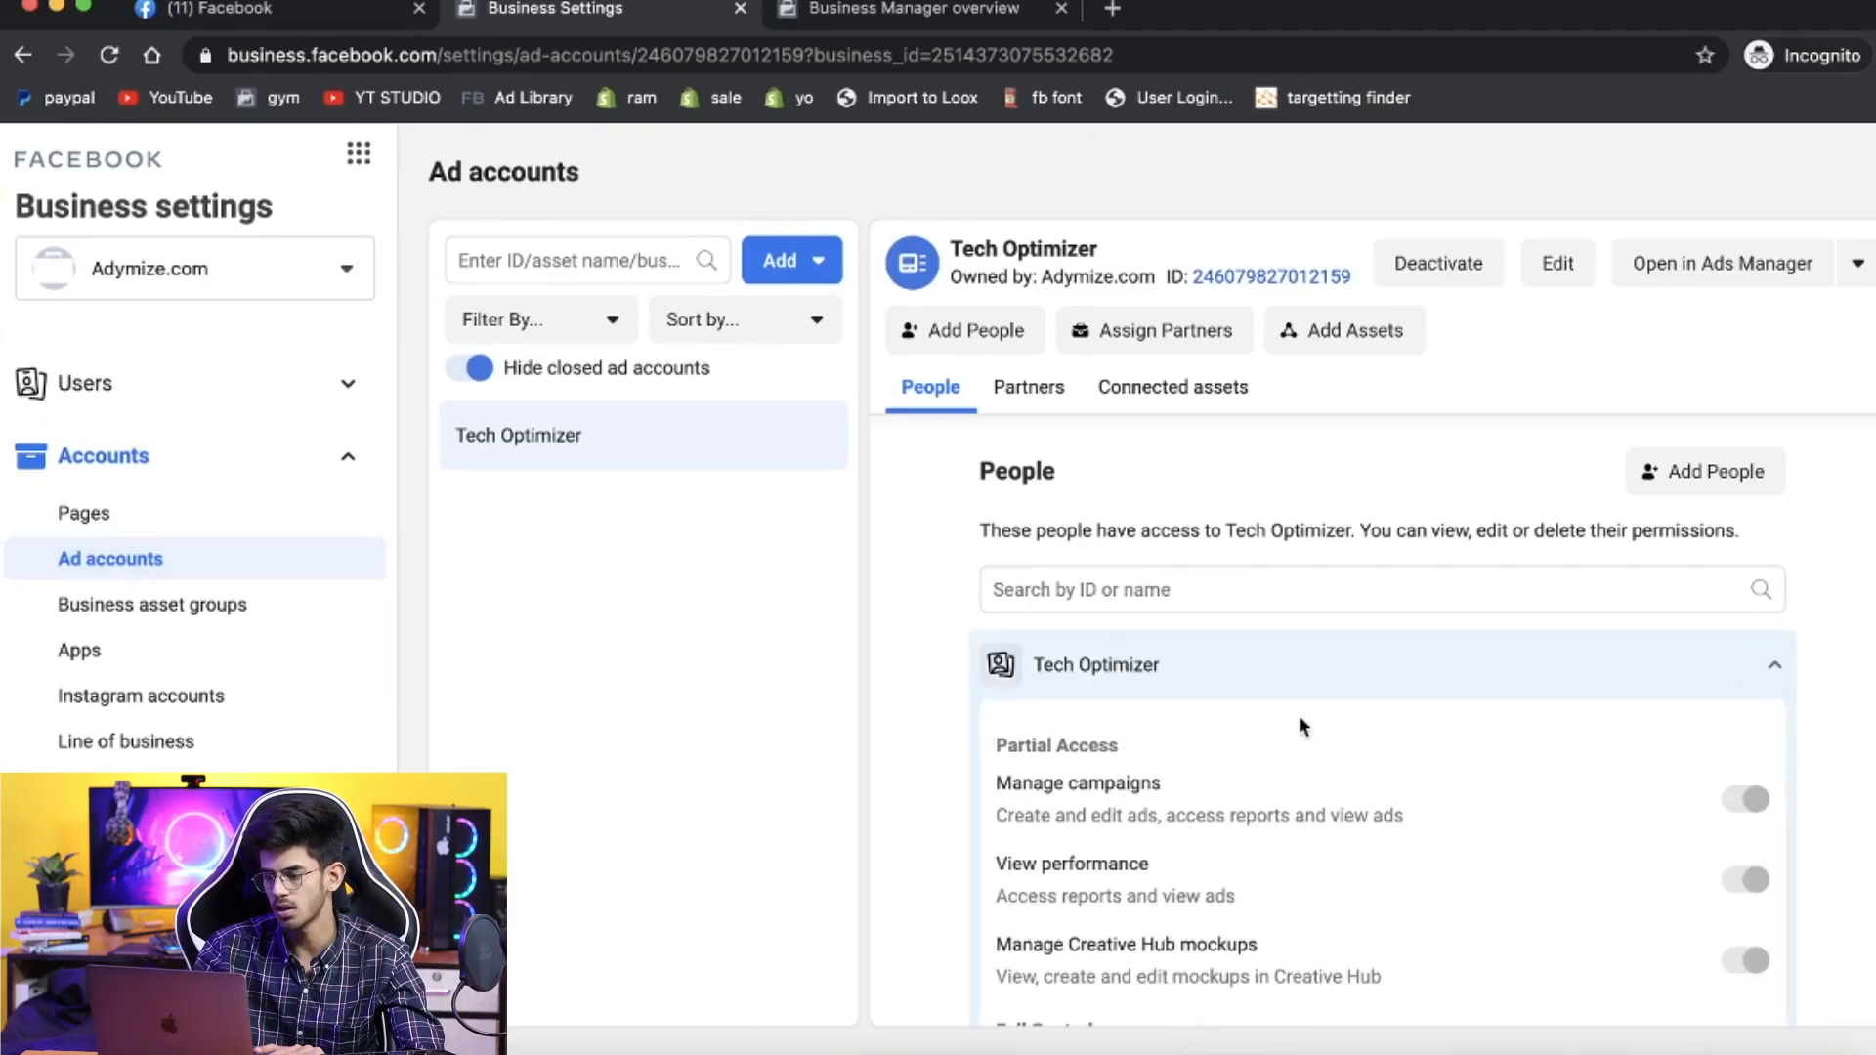
{"action": "scroll", "coordinate": [1299, 715], "scroll_direction": "down", "scroll_amount": 2}
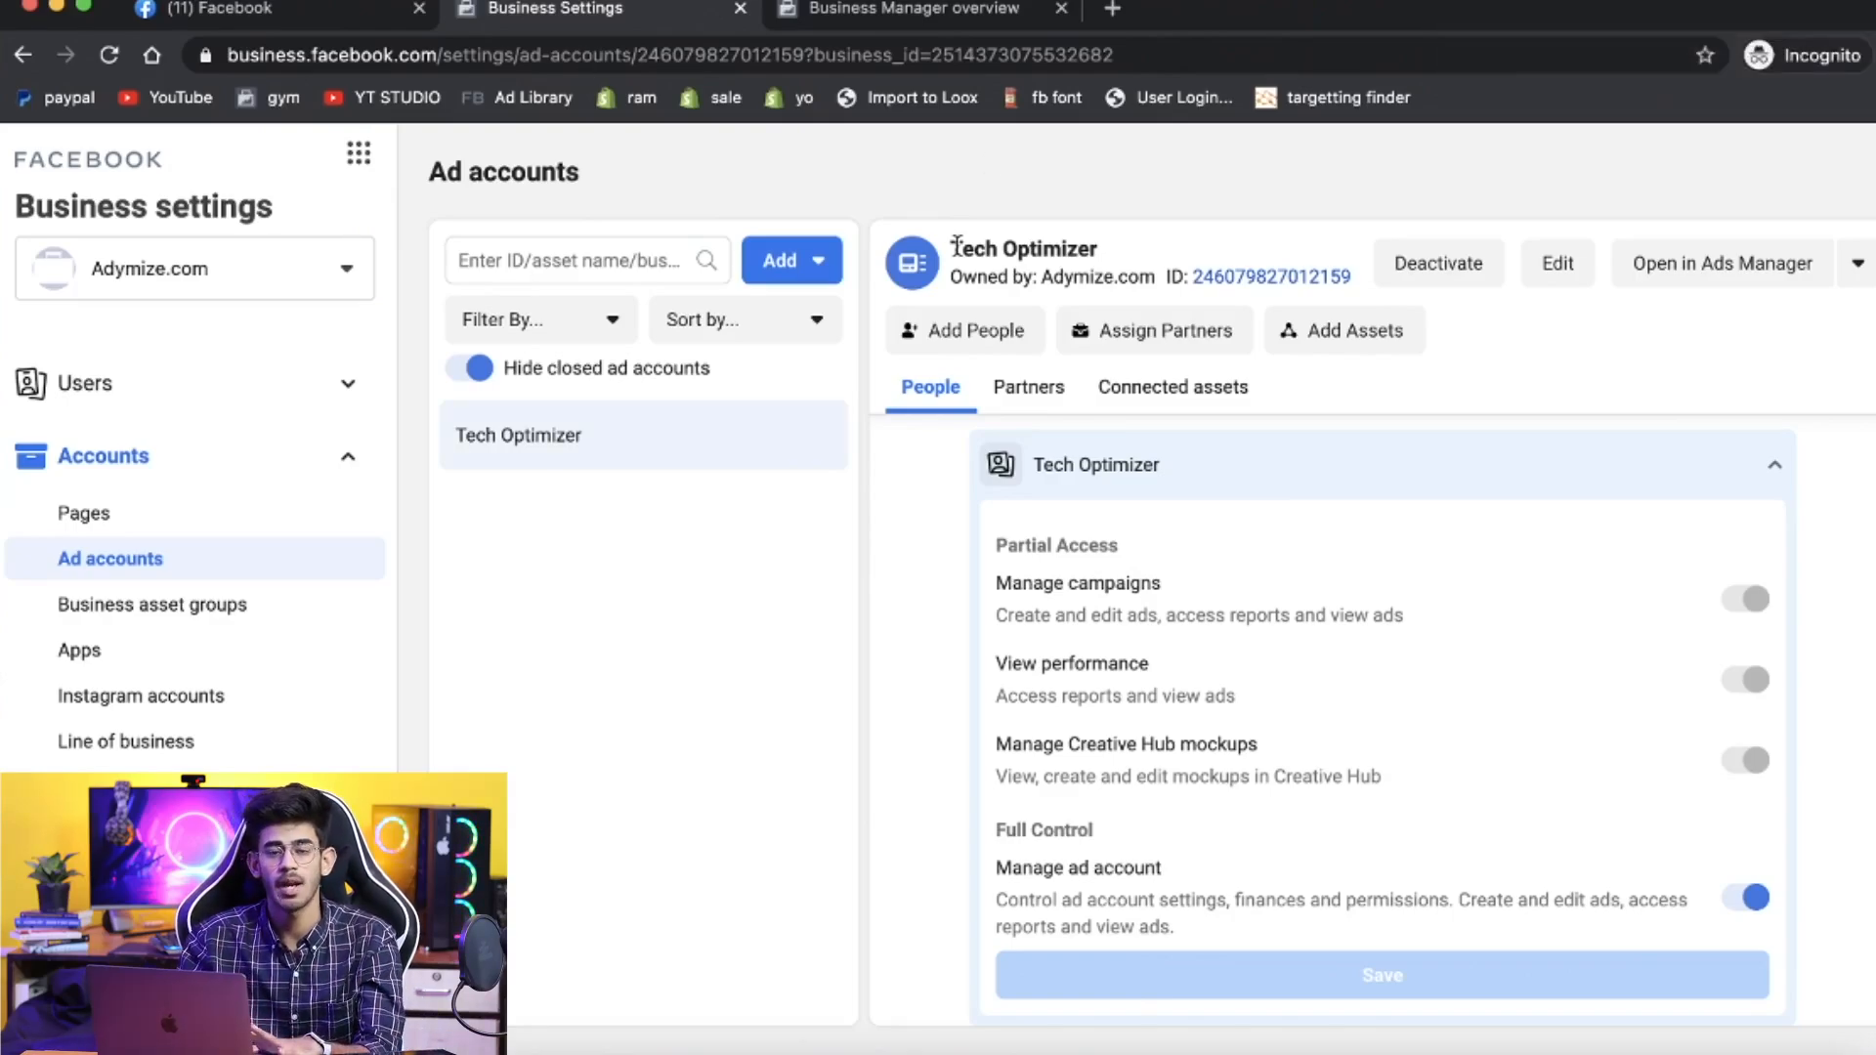
Open Tech Optimizer in Ads Manager, keep it as the selected account, and close the banner.
{"action": "left_click", "coordinate": [1651, 267]}
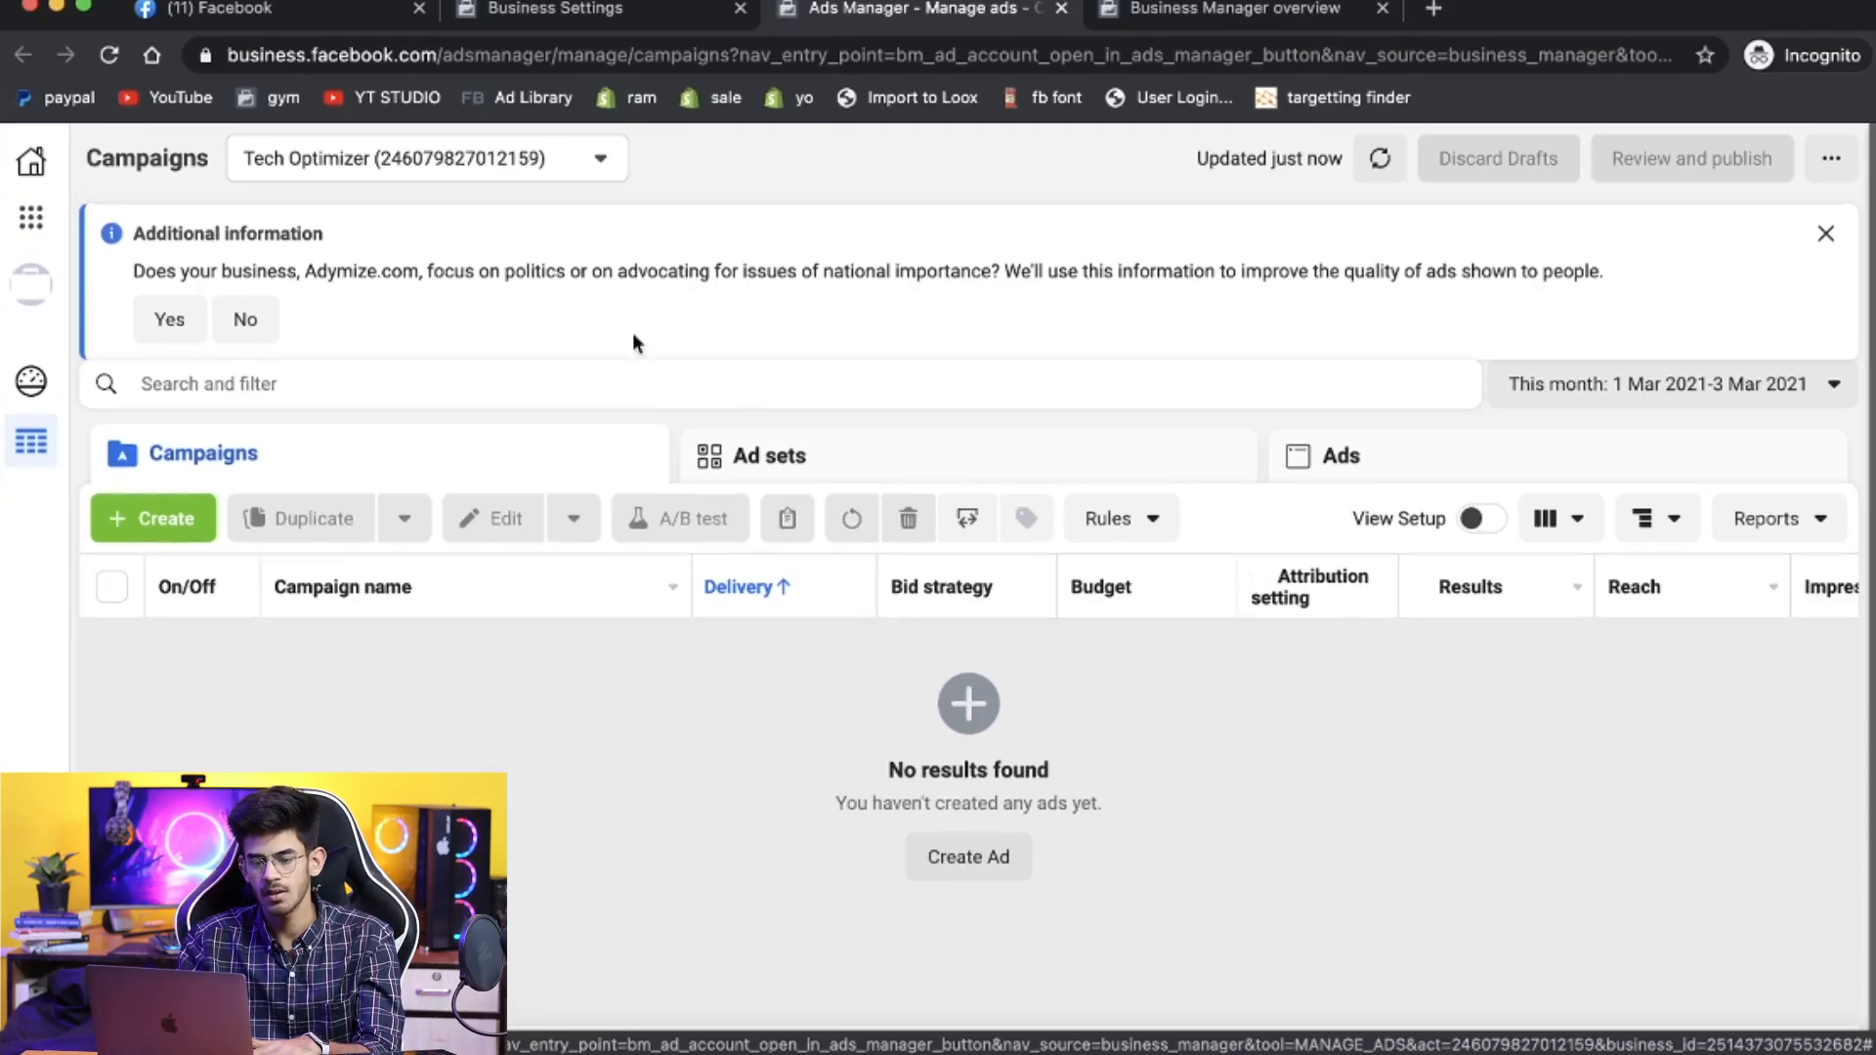
{"action": "left_click", "coordinate": [541, 166]}
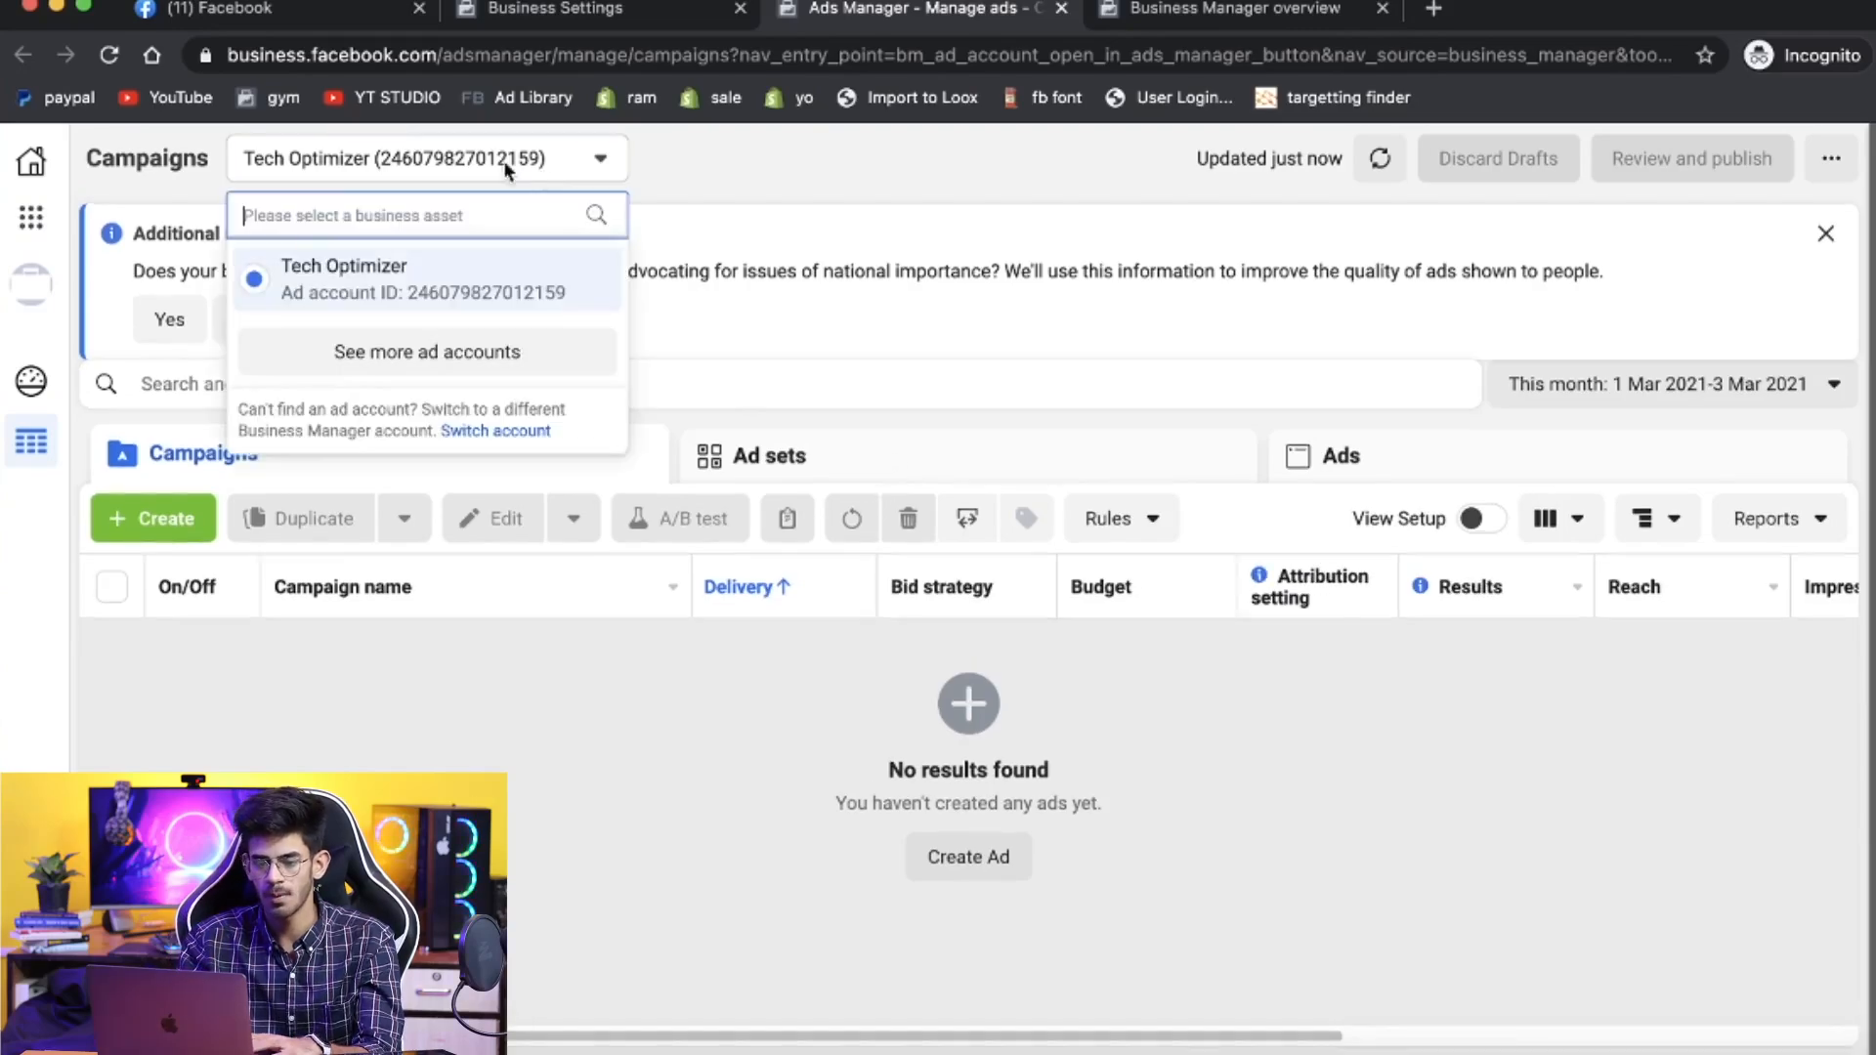
{"action": "left_click", "coordinate": [413, 354]}
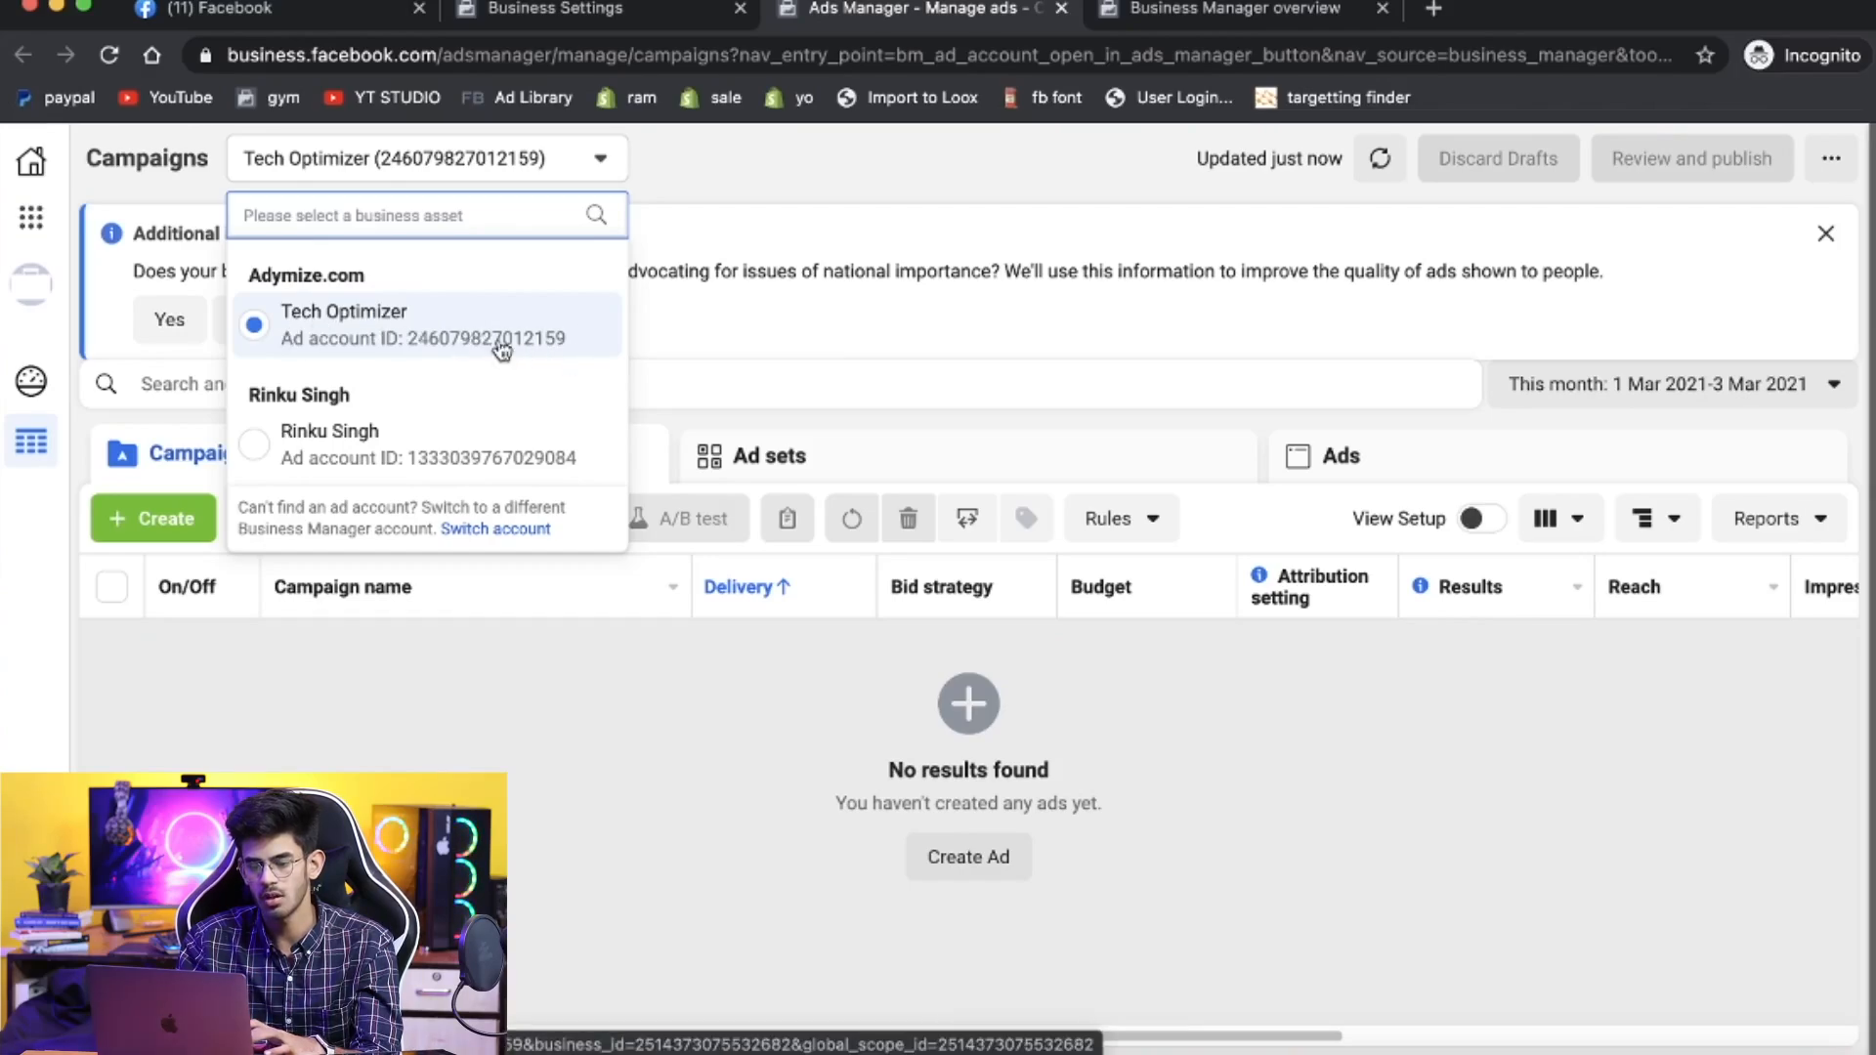
{"action": "left_click", "coordinate": [617, 684]}
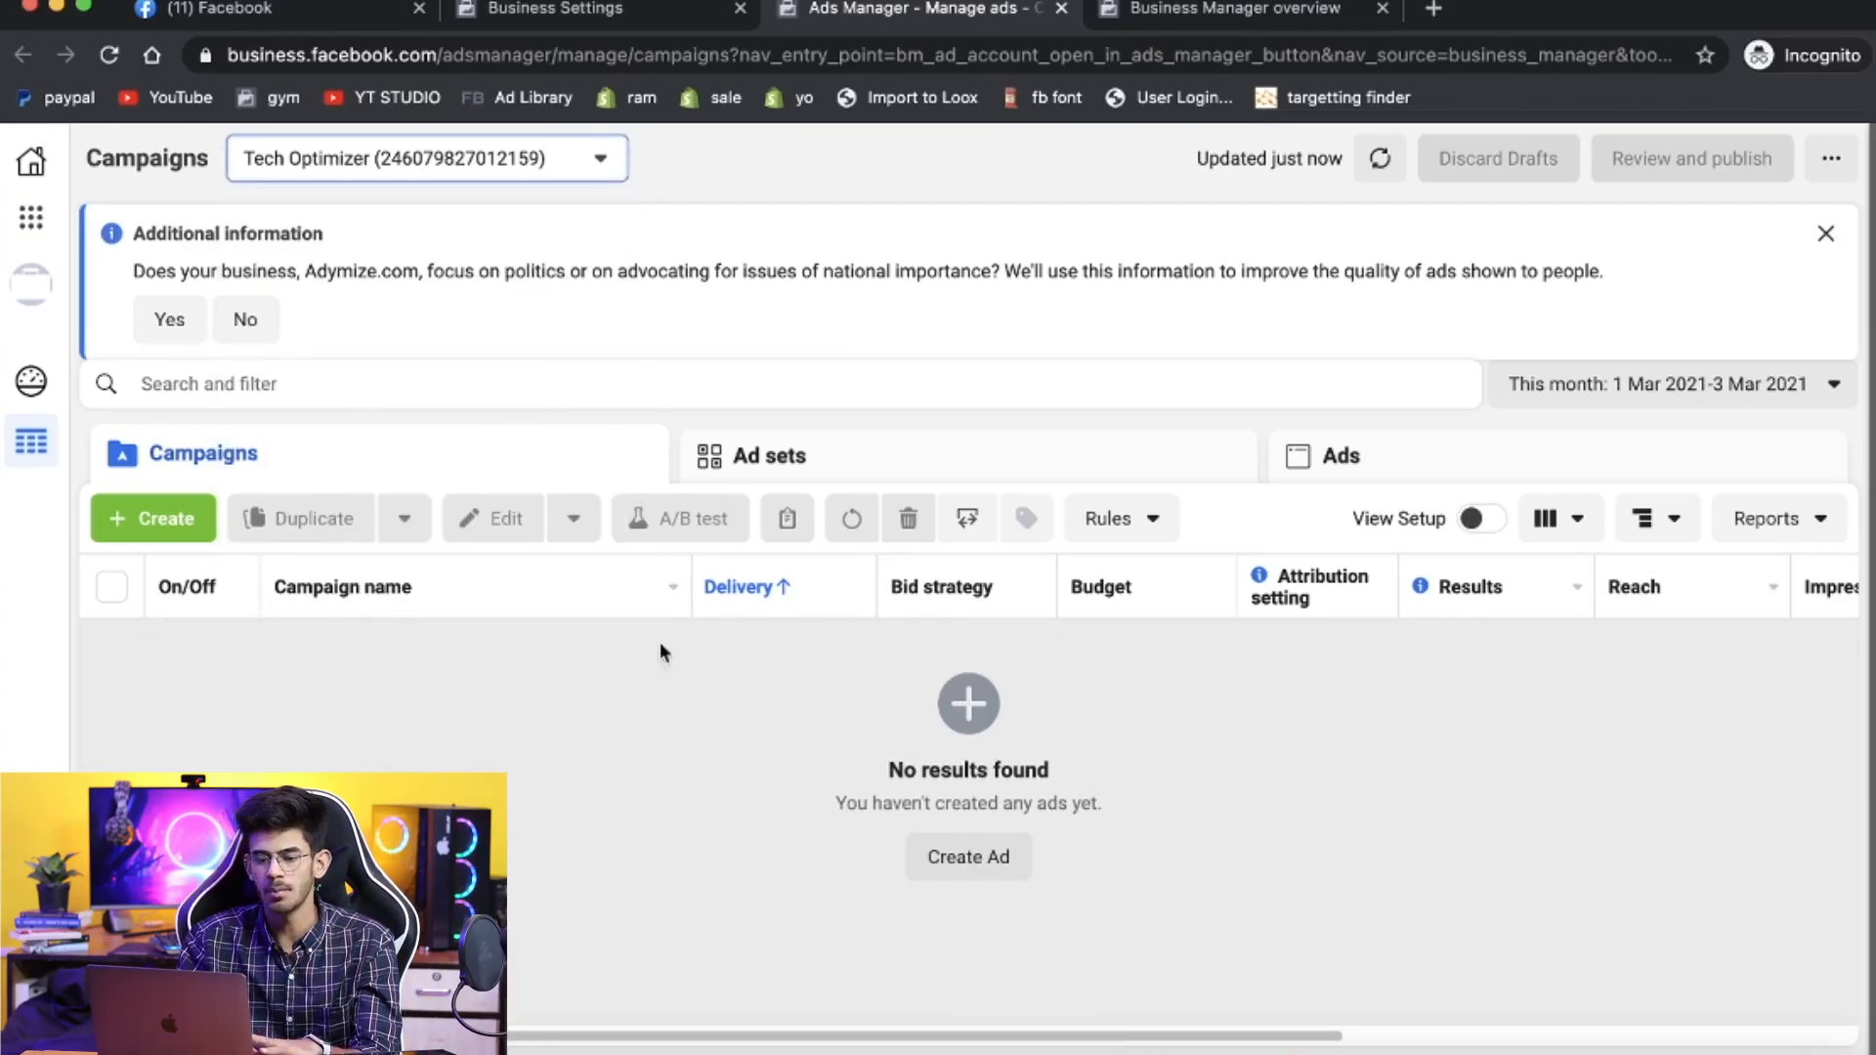
{"action": "left_click", "coordinate": [1826, 233]}
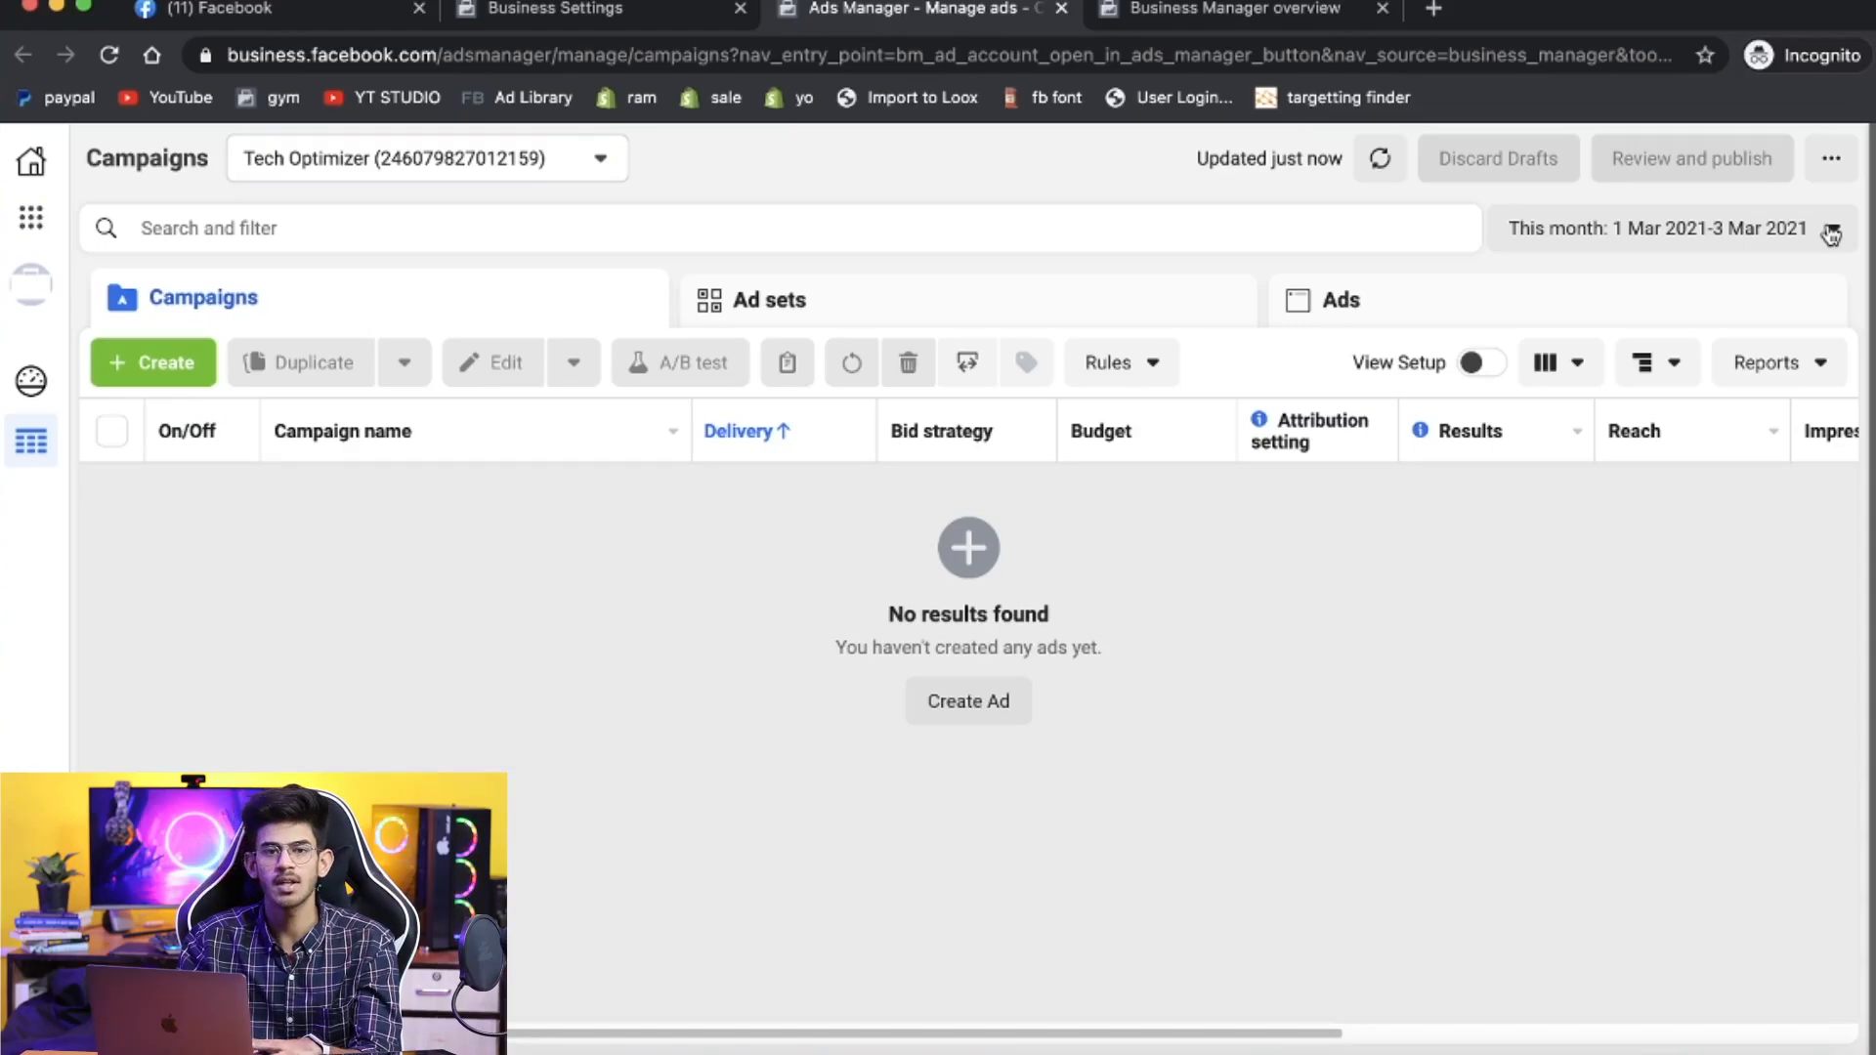